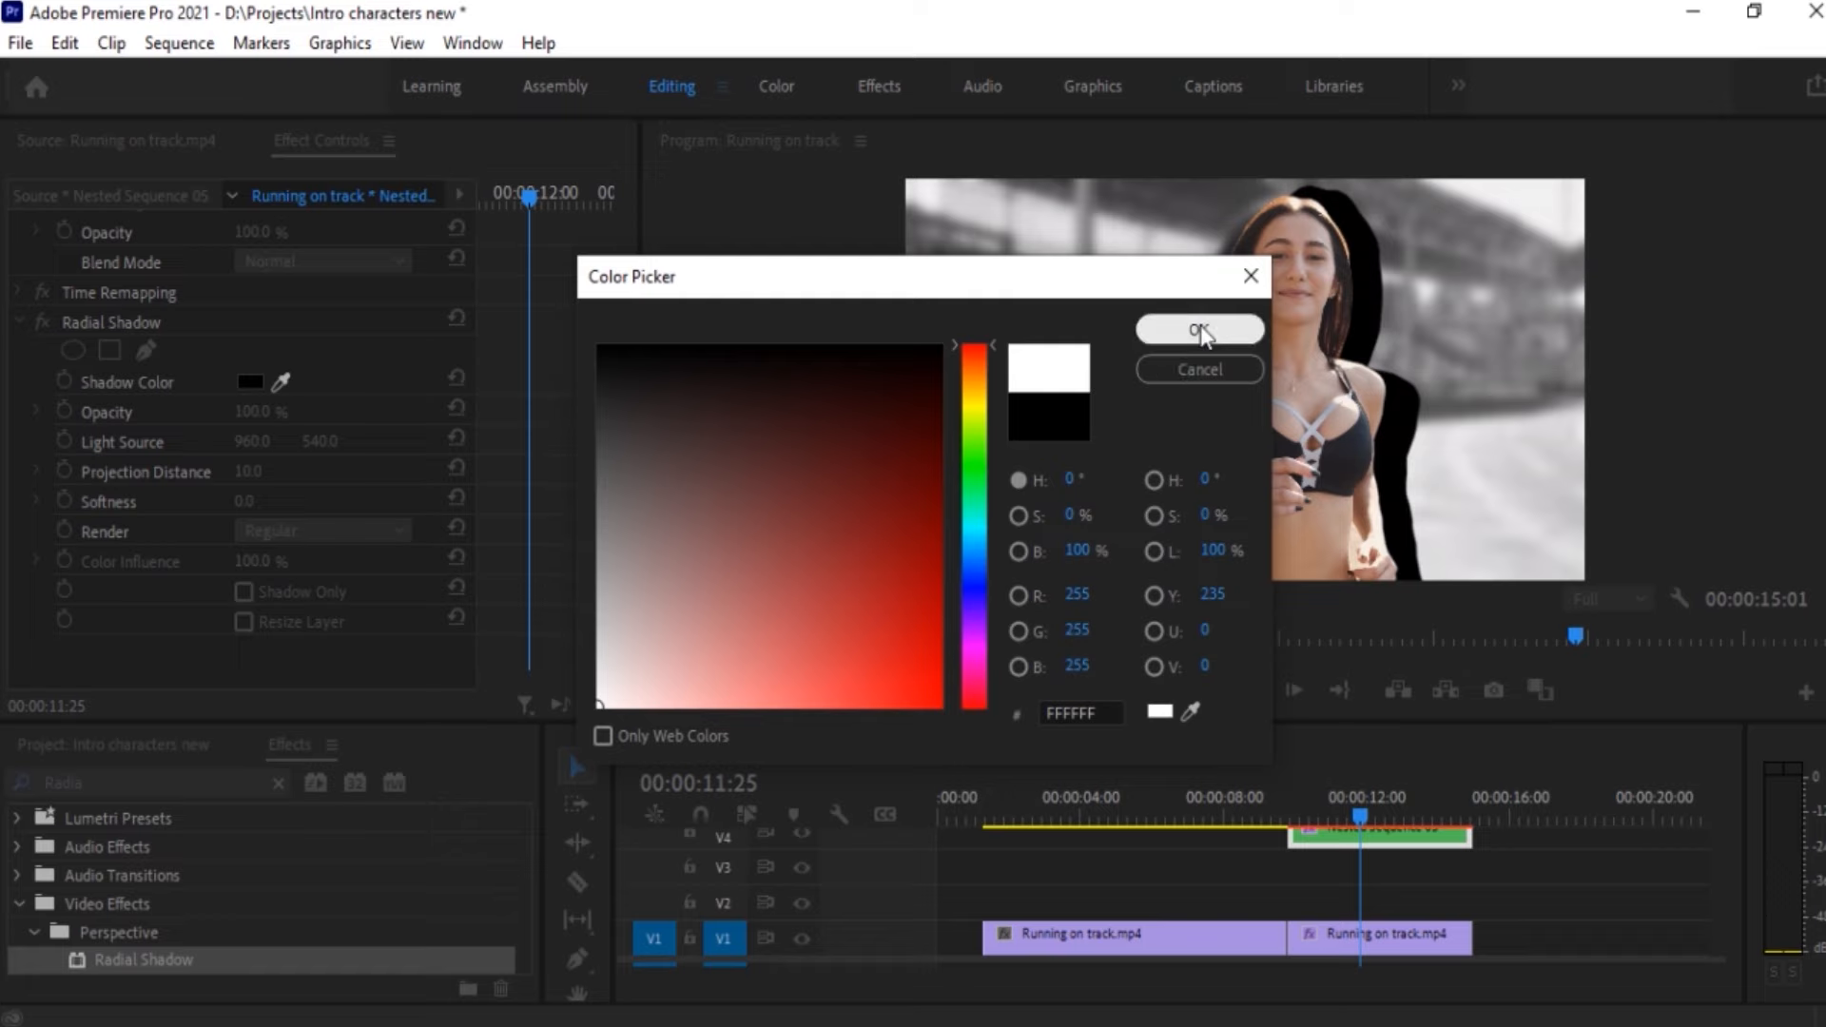
Make the Radial Shadow white, with its light source at 2039, 878 and a projection distance of 4
{"action": "left_click", "coordinate": [1200, 330]}
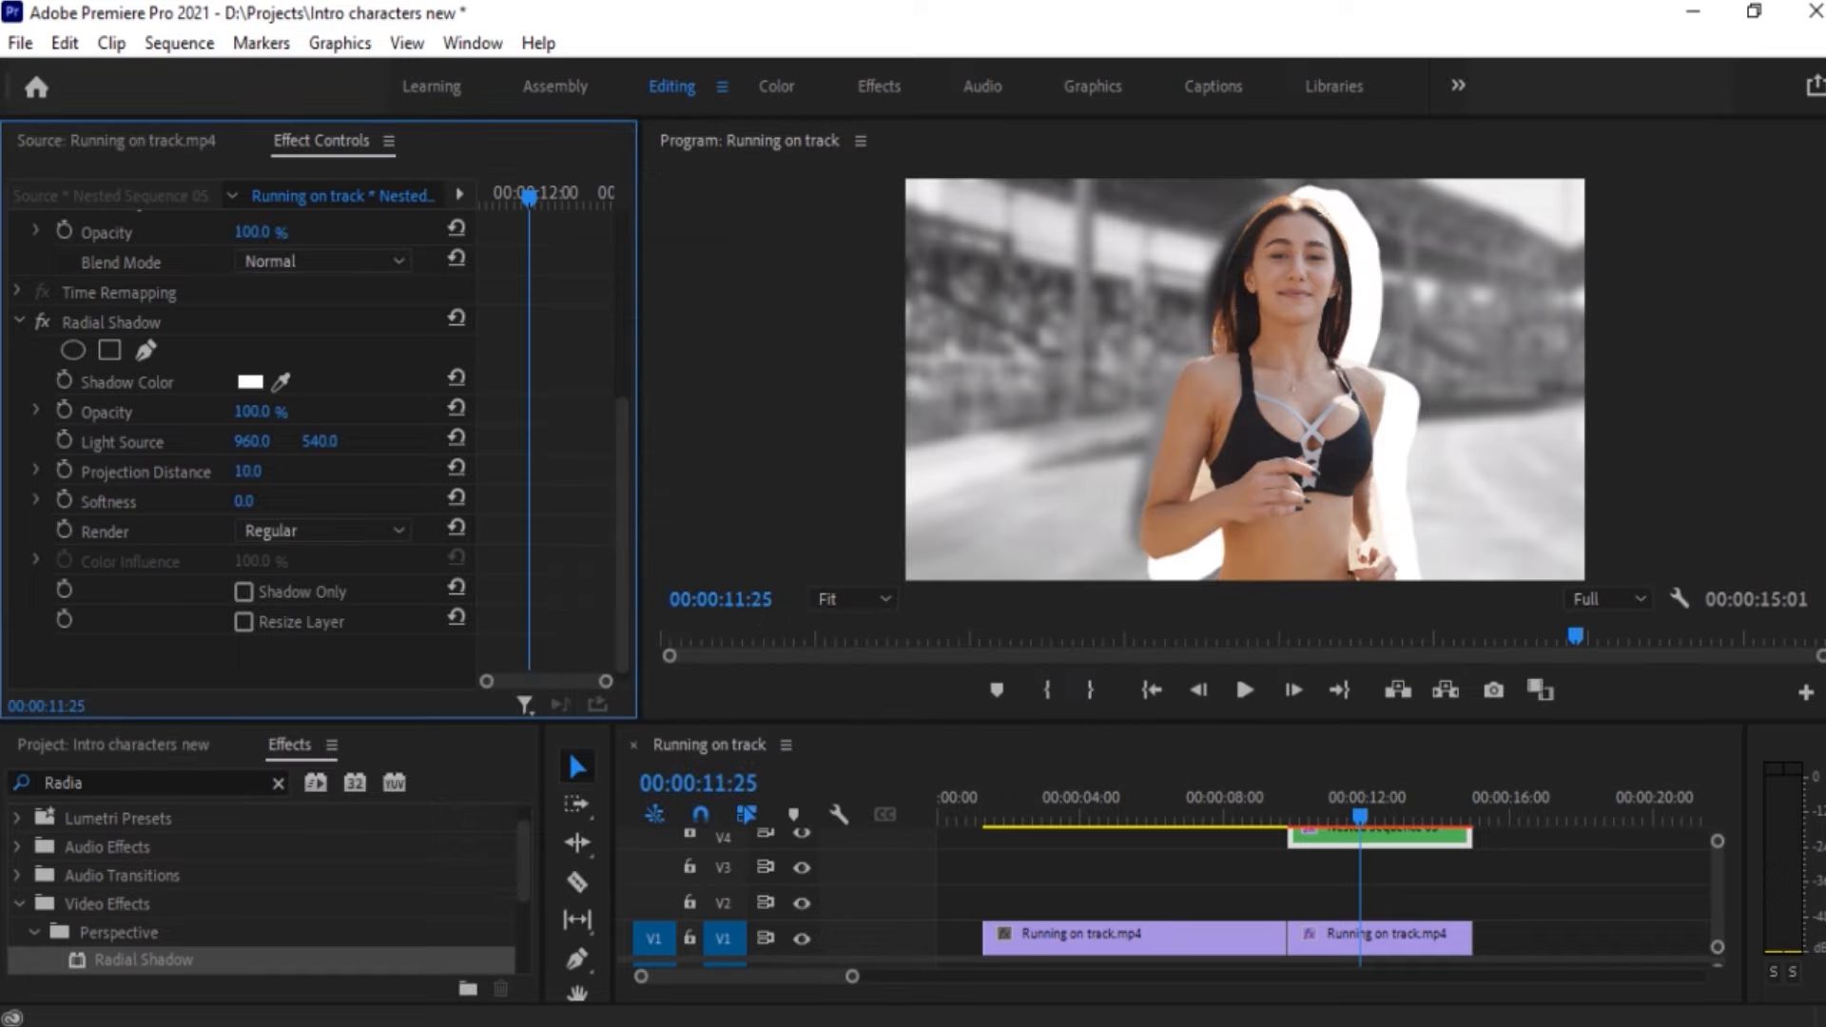
{"action": "left_click_drag", "start_coordinate": [252, 441], "coordinate": [1278, 441]}
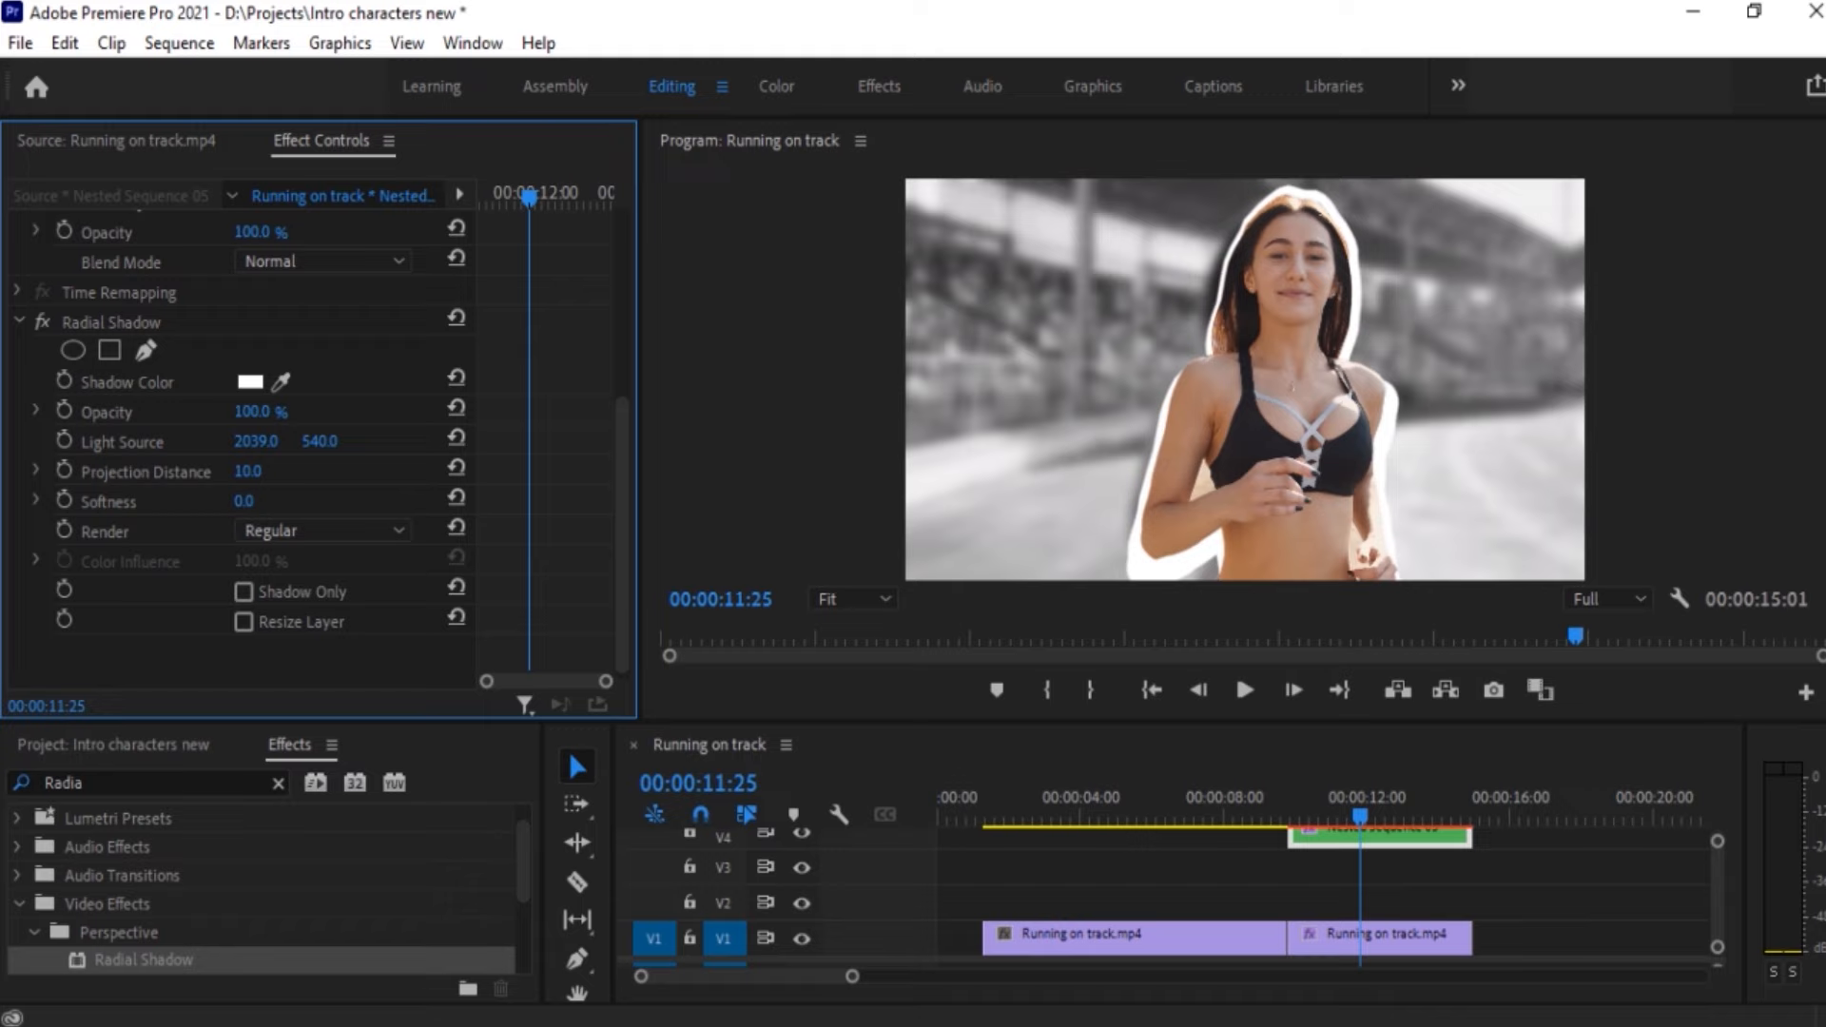
{"action": "left_click_drag", "start_coordinate": [319, 441], "coordinate": [641, 441]}
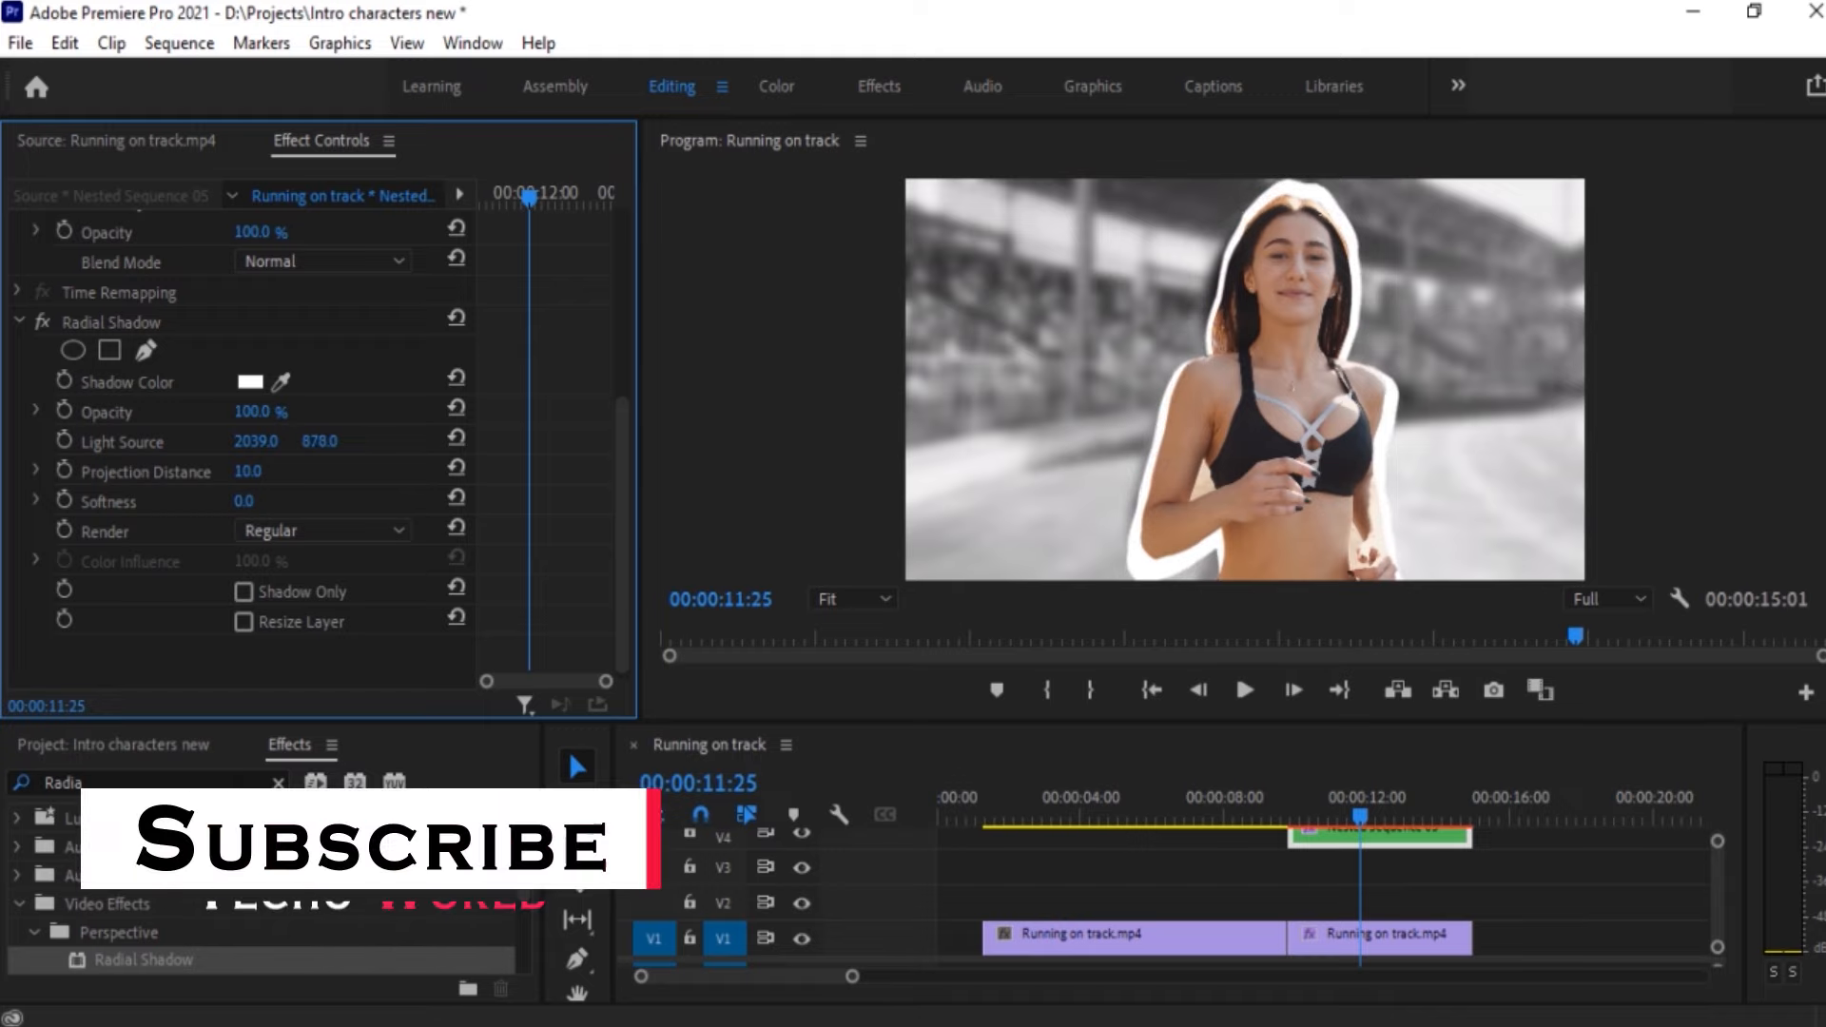
{"action": "left_click", "coordinate": [253, 470]}
{"action": "type", "text": "4"}
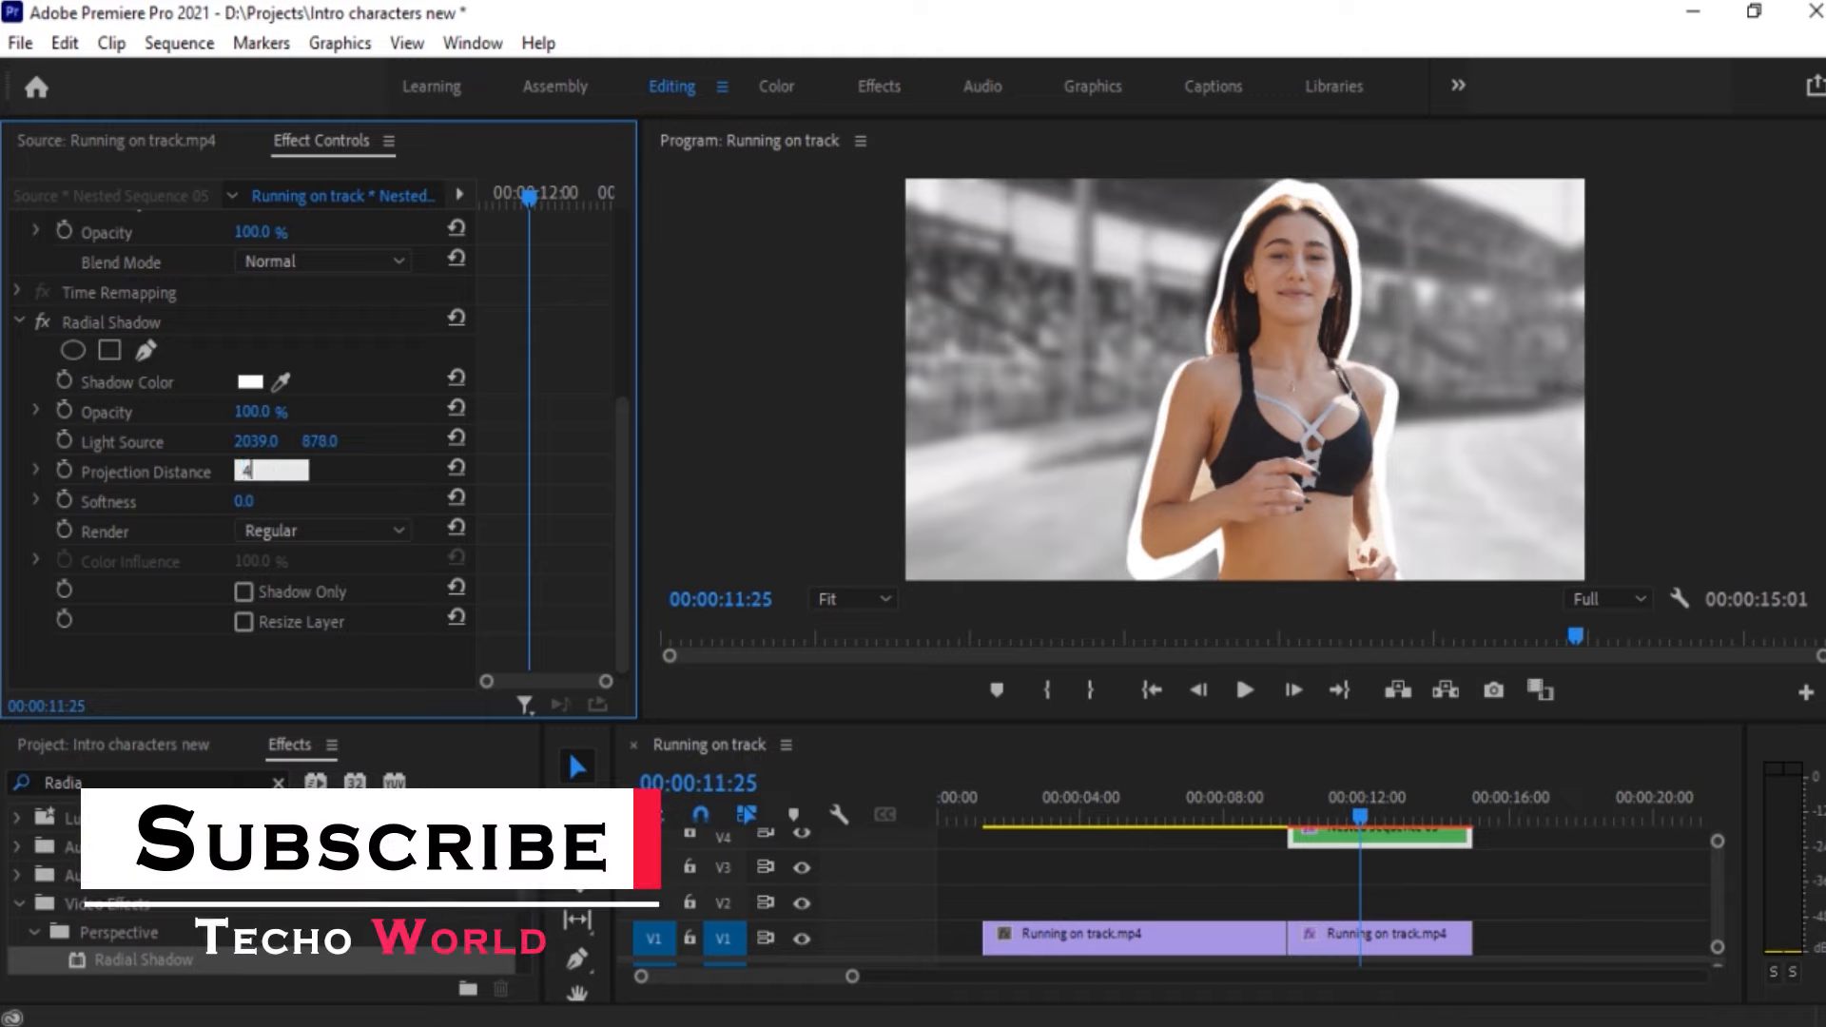
{"action": "key", "text": "Return"}
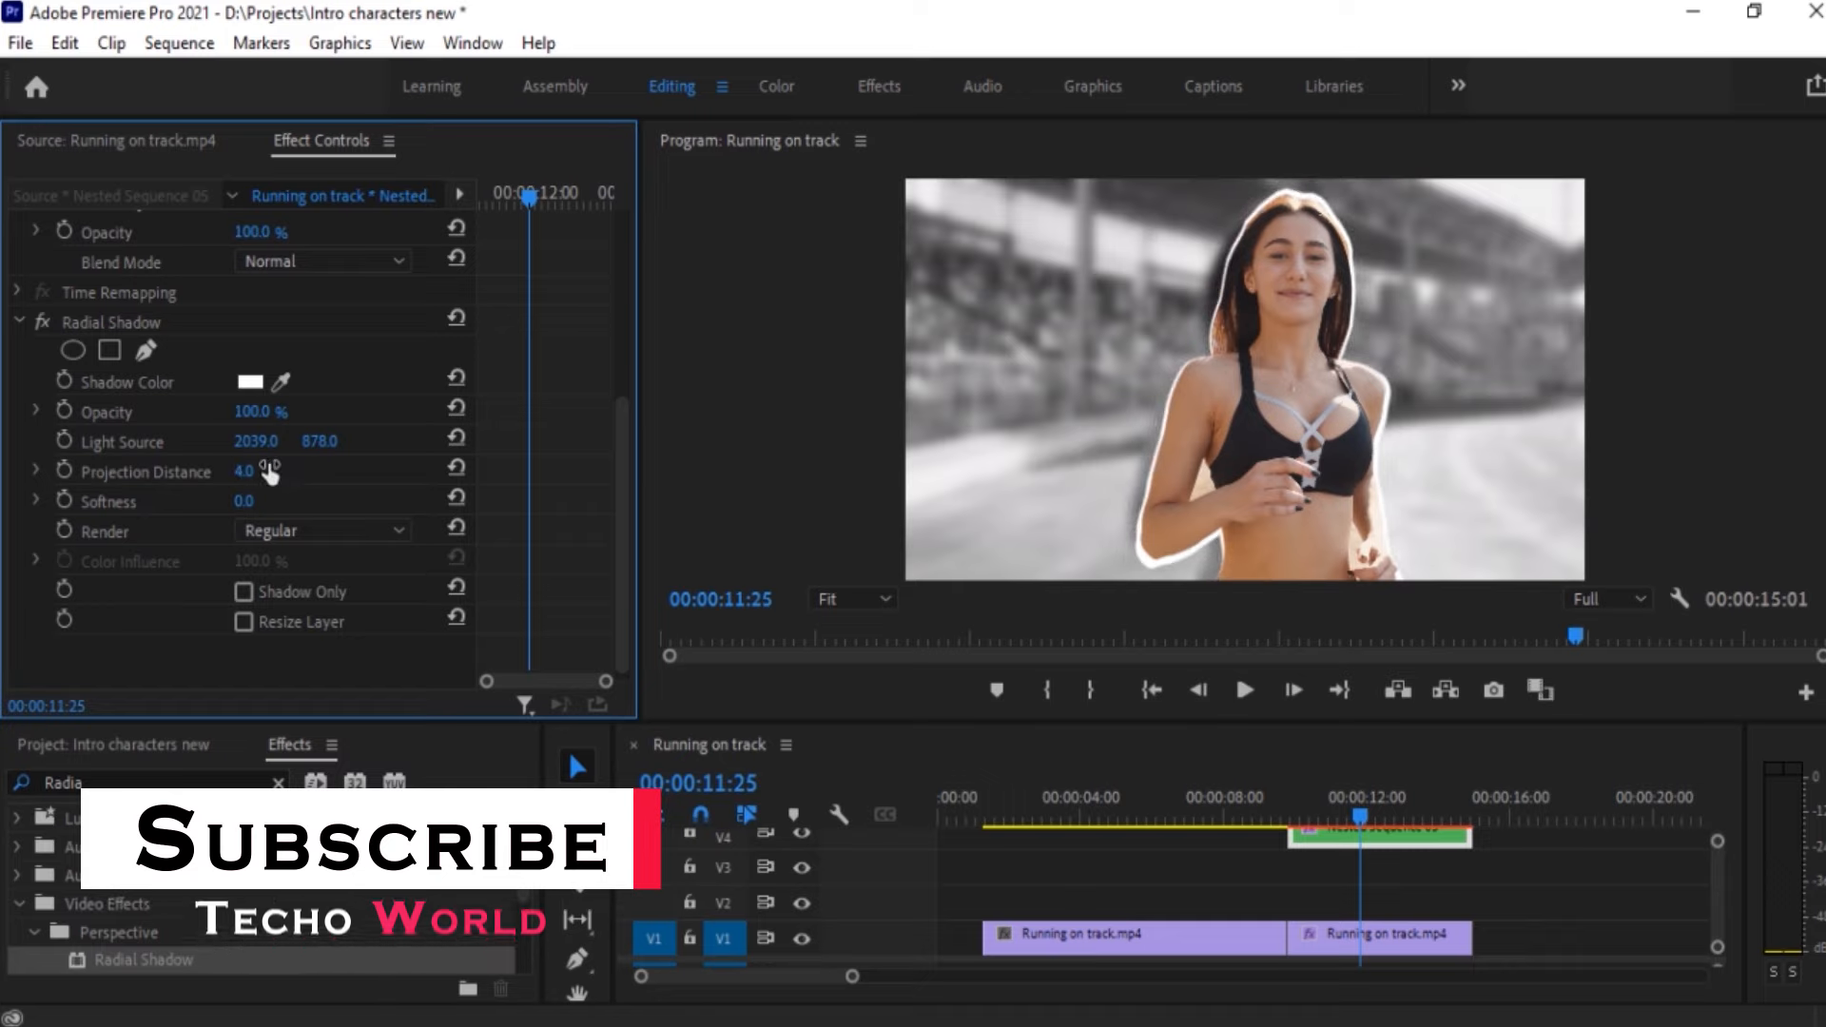
Place Ink stroke 1.png on V2 above the second Running on track.mp4 clip and trim its excess beyond that clip's end
{"action": "left_click", "coordinate": [277, 781]}
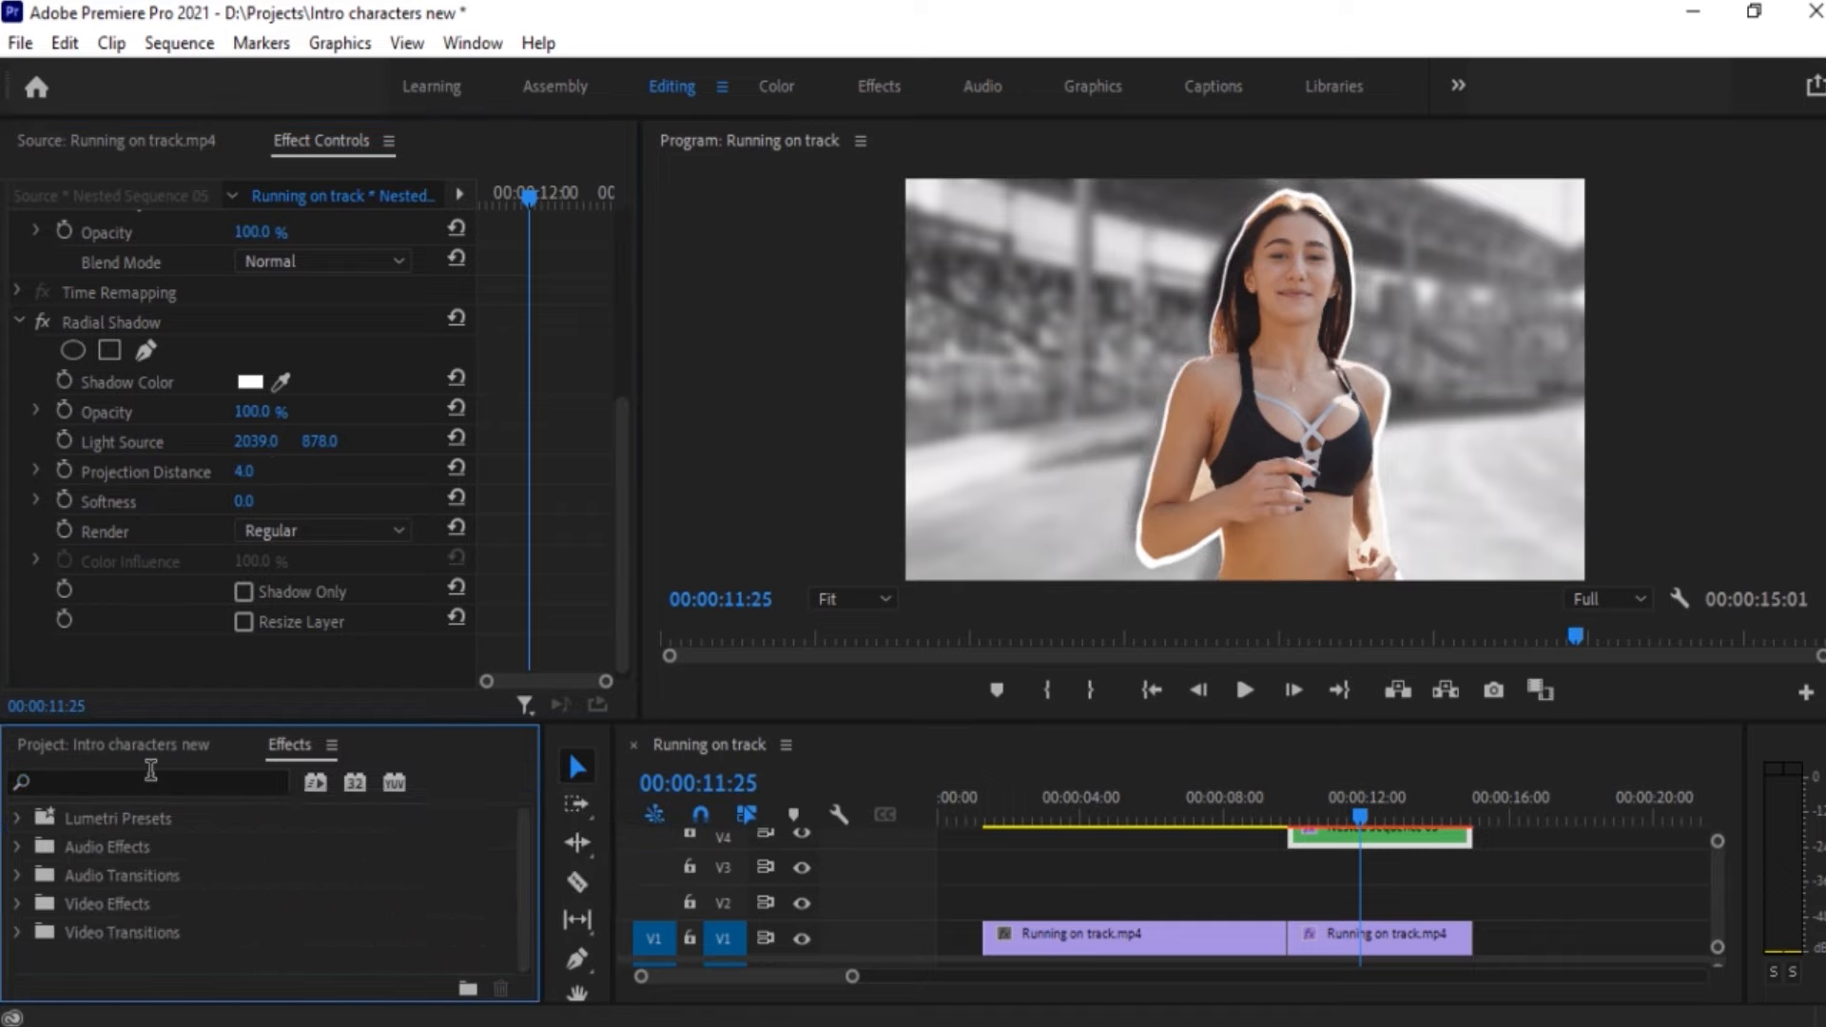
{"action": "left_click", "coordinate": [124, 744]}
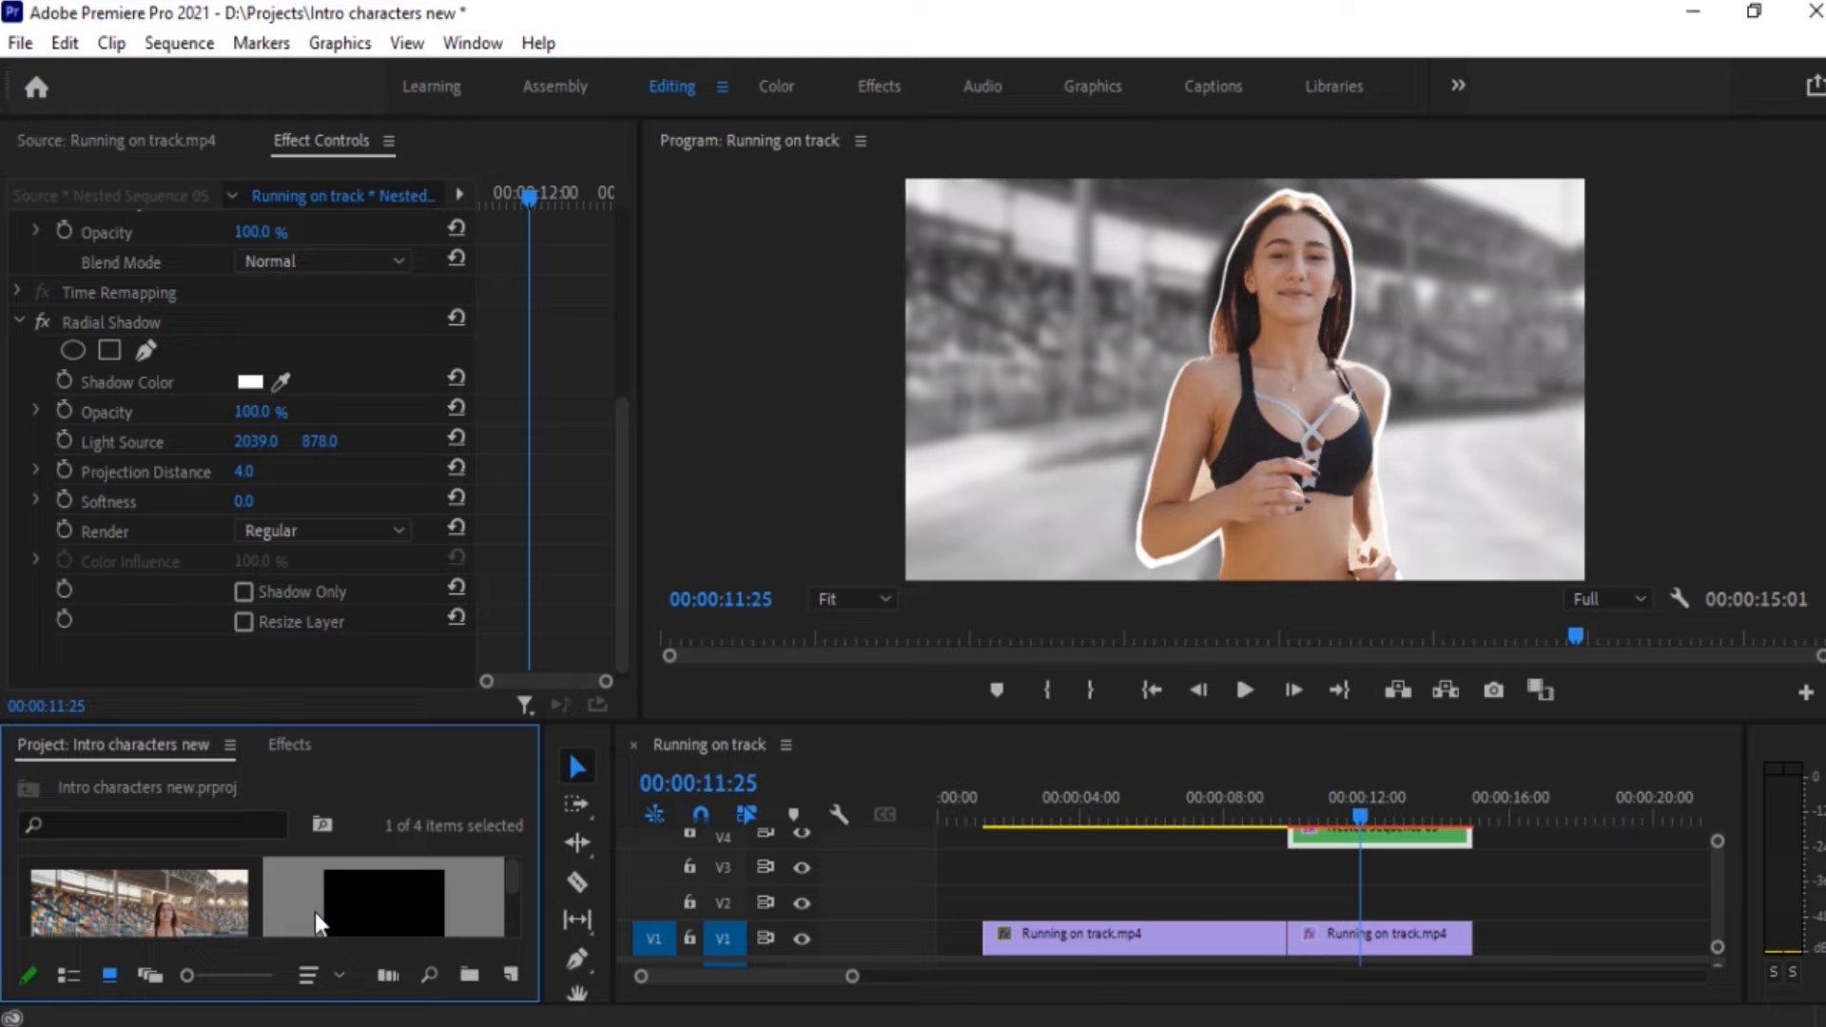
{"action": "left_click_drag", "start_coordinate": [308, 890], "coordinate": [1288, 908]}
{"action": "left_click_drag", "start_coordinate": [1462, 907], "coordinate": [1483, 903]}
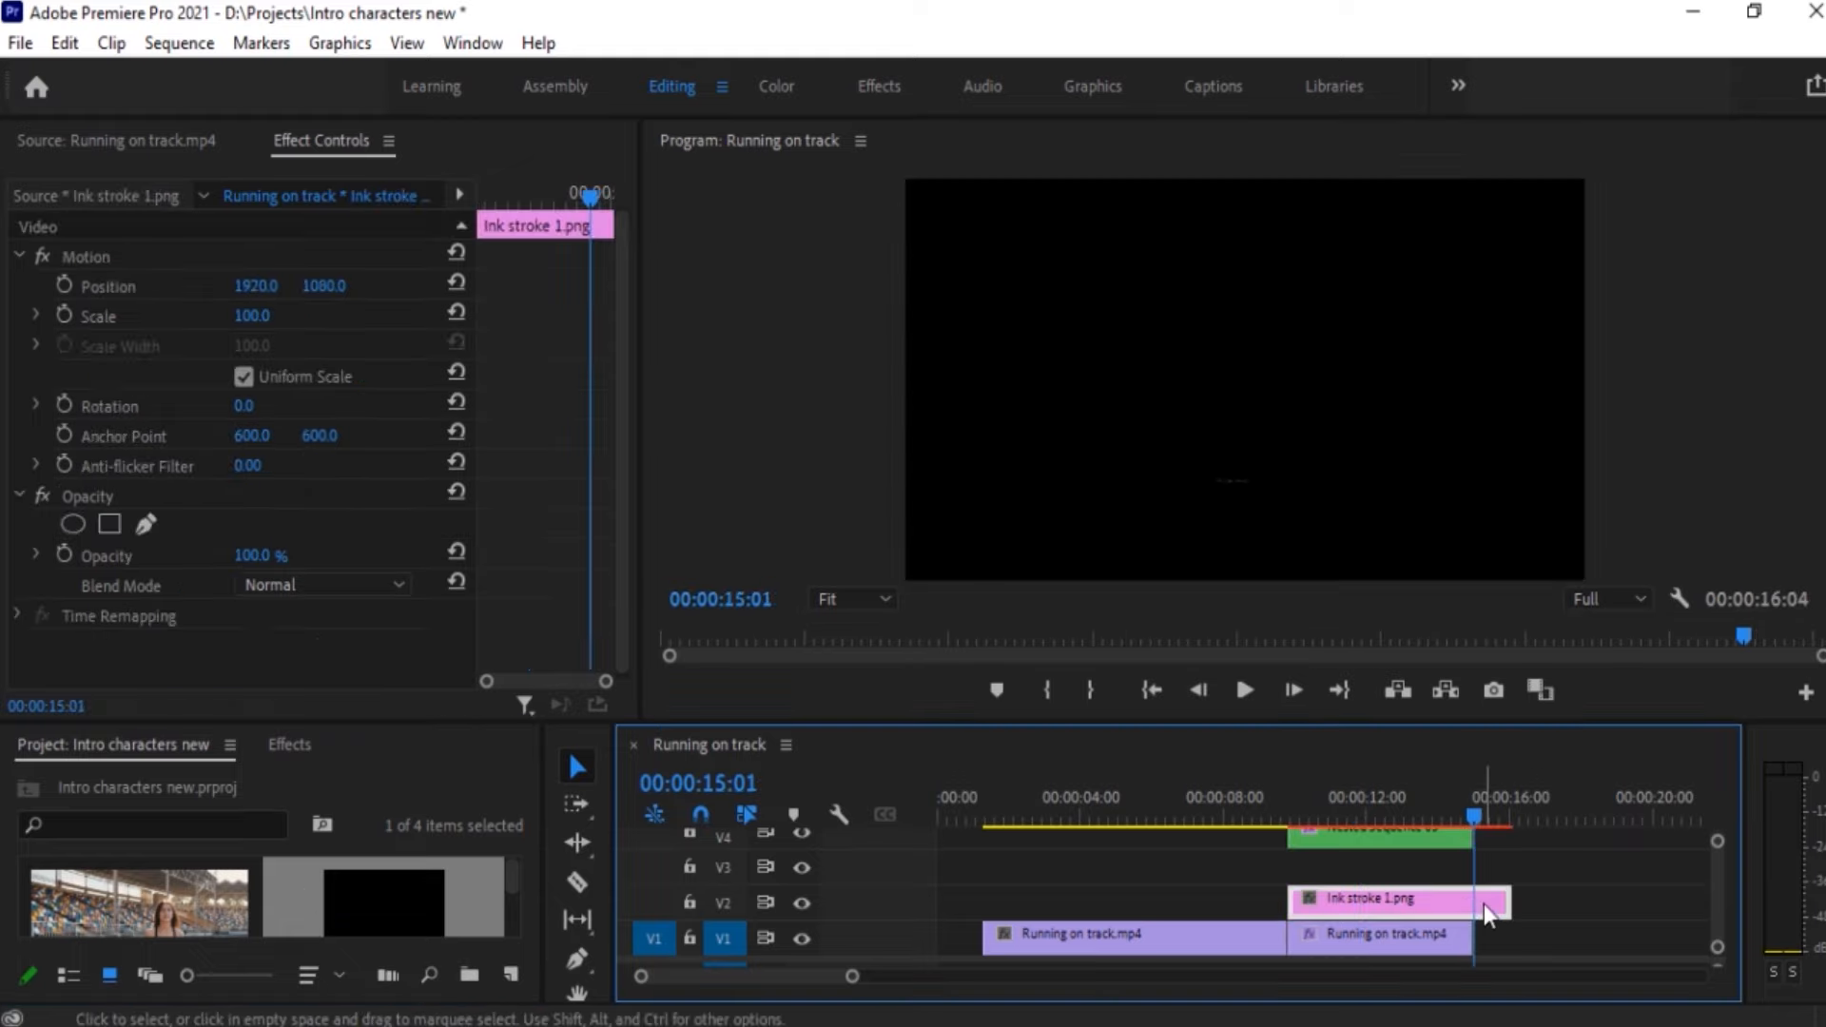
{"action": "left_click", "coordinate": [1486, 905]}
{"action": "key", "text": "ctrl+k"}
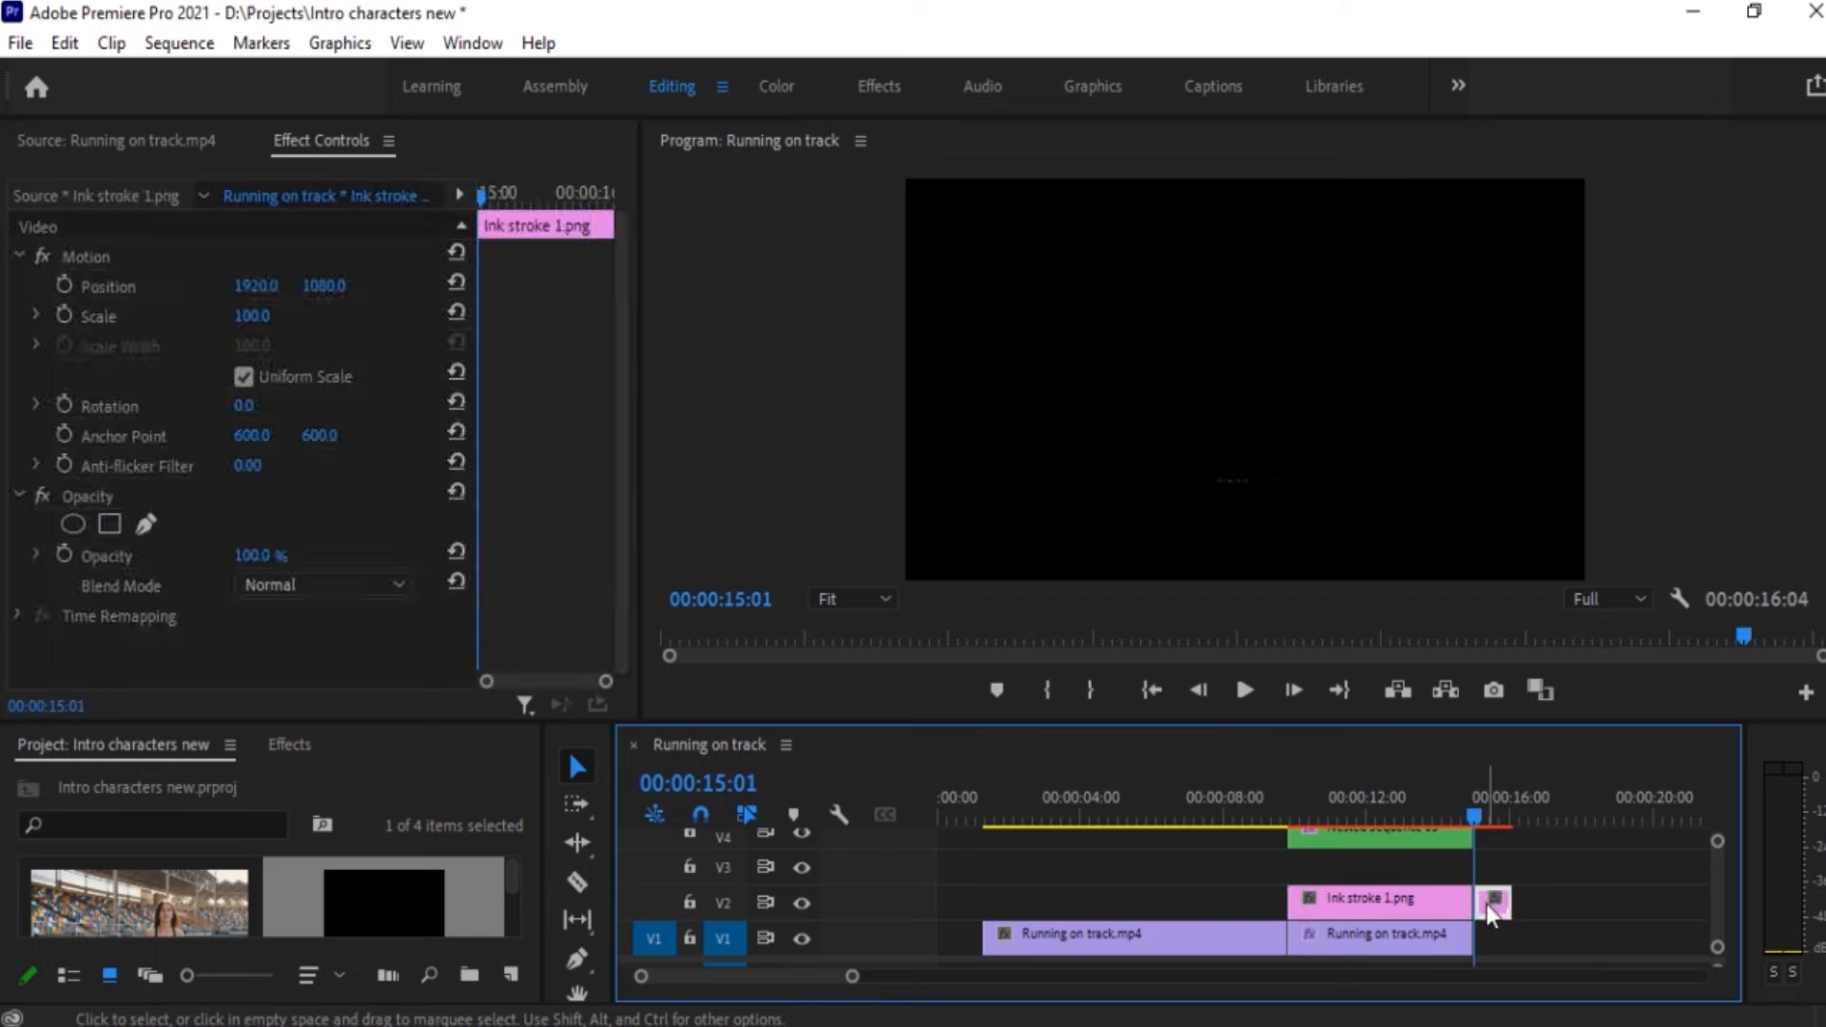
{"action": "key", "text": "Delete"}
{"action": "key", "text": "Up"}
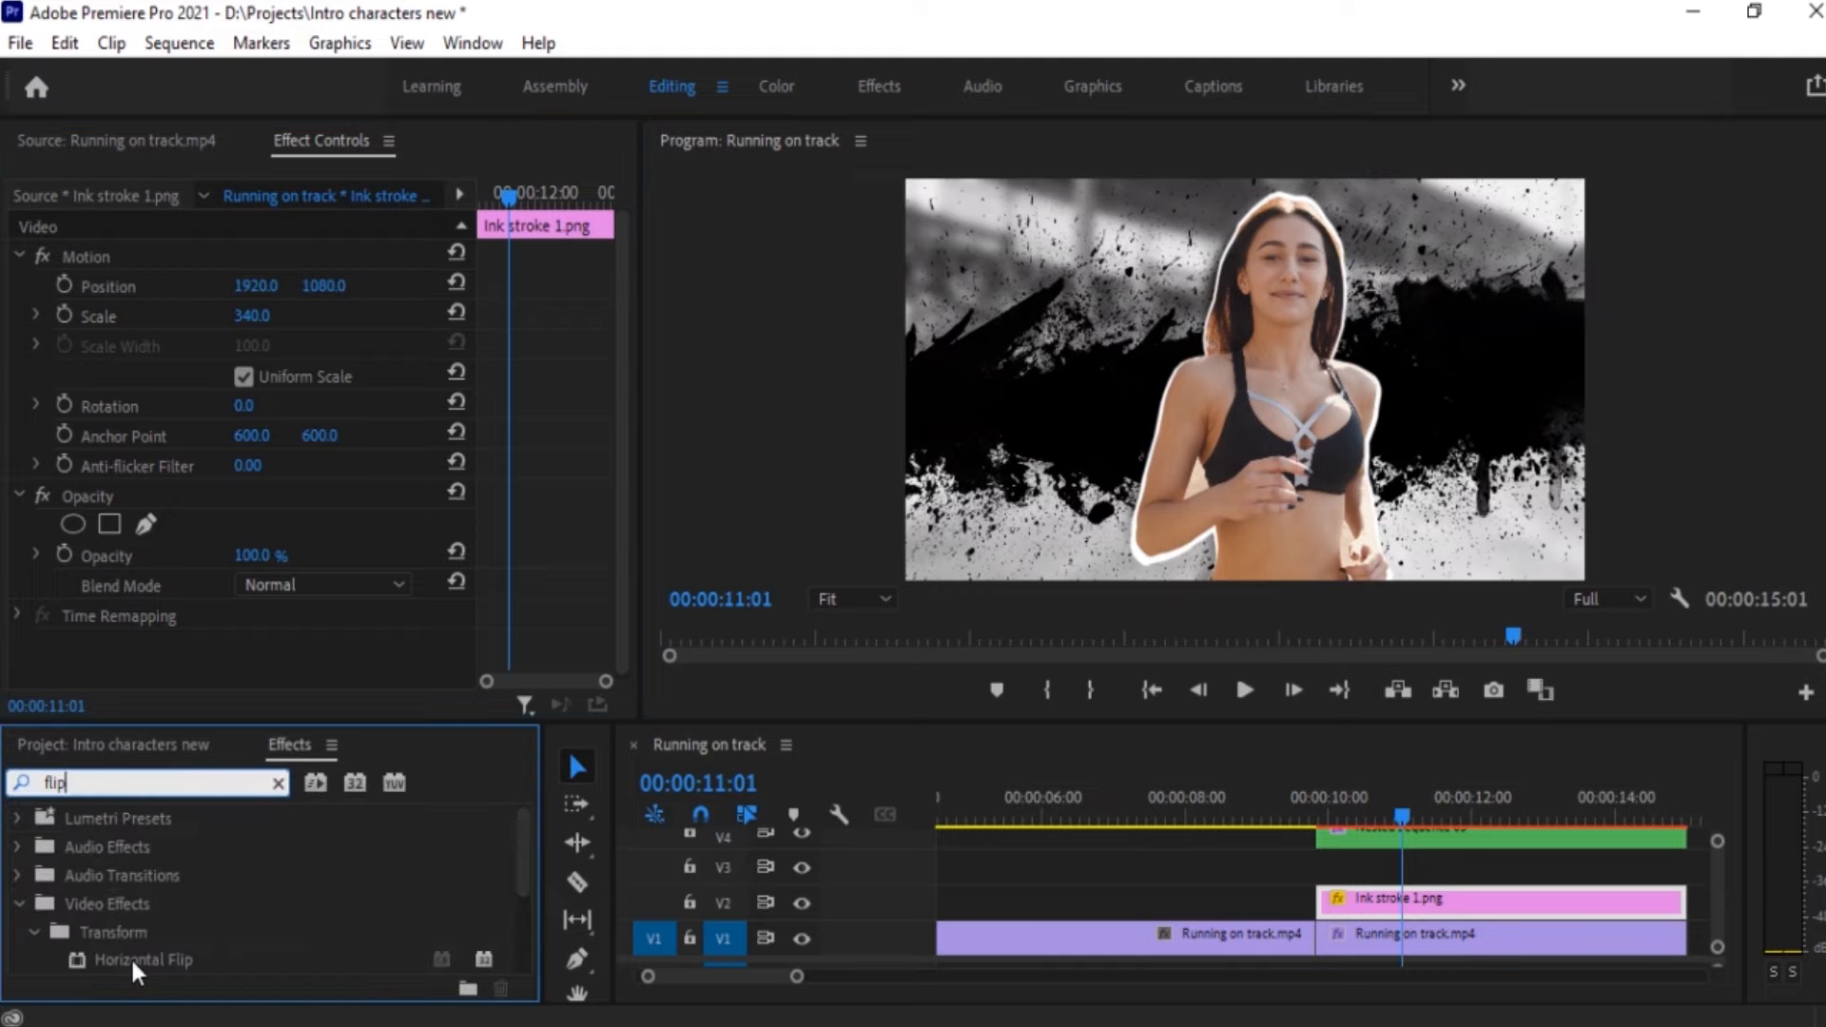
Apply the Horizontal Flip effect to the Ink stroke 1.png clip and set its rotation to -15°
{"action": "left_click", "coordinate": [130, 957]}
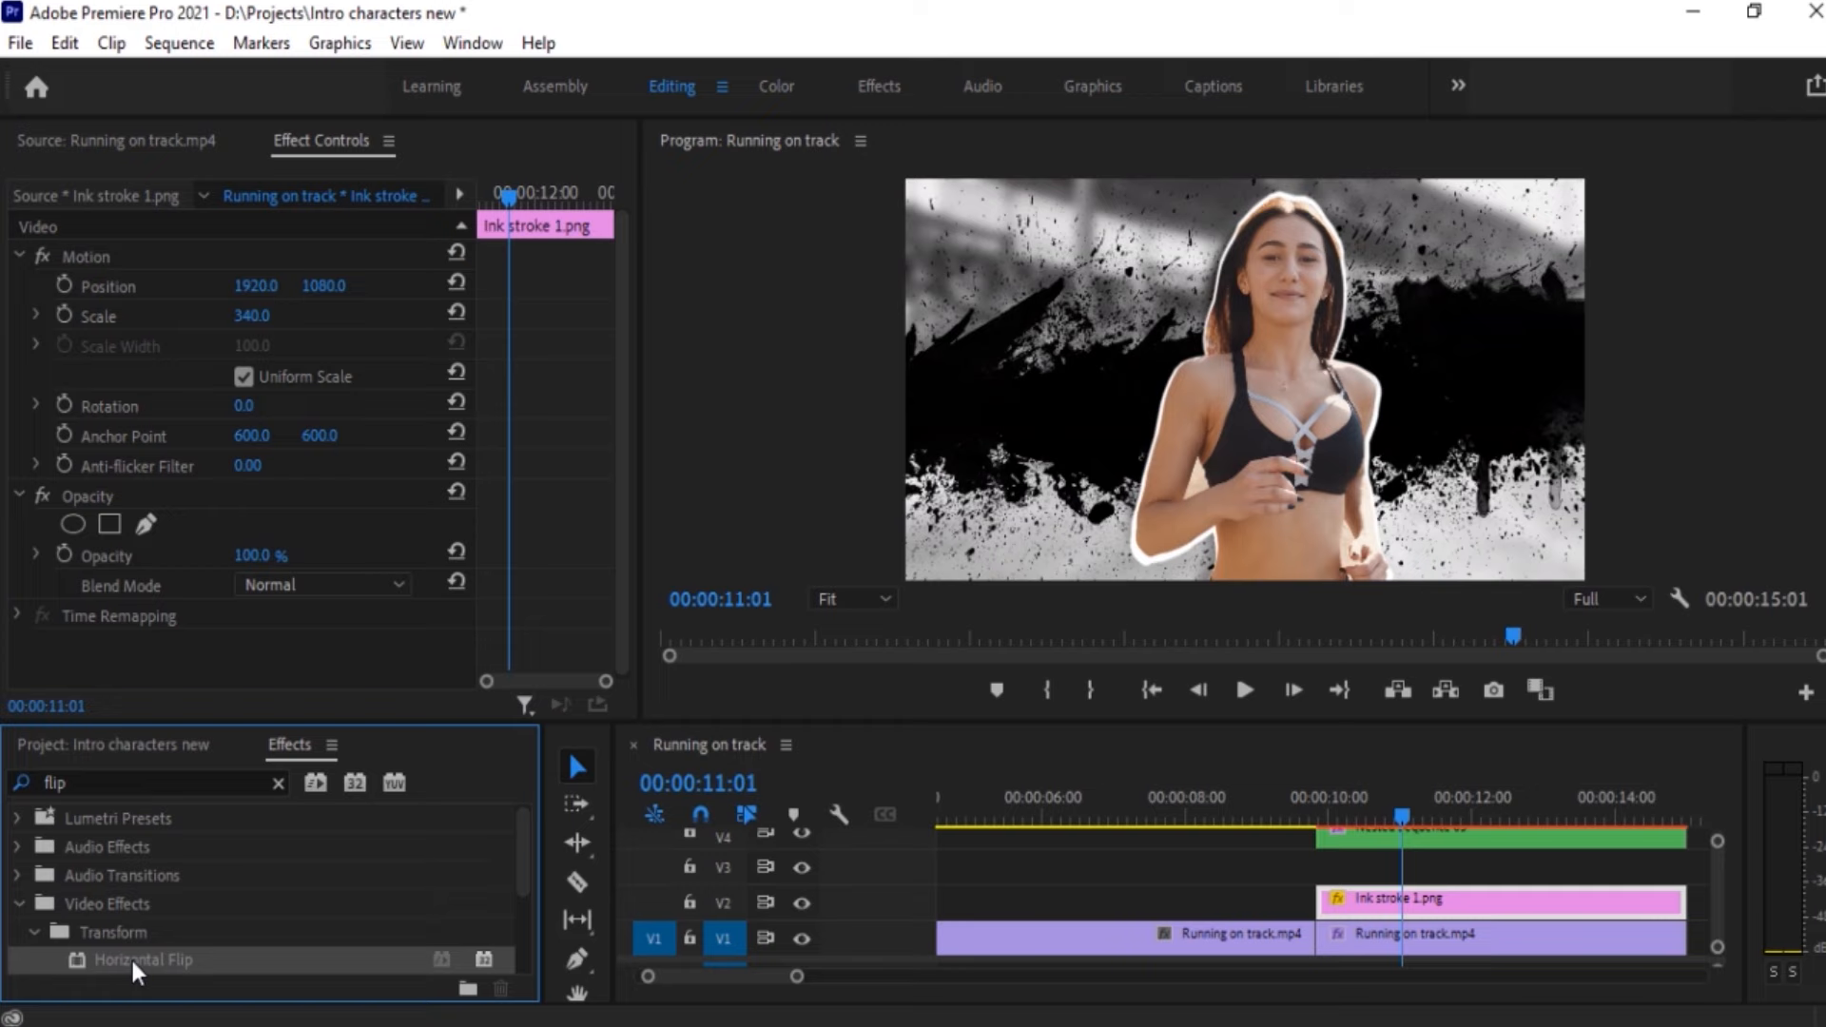
{"action": "left_click_drag", "start_coordinate": [129, 957], "coordinate": [1080, 515]}
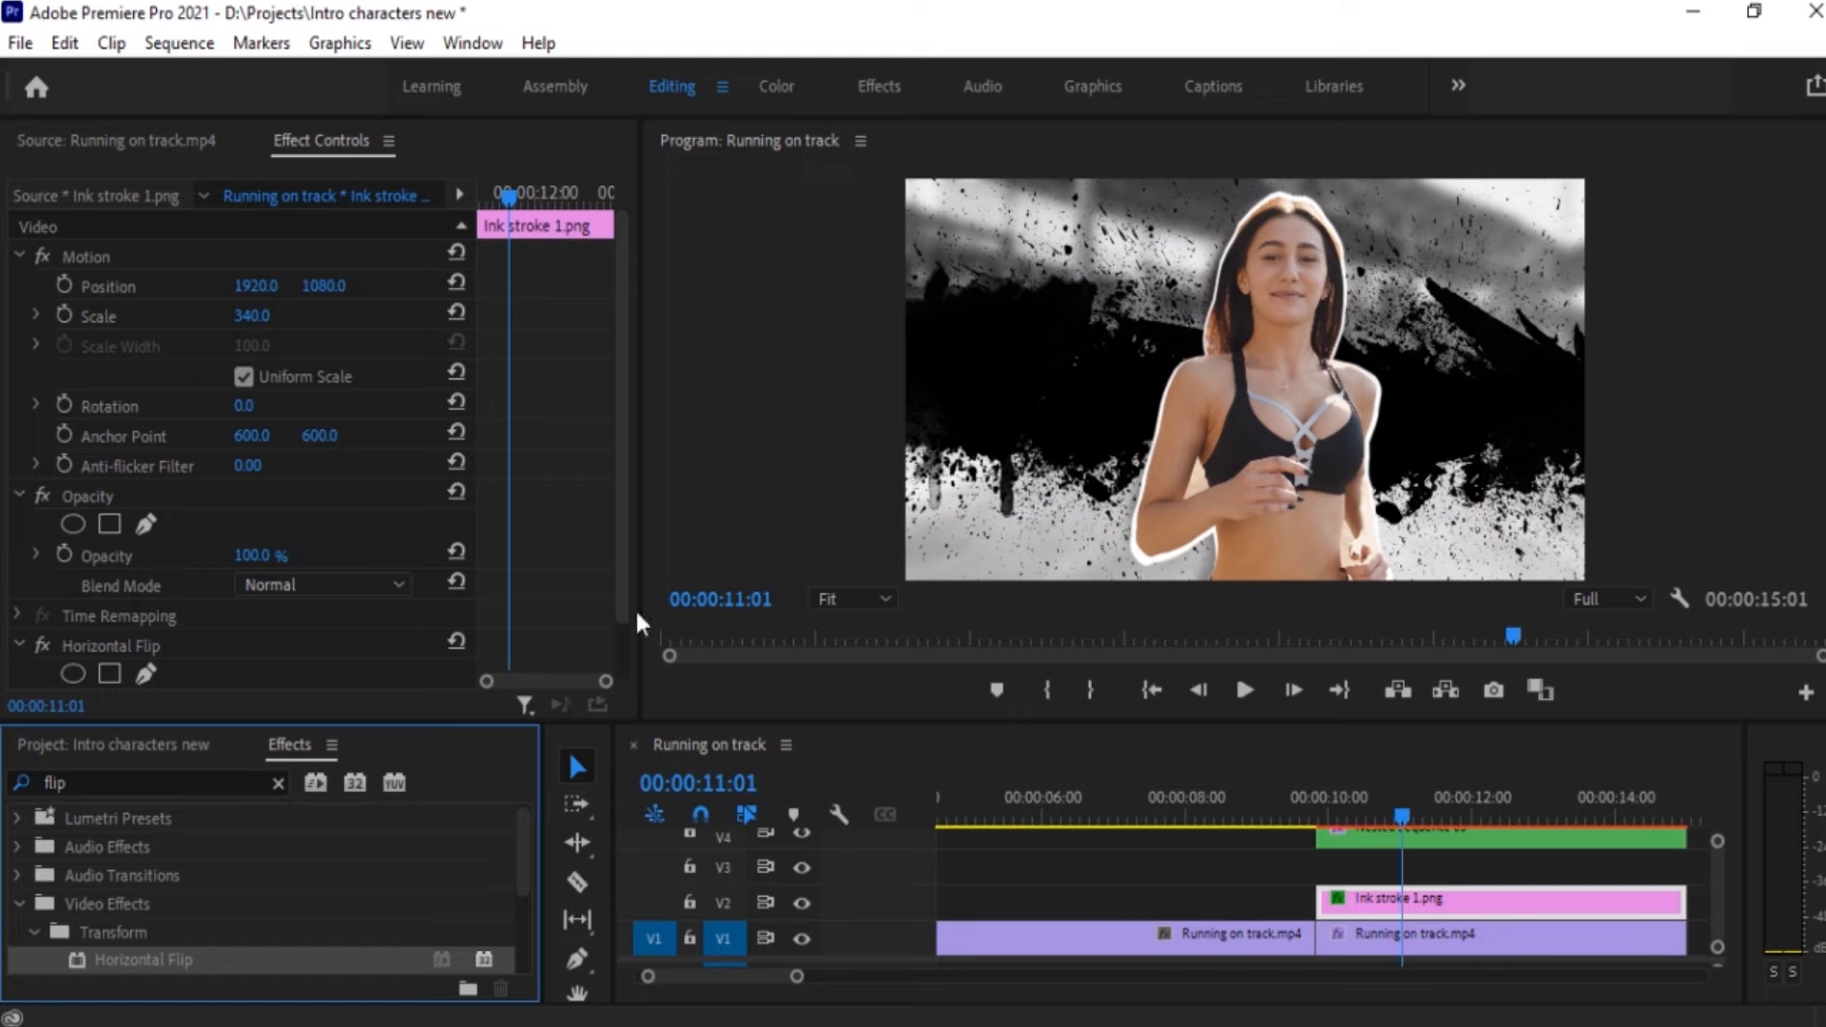
{"action": "left_click", "coordinate": [243, 405]}
{"action": "type", "text": "-15"}
{"action": "key", "text": "Return"}
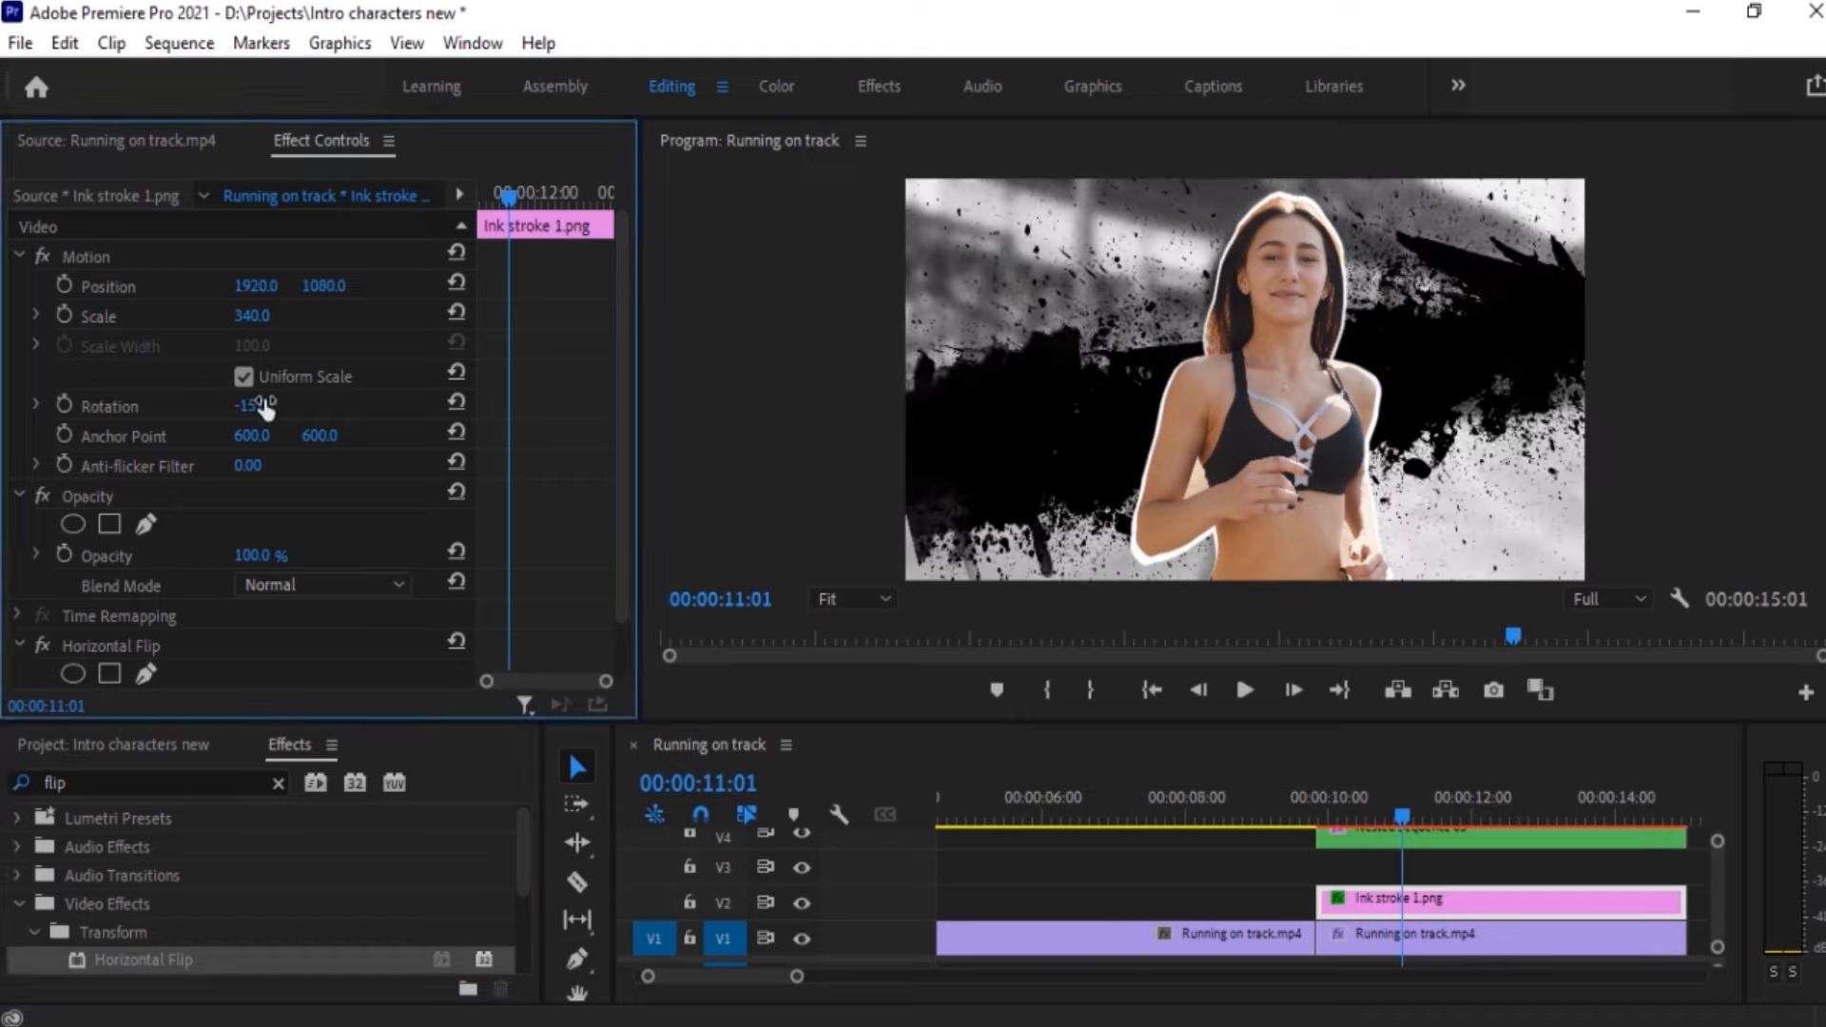
Scale the ink stroke to 400 and raise it to a vertical position of 786
{"action": "left_click", "coordinate": [271, 306]}
{"action": "type", "text": "400"}
{"action": "key", "text": "Return"}
{"action": "mouse_move", "coordinate": [321, 286]}
{"action": "left_mouse_down"}
{"action": "mouse_move", "coordinate": [378, 286]}
{"action": "mouse_move", "coordinate": [9, 287]}
{"action": "mouse_move", "coordinate": [53, 286]}
{"action": "left_mouse_up"}
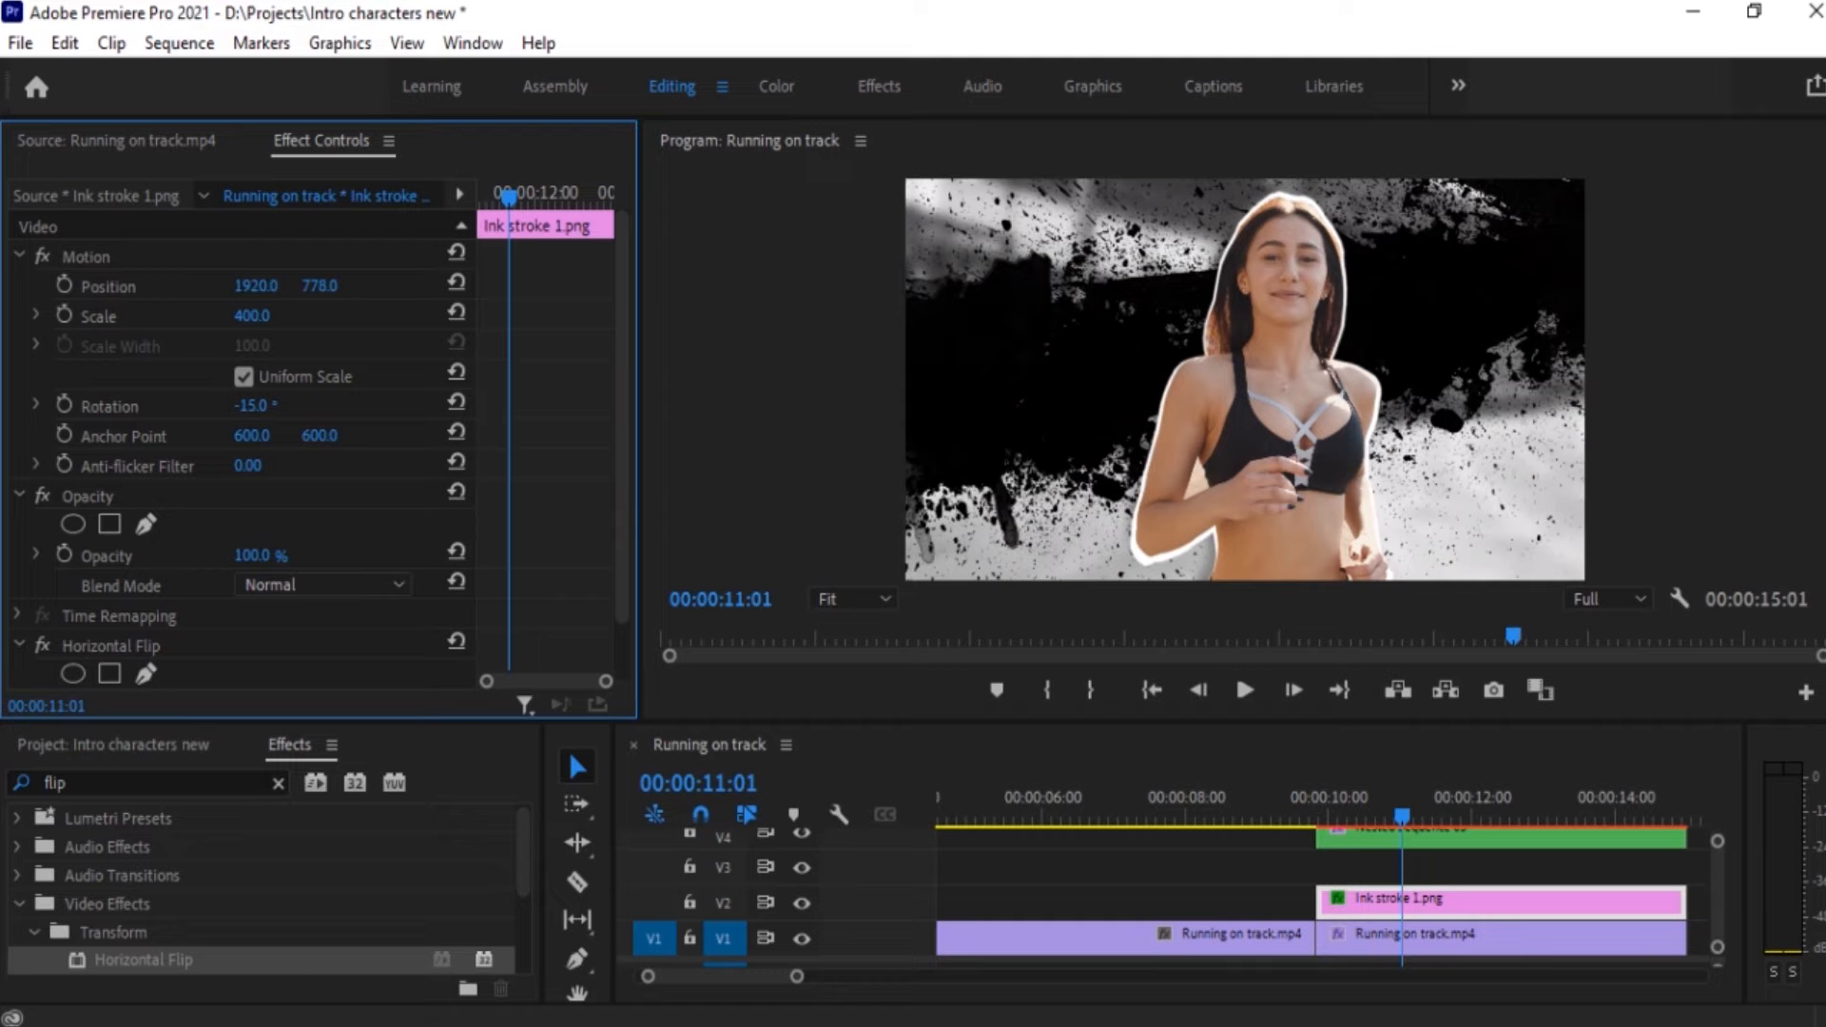
{"action": "left_click_drag", "start_coordinate": [53, 286], "coordinate": [60, 286]}
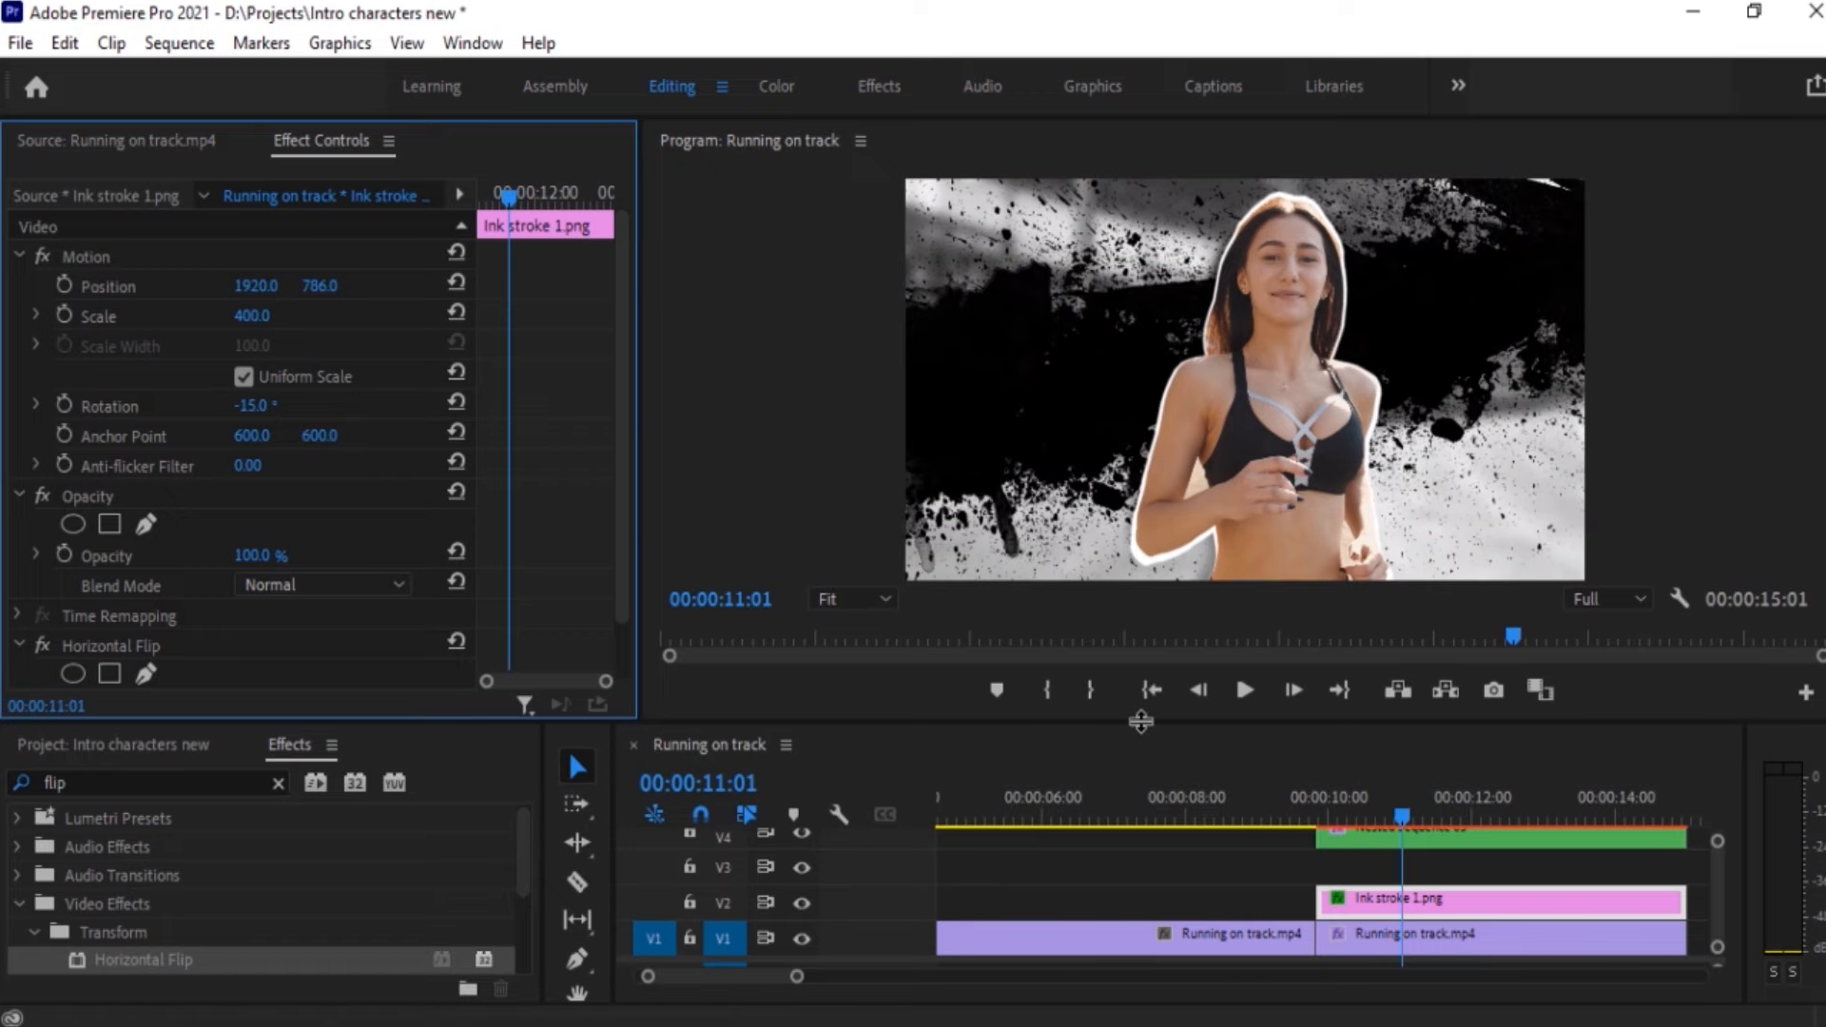
Add a text layer over the video reading "The" and "Runner" on two lines
{"action": "left_click_drag", "start_coordinate": [1141, 722], "coordinate": [1141, 677]}
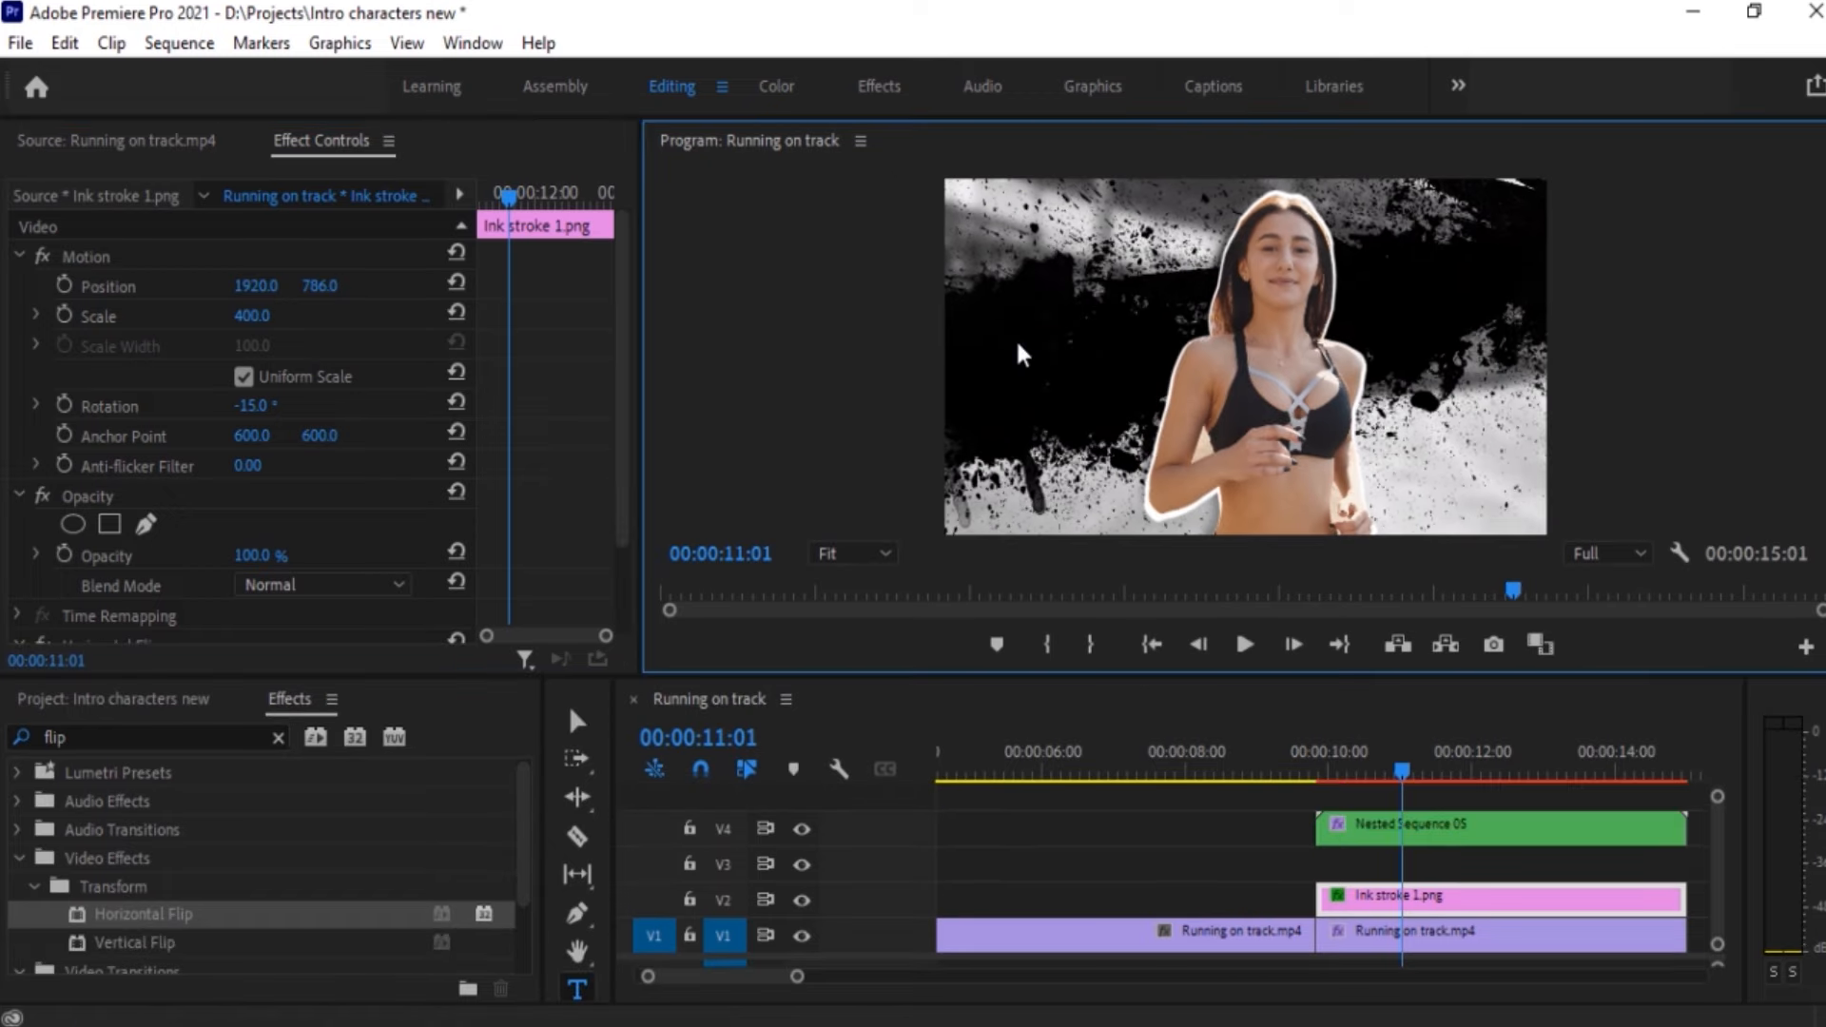
{"action": "left_click", "coordinate": [1023, 354]}
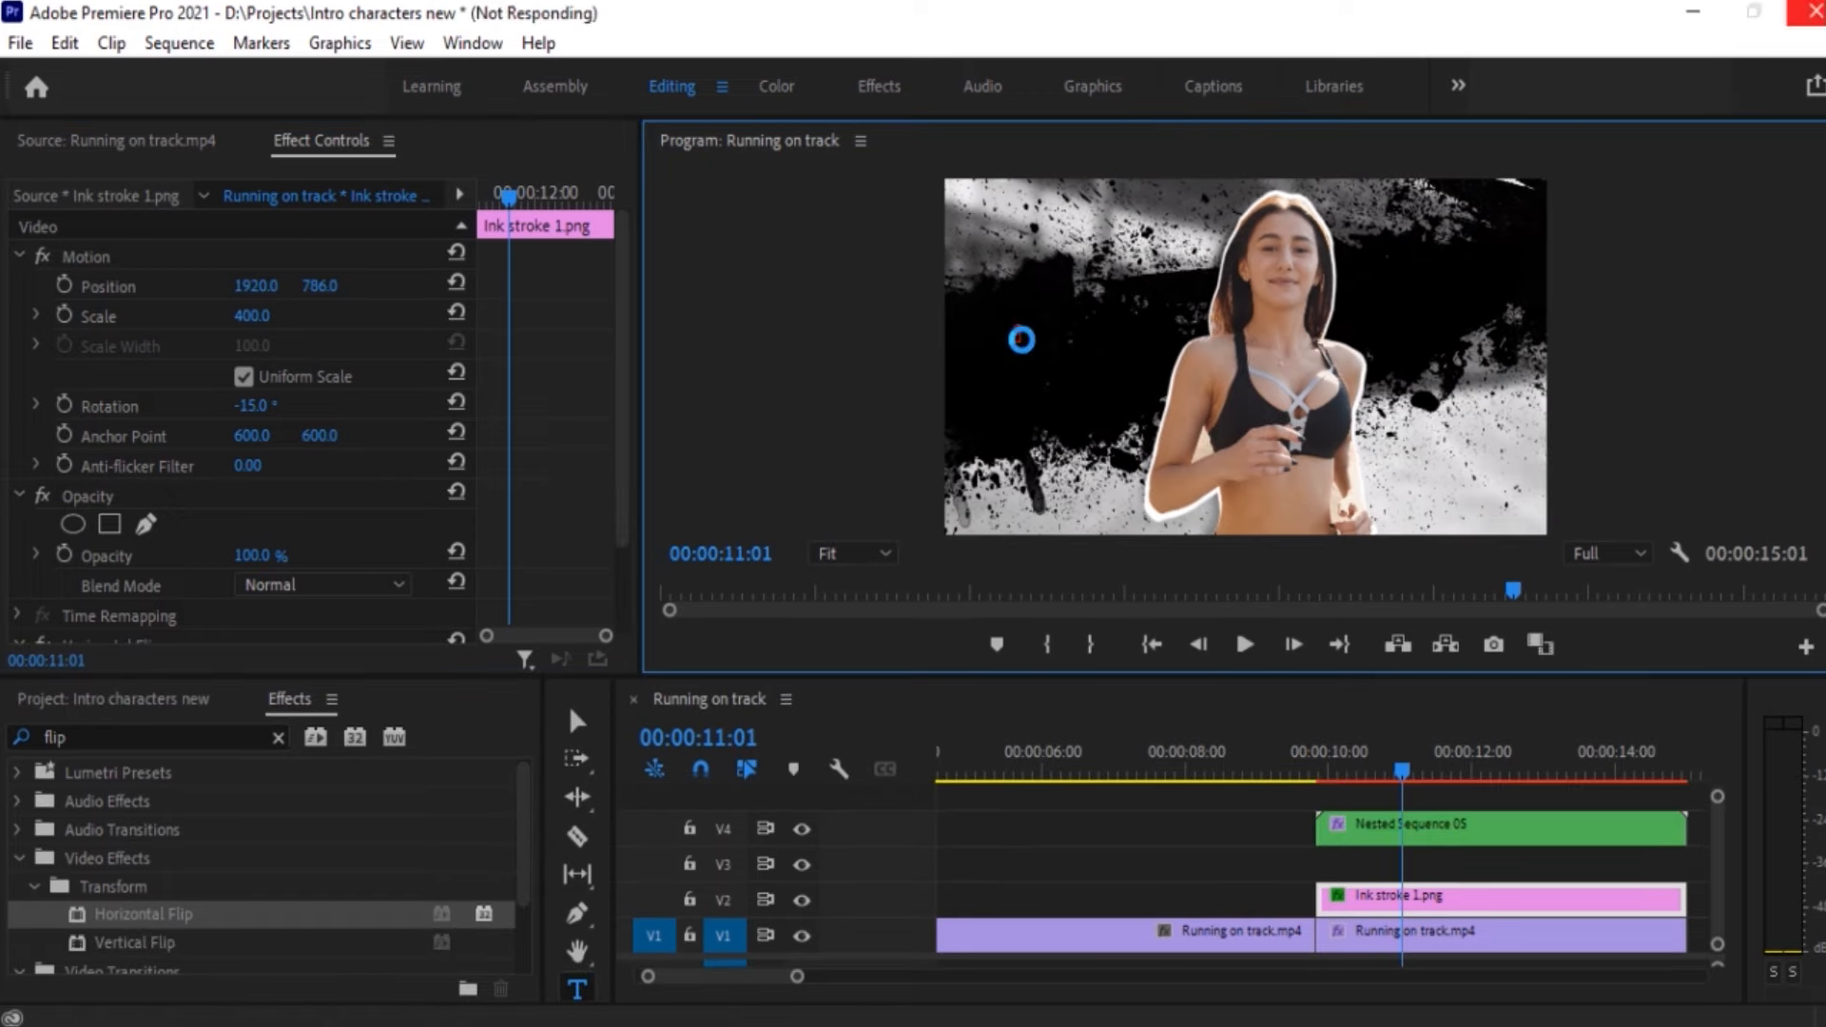
{"action": "type", "text": "The"}
{"action": "key", "text": "Return"}
{"action": "type", "text": "Runner"}
Format the title in the Stencil font at size 766 with faux bold and small caps
{"action": "left_click", "coordinate": [309, 612]}
{"action": "left_click_drag", "start_coordinate": [305, 603], "coordinate": [371, 603]}
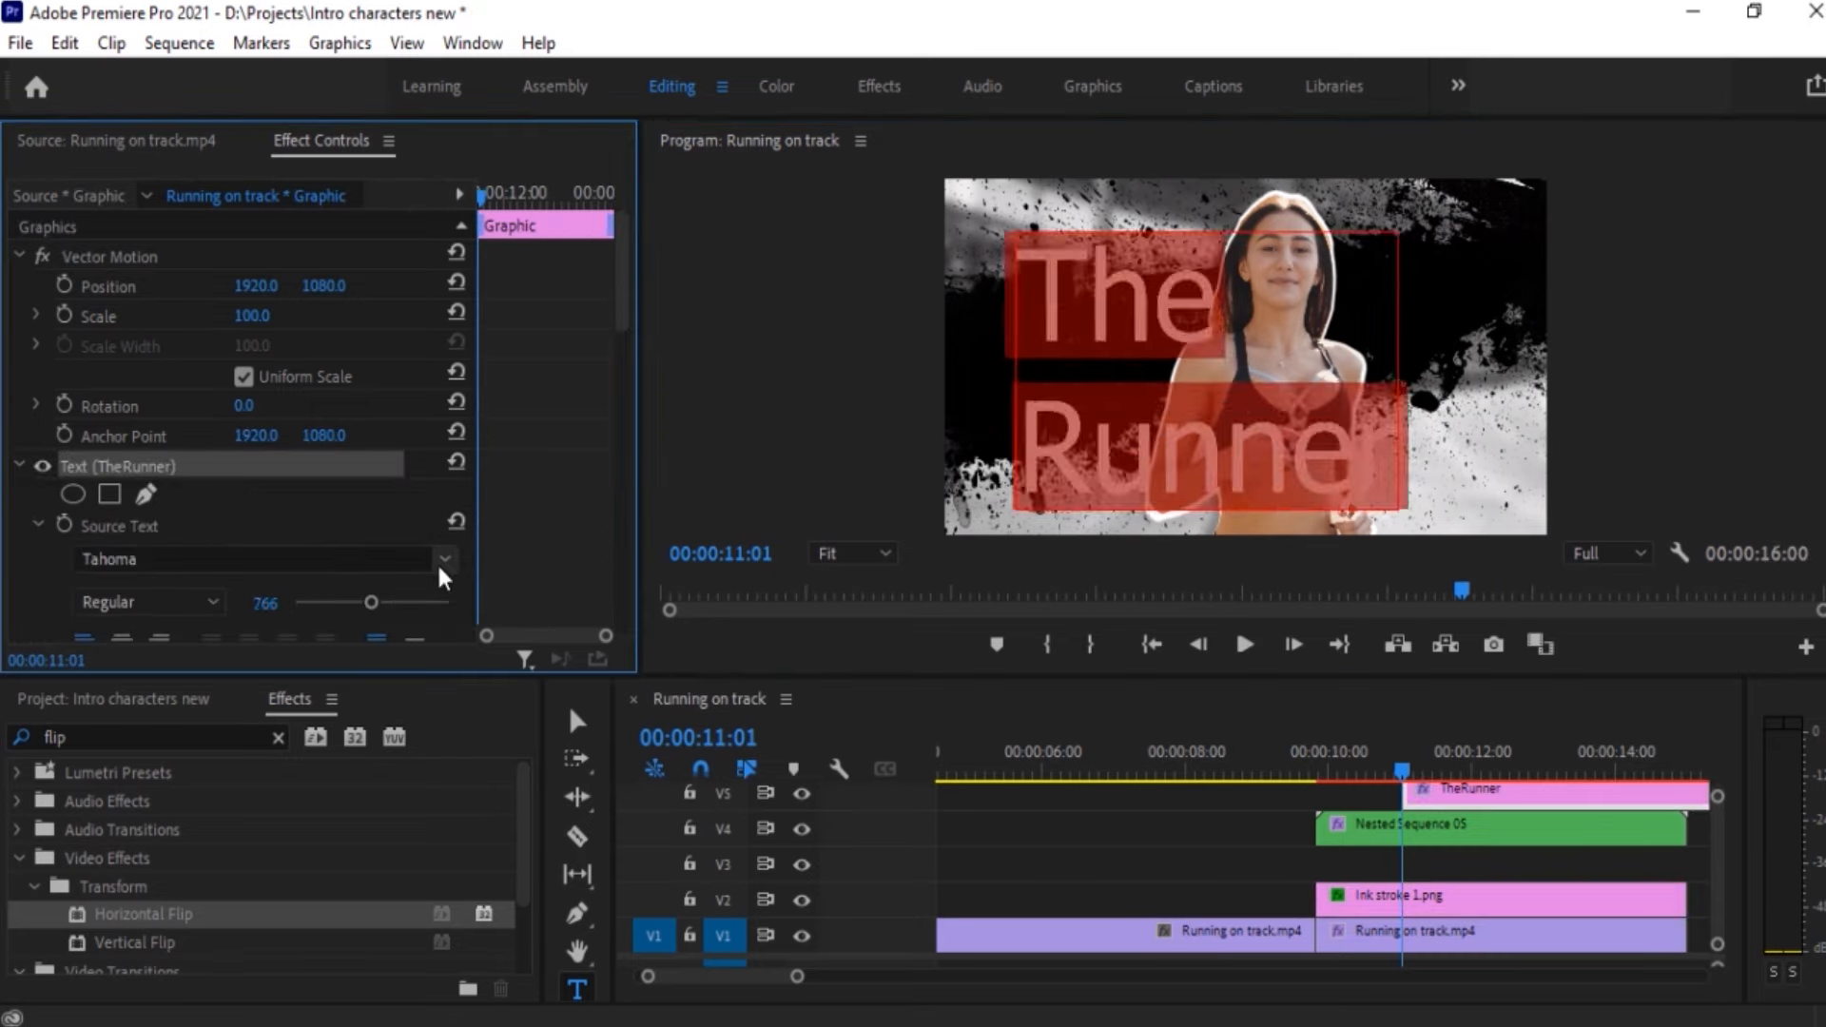
{"action": "left_click", "coordinate": [362, 711]}
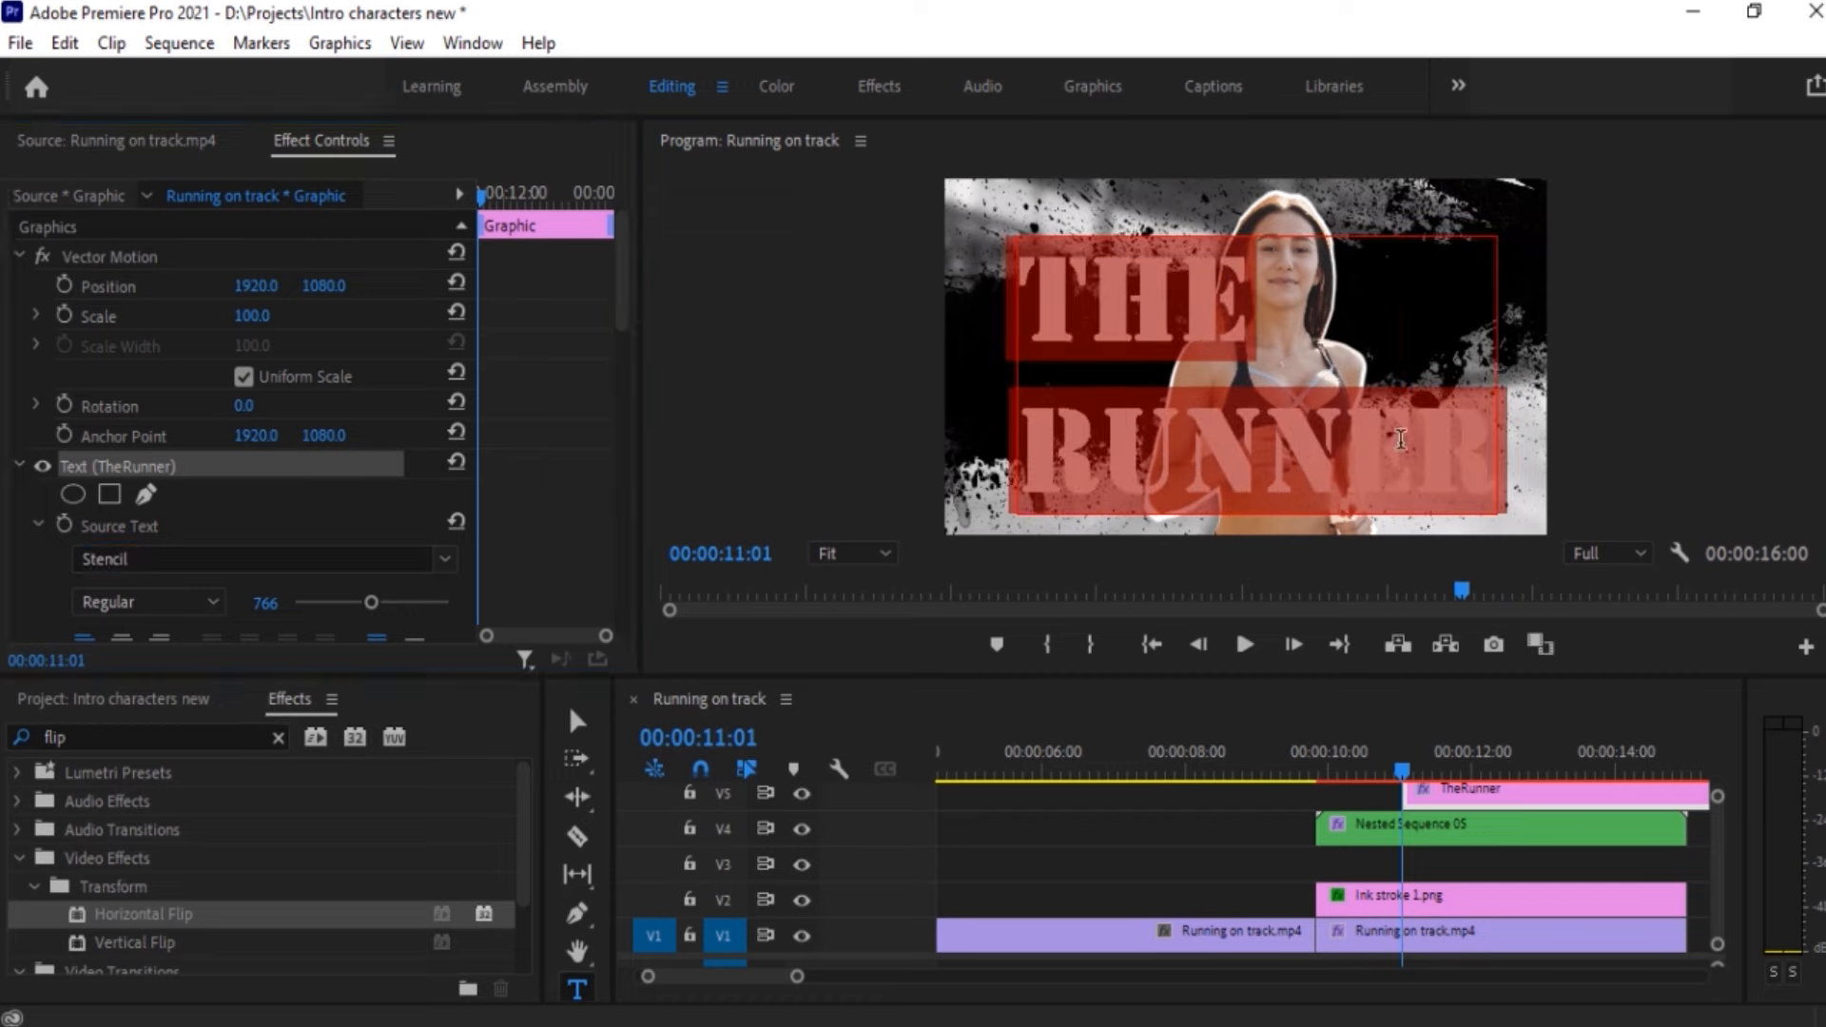
{"action": "scroll", "coordinate": [238, 476], "scroll_direction": "down", "scroll_amount": 4}
{"action": "left_click", "coordinate": [87, 501]}
{"action": "left_click", "coordinate": [193, 501]}
Reduce the font size of the word "The" in the title to 150
{"action": "left_click_drag", "start_coordinate": [1206, 309], "coordinate": [1023, 309]}
{"action": "left_click", "coordinate": [266, 372]}
{"action": "type", "text": "150"}
{"action": "key", "text": "Return"}
Tighten the leading of the "Runner" line to -377 and move the title to about 1253.9, 840.3
{"action": "left_click_drag", "start_coordinate": [1391, 457], "coordinate": [1022, 457]}
{"action": "left_click_drag", "start_coordinate": [293, 461], "coordinate": [181, 464]}
{"action": "left_click", "coordinate": [577, 721]}
{"action": "left_click_drag", "start_coordinate": [1115, 388], "coordinate": [1049, 356]}
Rotate the title to -10°, fine-tune it to -11°, and move it to about 1509, 709.1
{"action": "left_click_drag", "start_coordinate": [1357, 676], "coordinate": [1357, 929]}
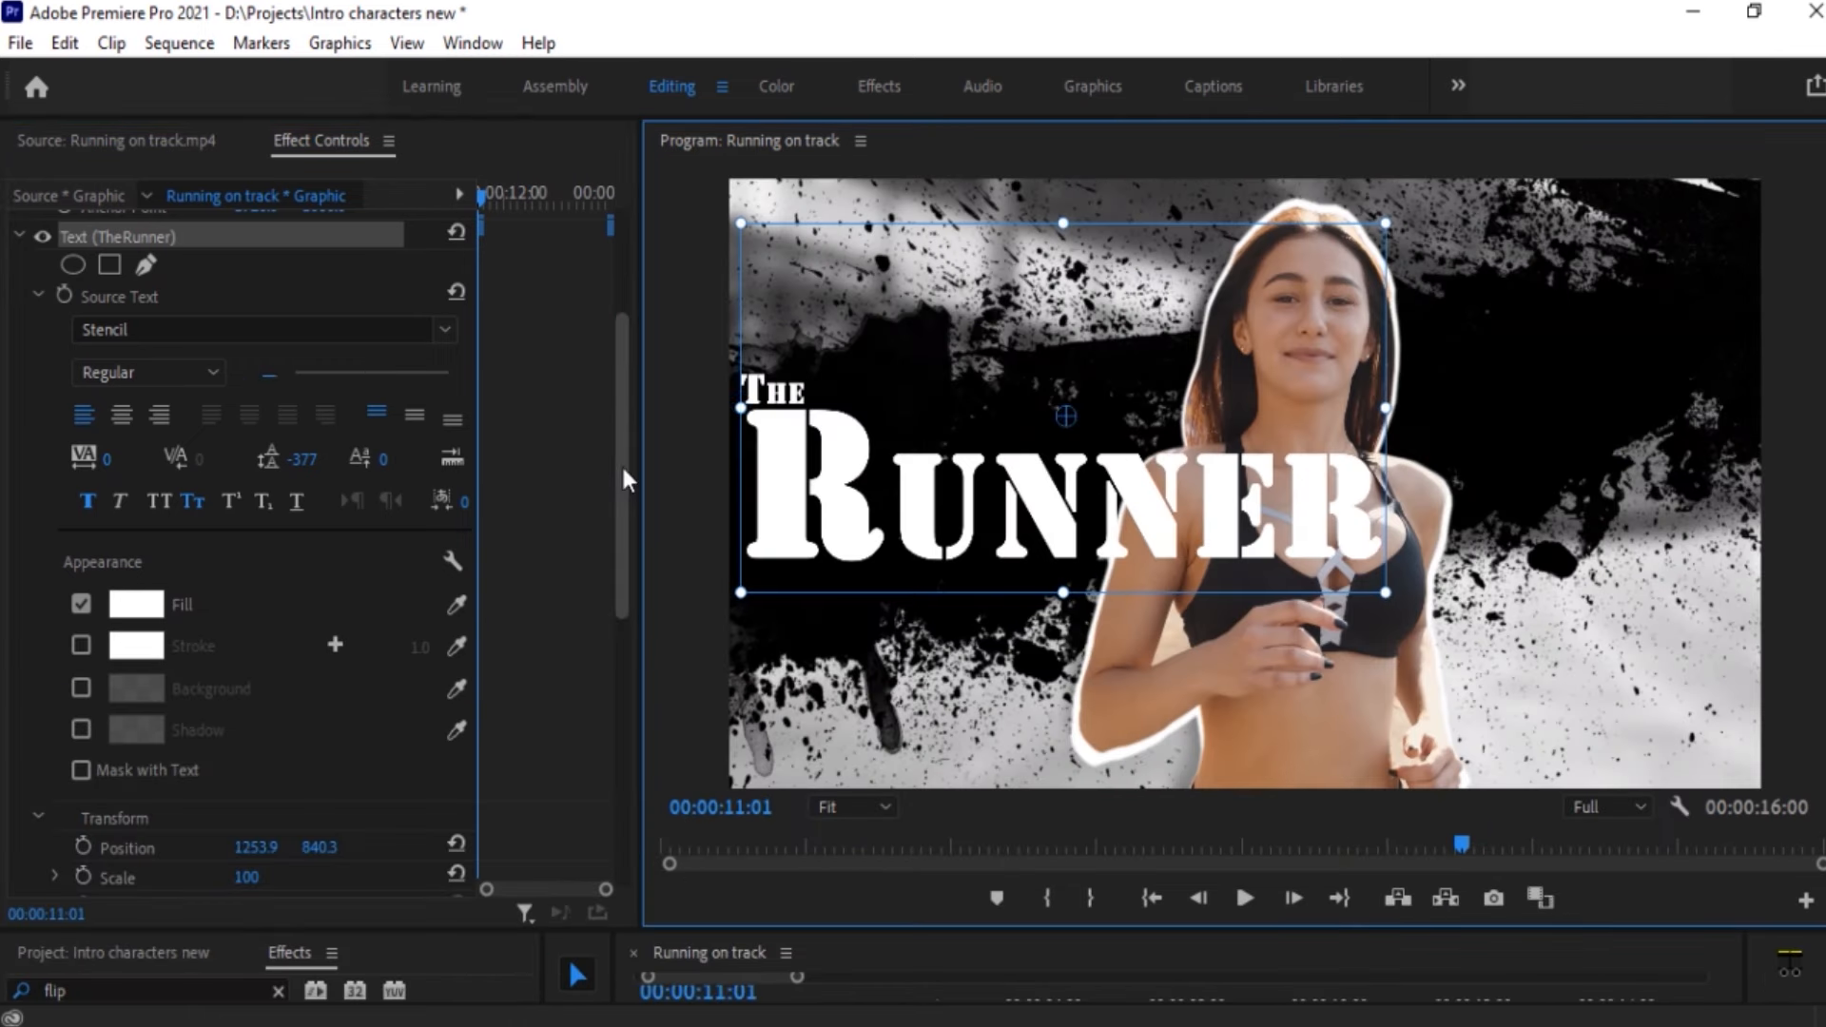
{"action": "left_click_drag", "start_coordinate": [624, 482], "coordinate": [624, 605]}
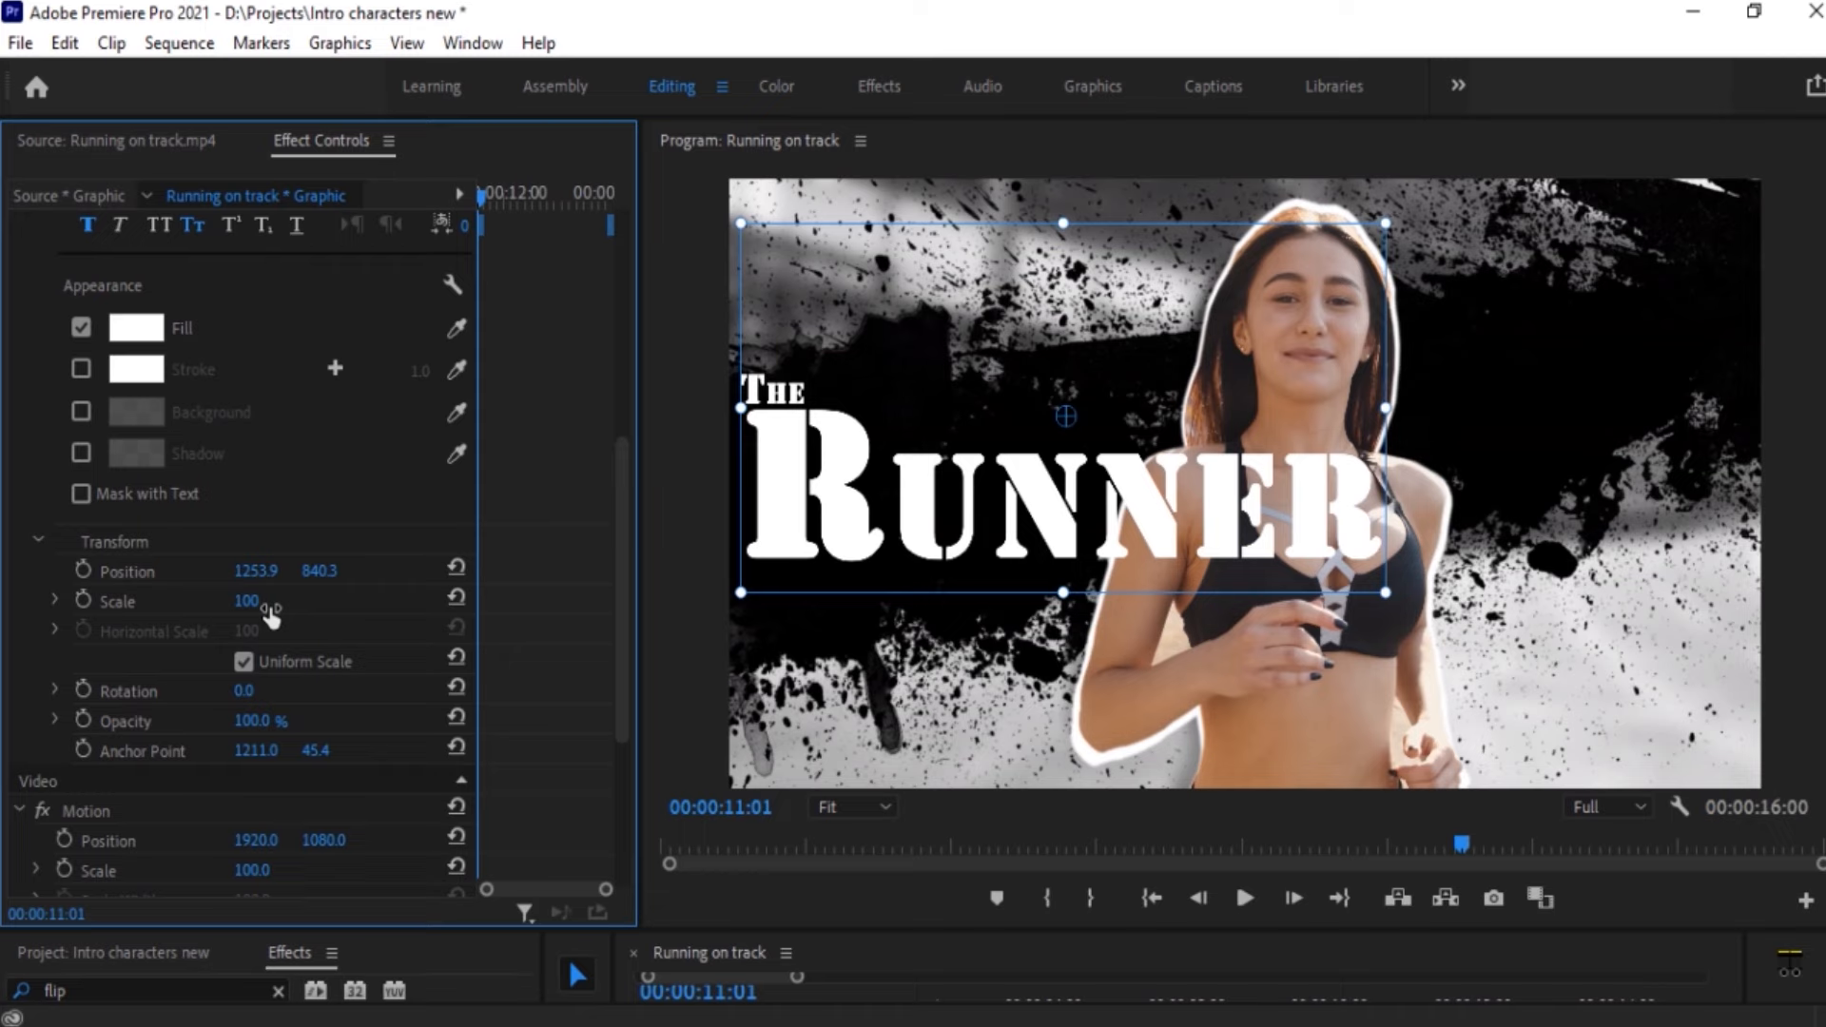
{"action": "left_click", "coordinate": [245, 690]}
{"action": "type", "text": "-10"}
{"action": "key", "text": "Return"}
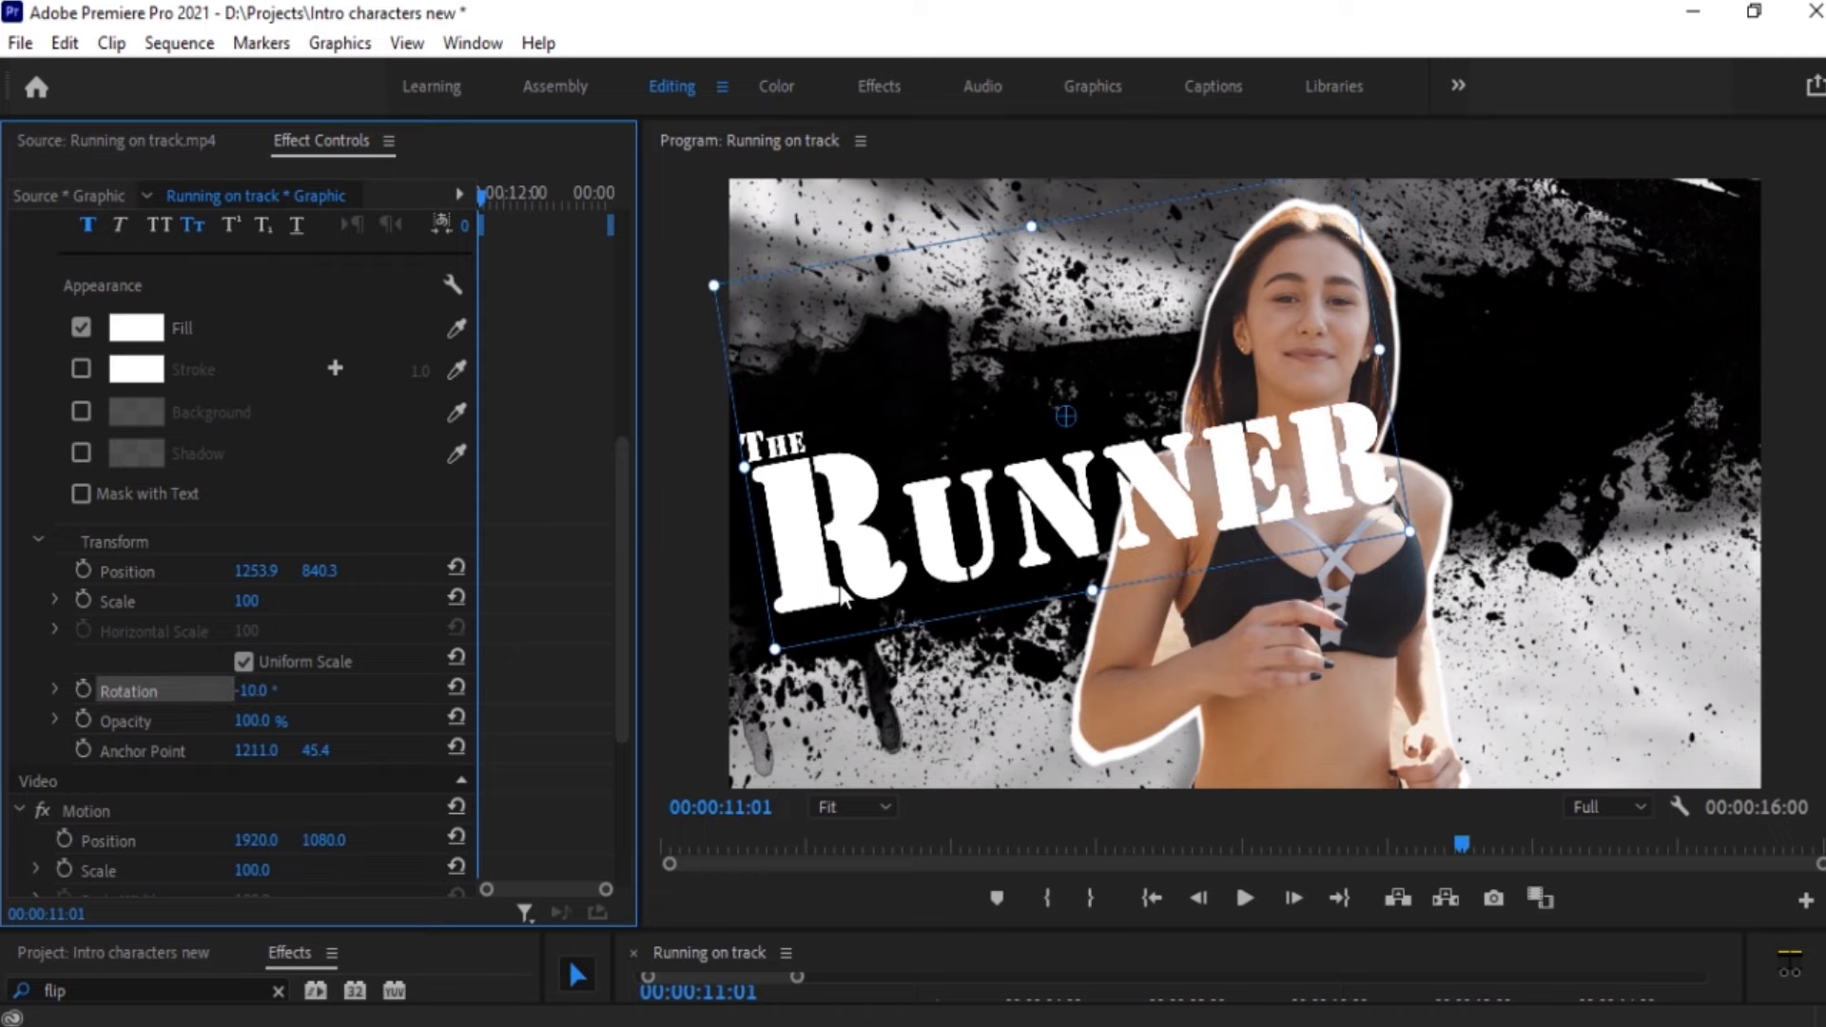
{"action": "left_click_drag", "start_coordinate": [715, 626], "coordinate": [720, 634]}
{"action": "left_click_drag", "start_coordinate": [1125, 527], "coordinate": [1150, 499]}
Move the TheRunner clip to V3 below Nested Sequence 05, aligned with its start, and shift the title to about 1280.6, 709.1
{"action": "left_click_drag", "start_coordinate": [1263, 928], "coordinate": [1263, 771]}
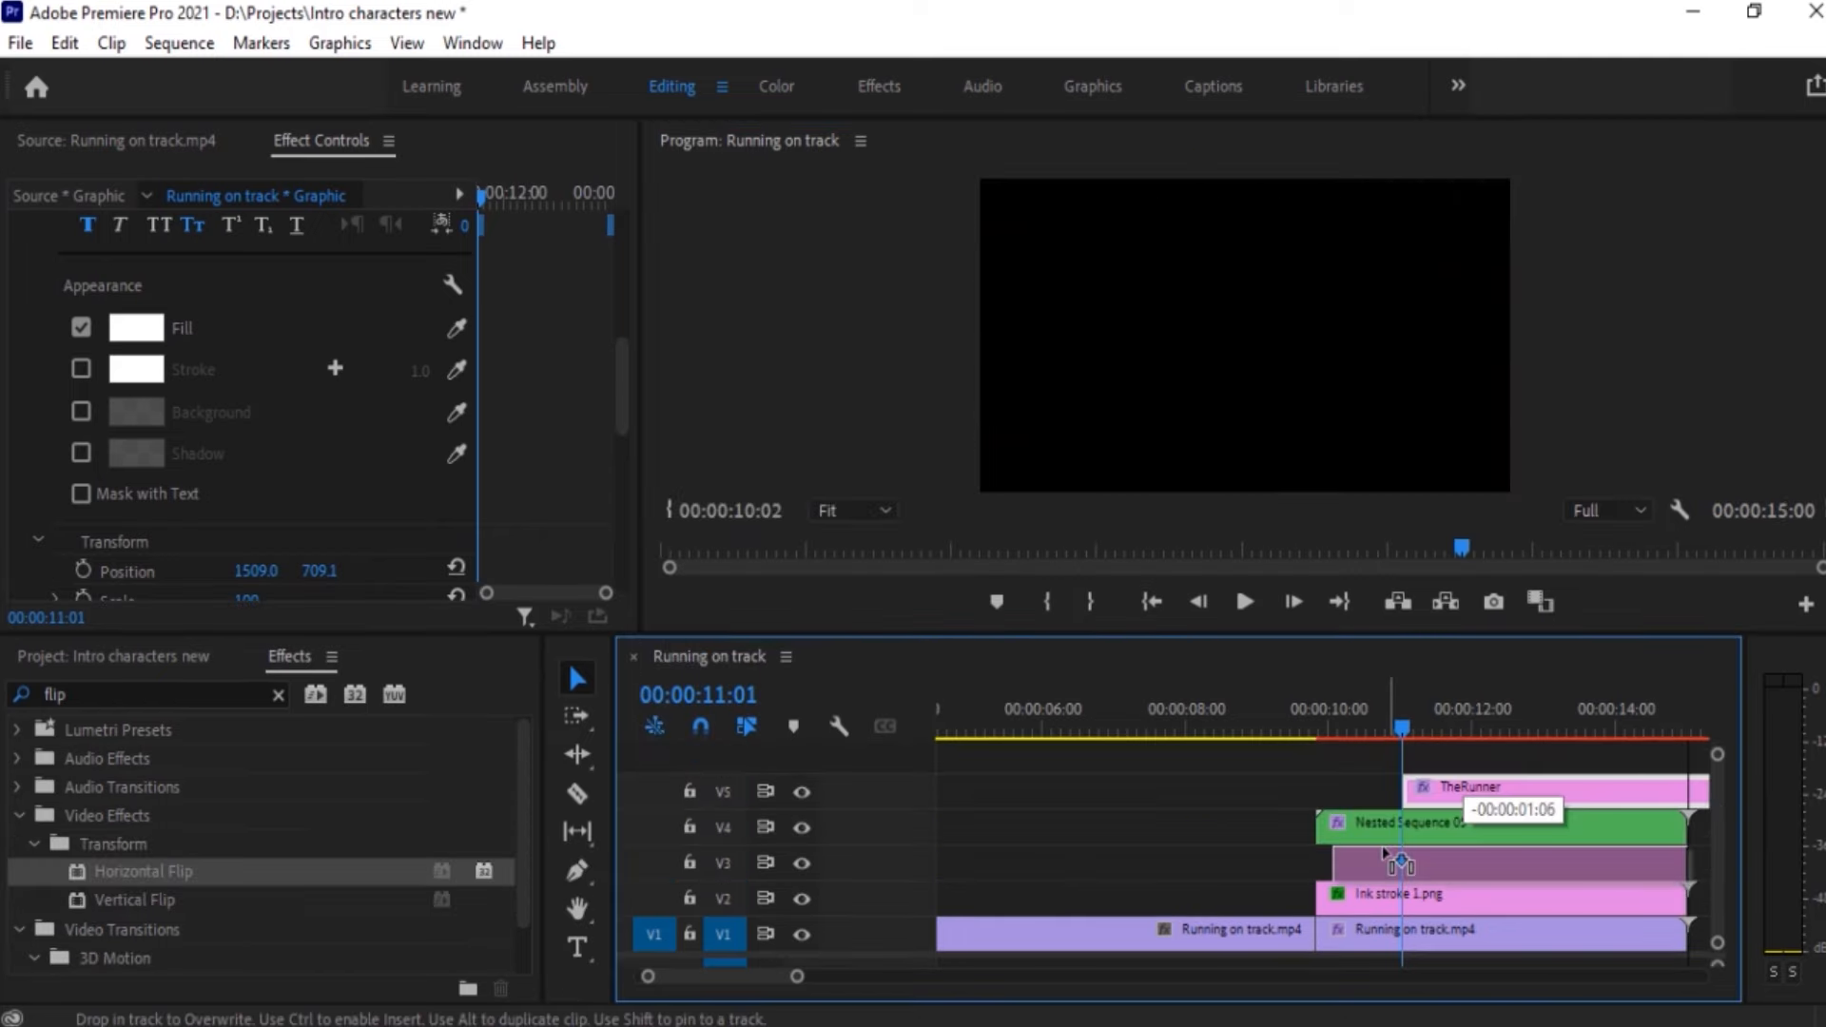
{"action": "left_click_drag", "start_coordinate": [1396, 860], "coordinate": [1381, 860]}
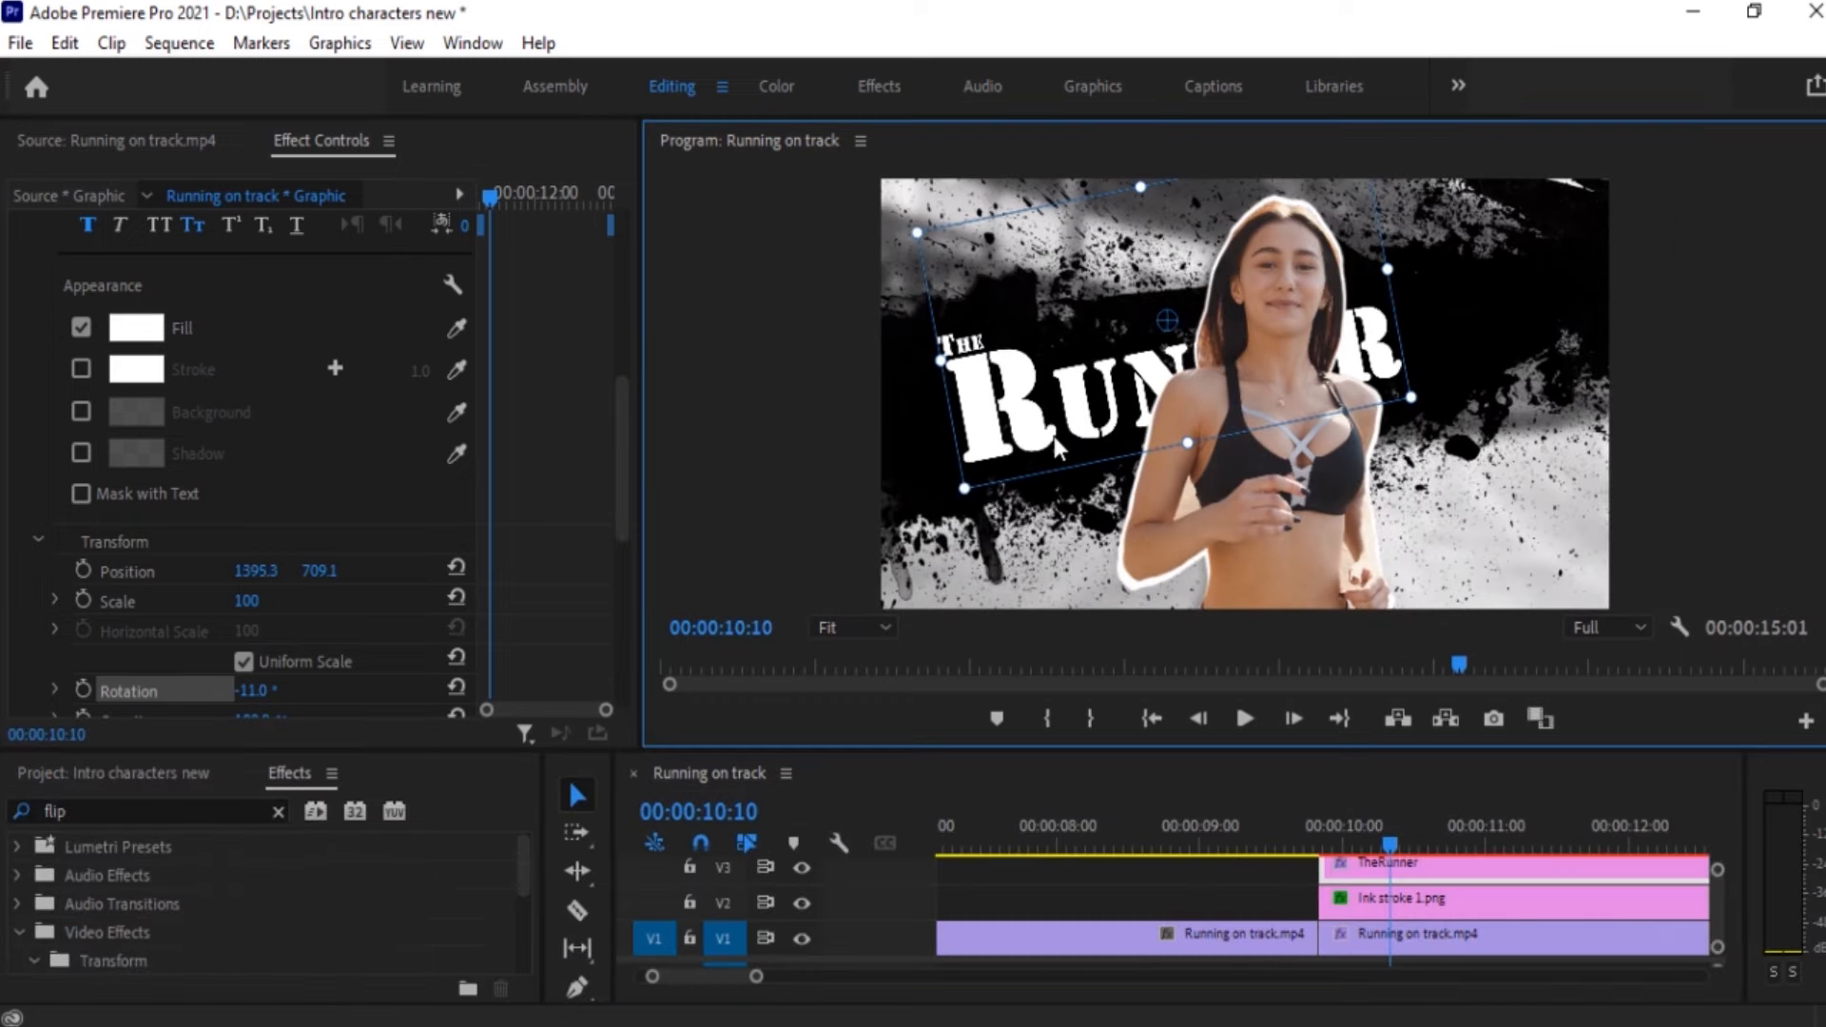
{"action": "left_click_drag", "start_coordinate": [1053, 436], "coordinate": [1031, 432]}
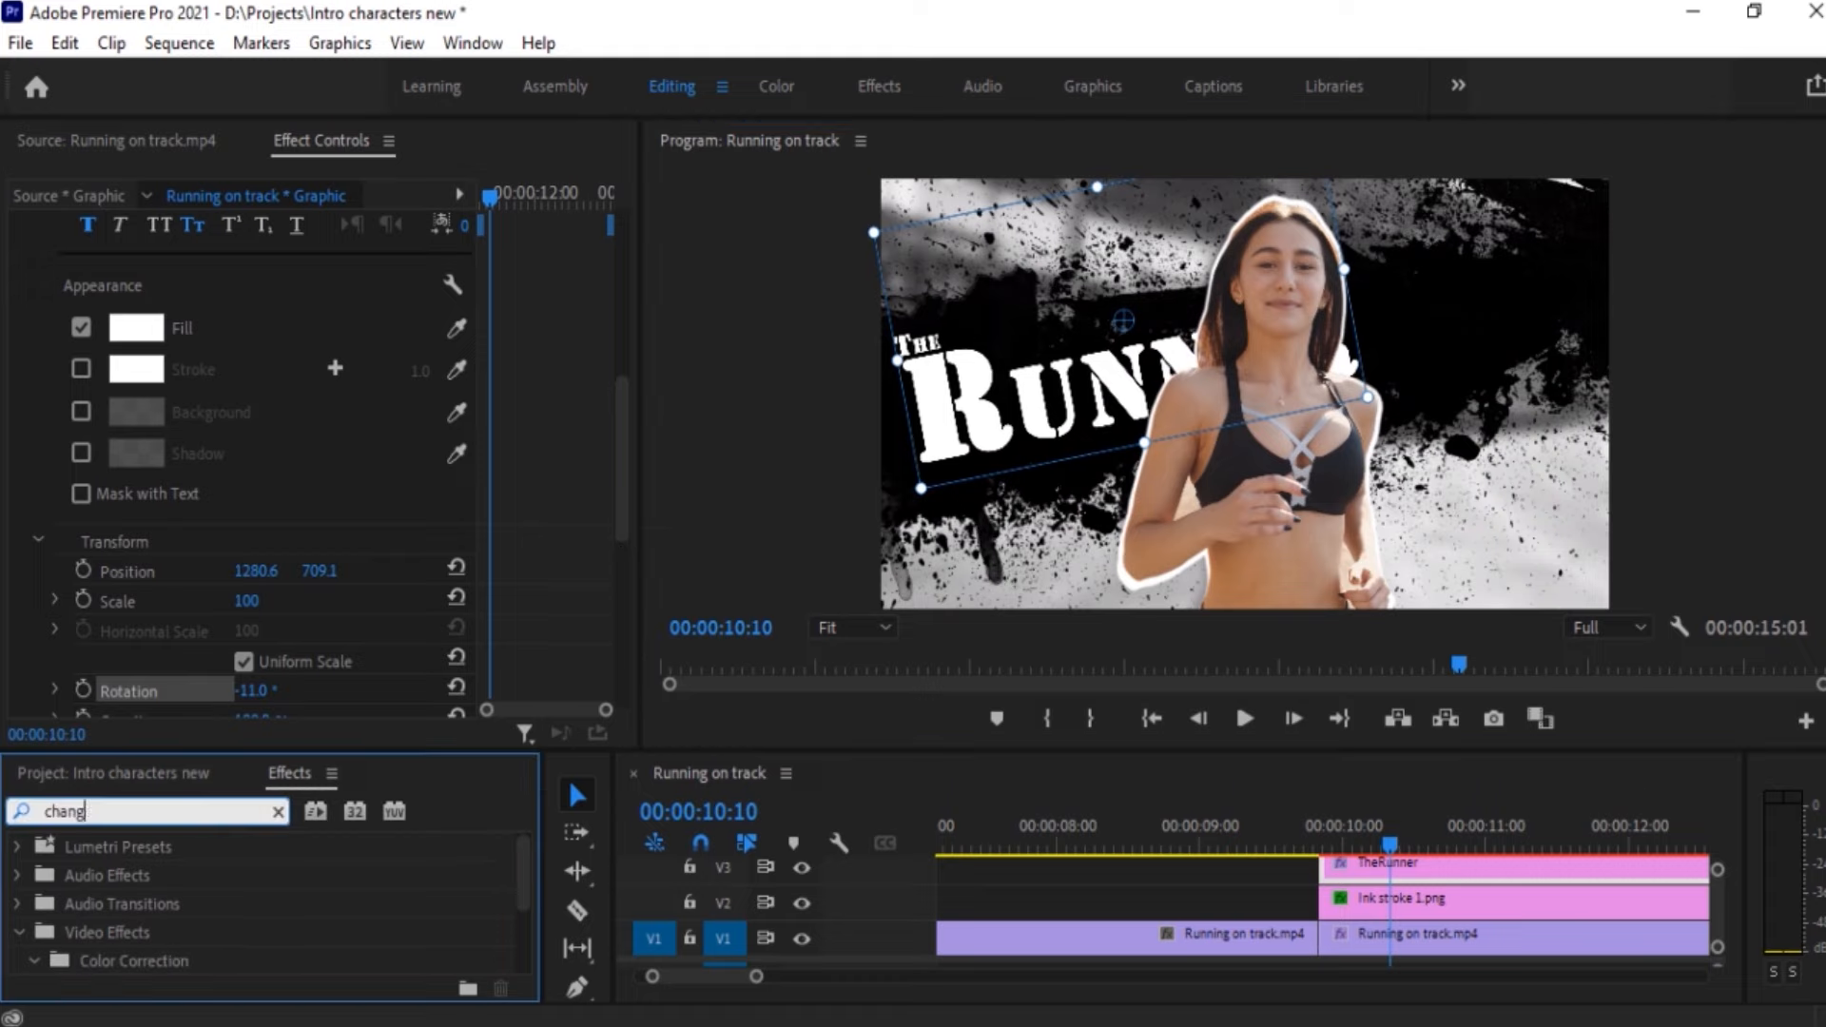
Find the Change to Color effect and apply it to the Ink stroke 1.png clip
{"action": "type", "text": "e"}
{"action": "left_click_drag", "start_coordinate": [147, 931], "coordinate": [1472, 894]}
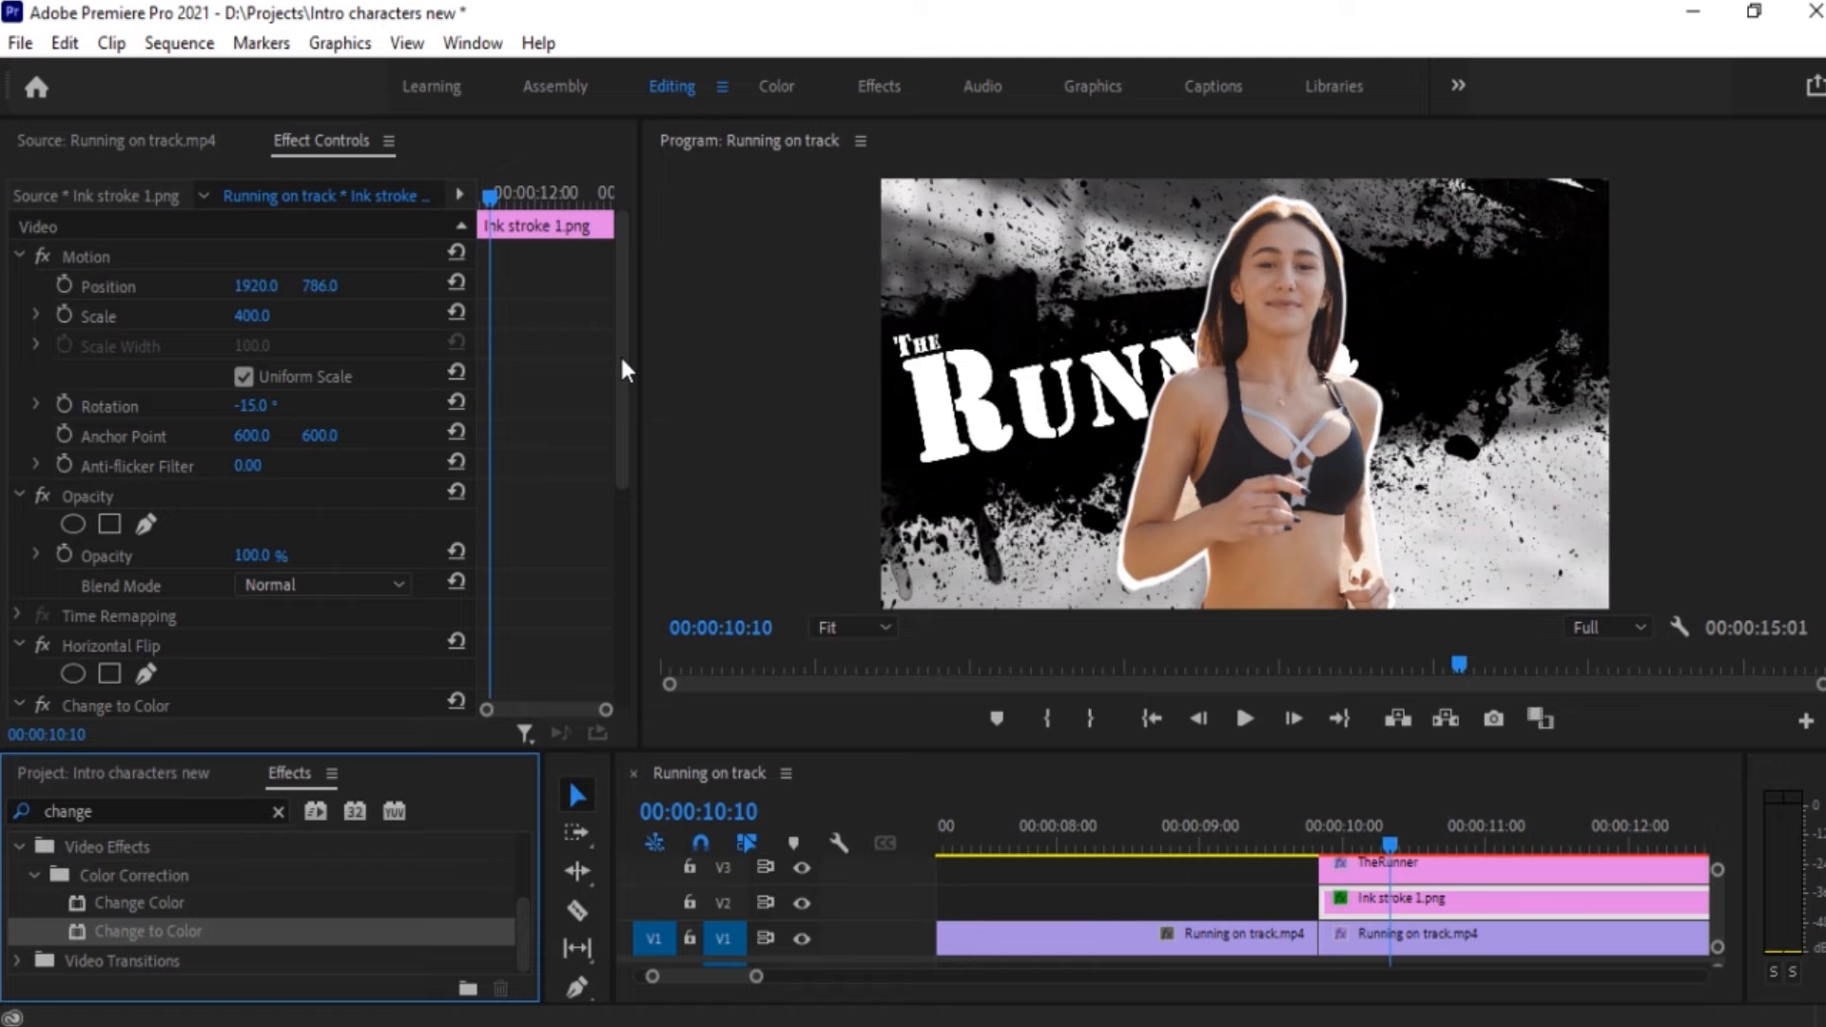
{"action": "scroll", "coordinate": [622, 366], "scroll_direction": "down", "scroll_amount": 5}
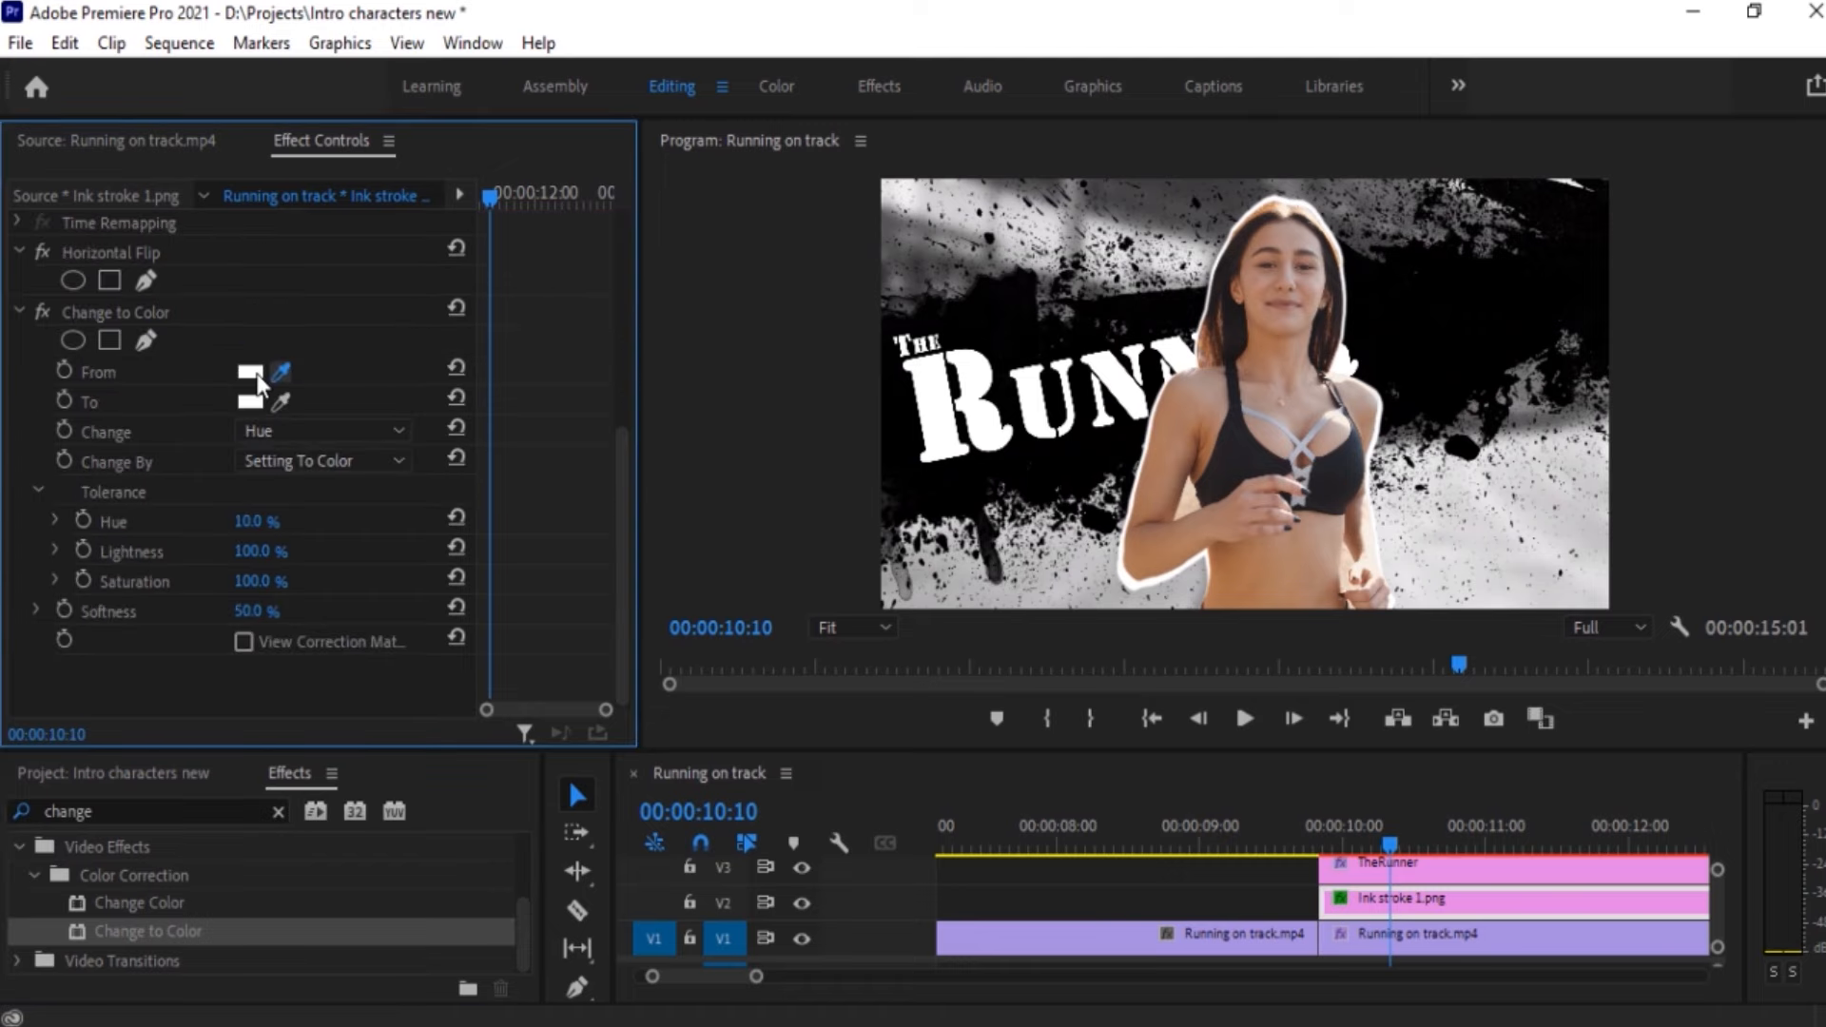
Set the Change to Color effect's From and To colors to red, changing Hue, Lightness & Saturation
{"action": "left_click", "coordinate": [250, 373]}
{"action": "left_click", "coordinate": [865, 630]}
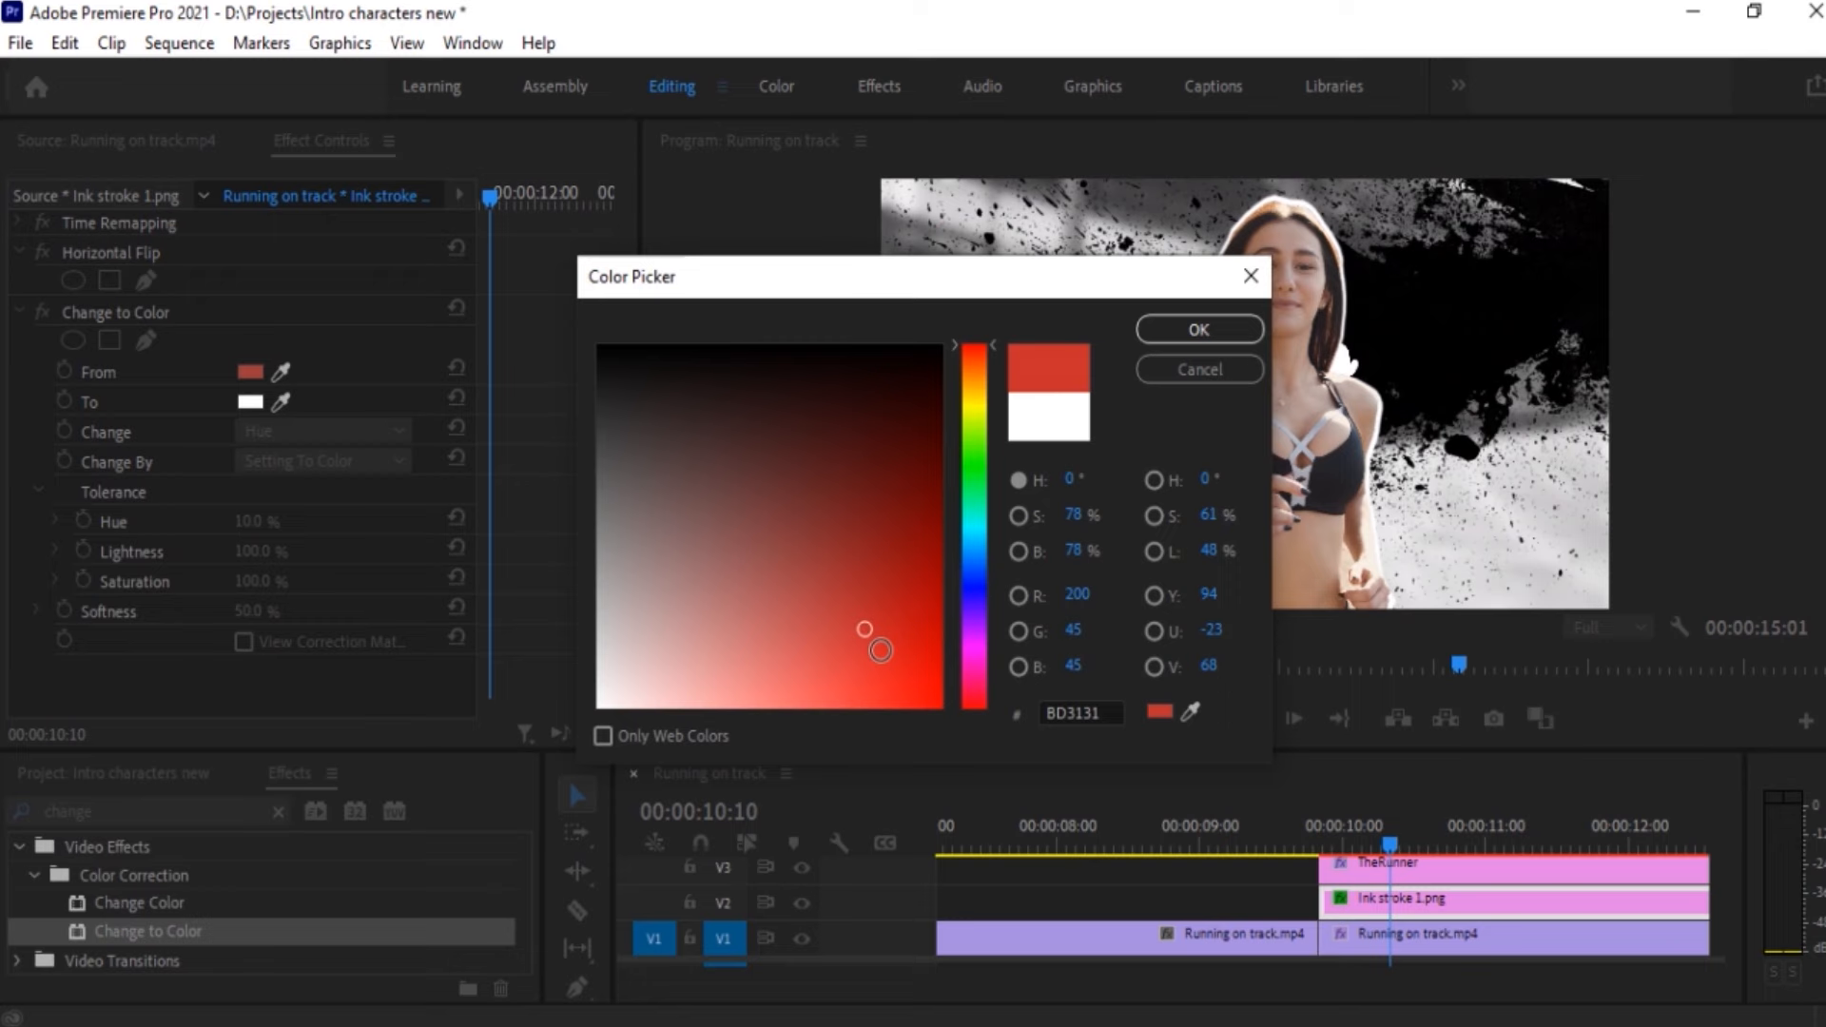
{"action": "key", "text": "Return"}
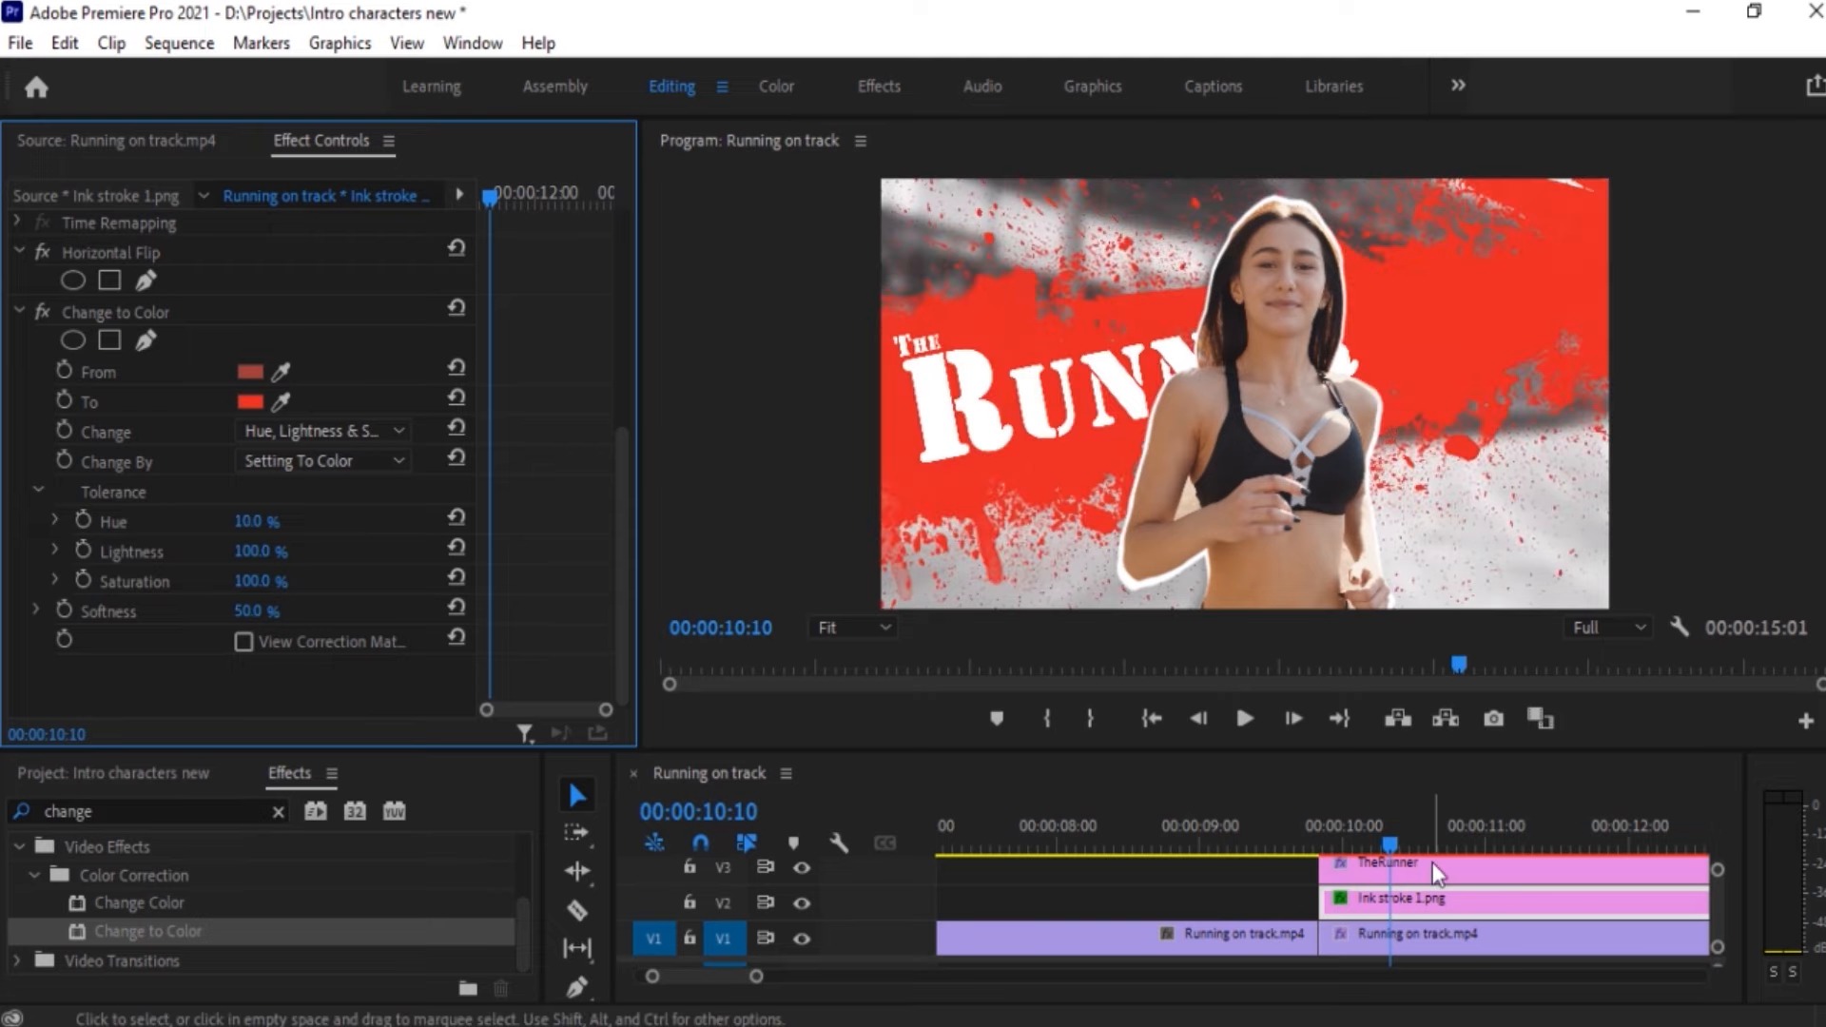
Animate the ink stroke's Scale from 410 at 00:00:09:25 to 400 at the clip's end
{"action": "scroll", "coordinate": [1432, 864], "scroll_direction": "up", "scroll_amount": 2}
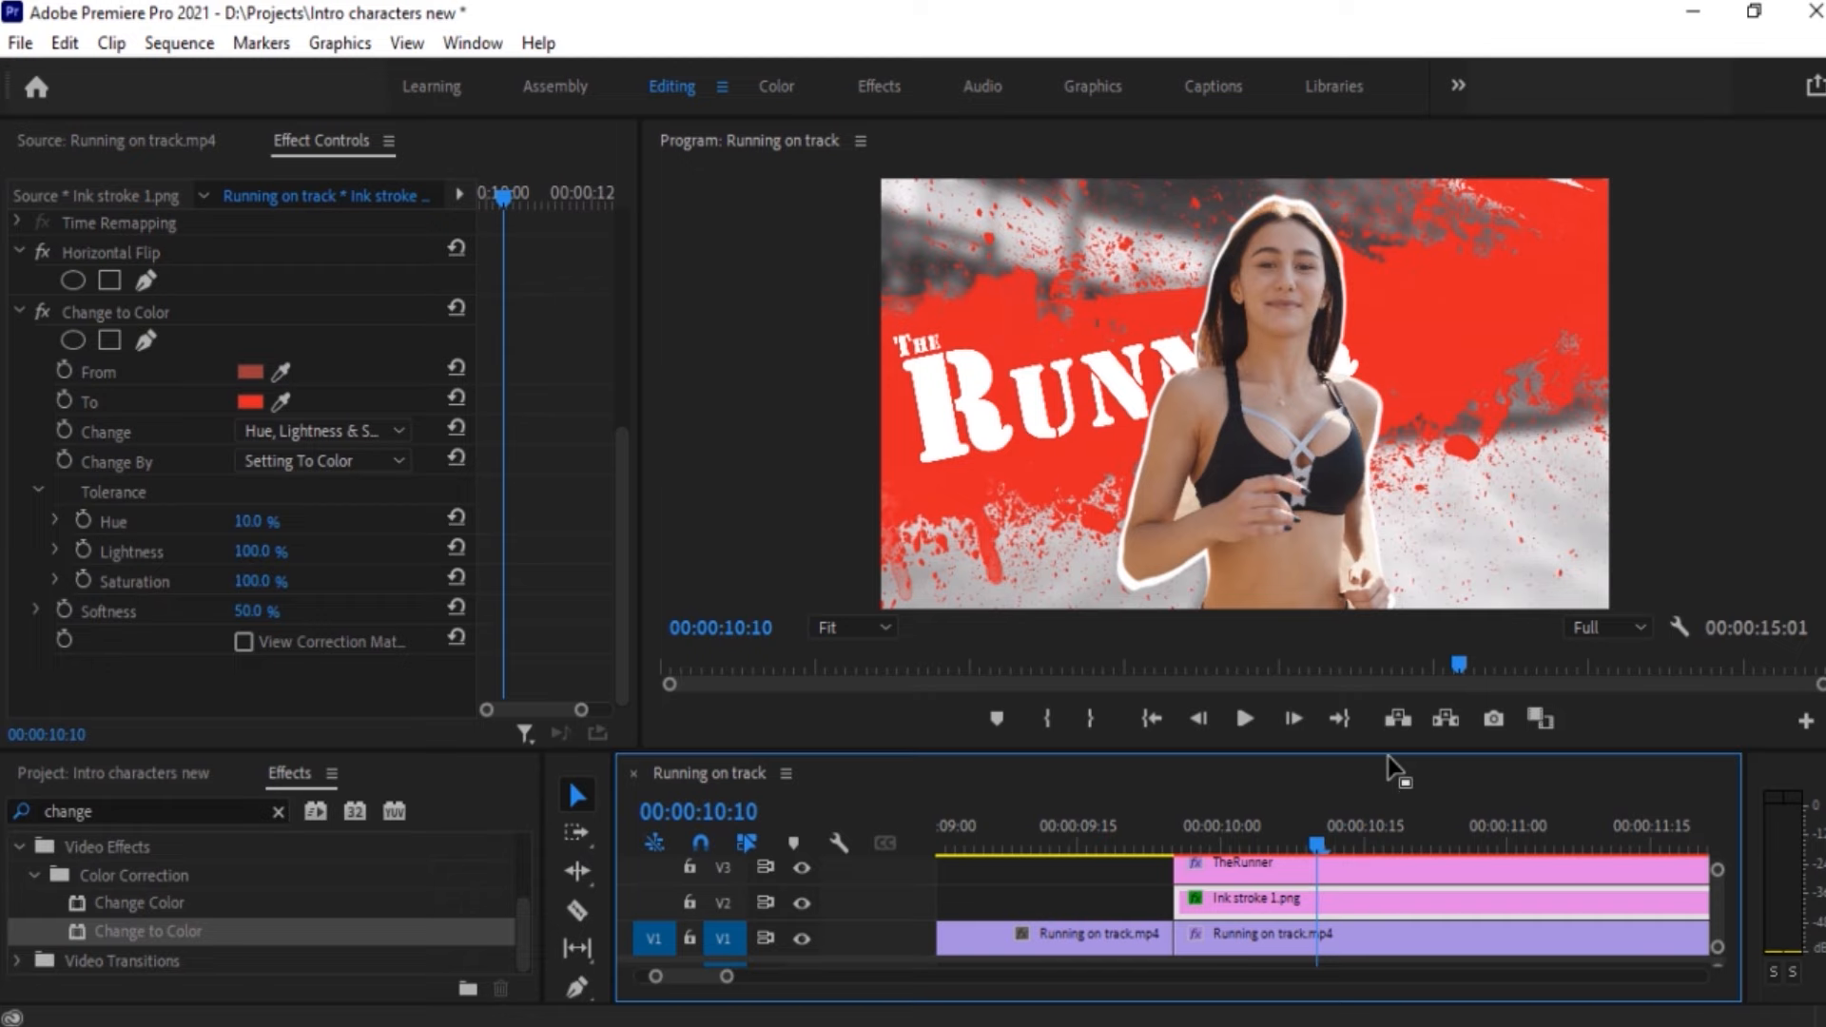
{"action": "left_click_drag", "start_coordinate": [1388, 753], "coordinate": [1388, 729]}
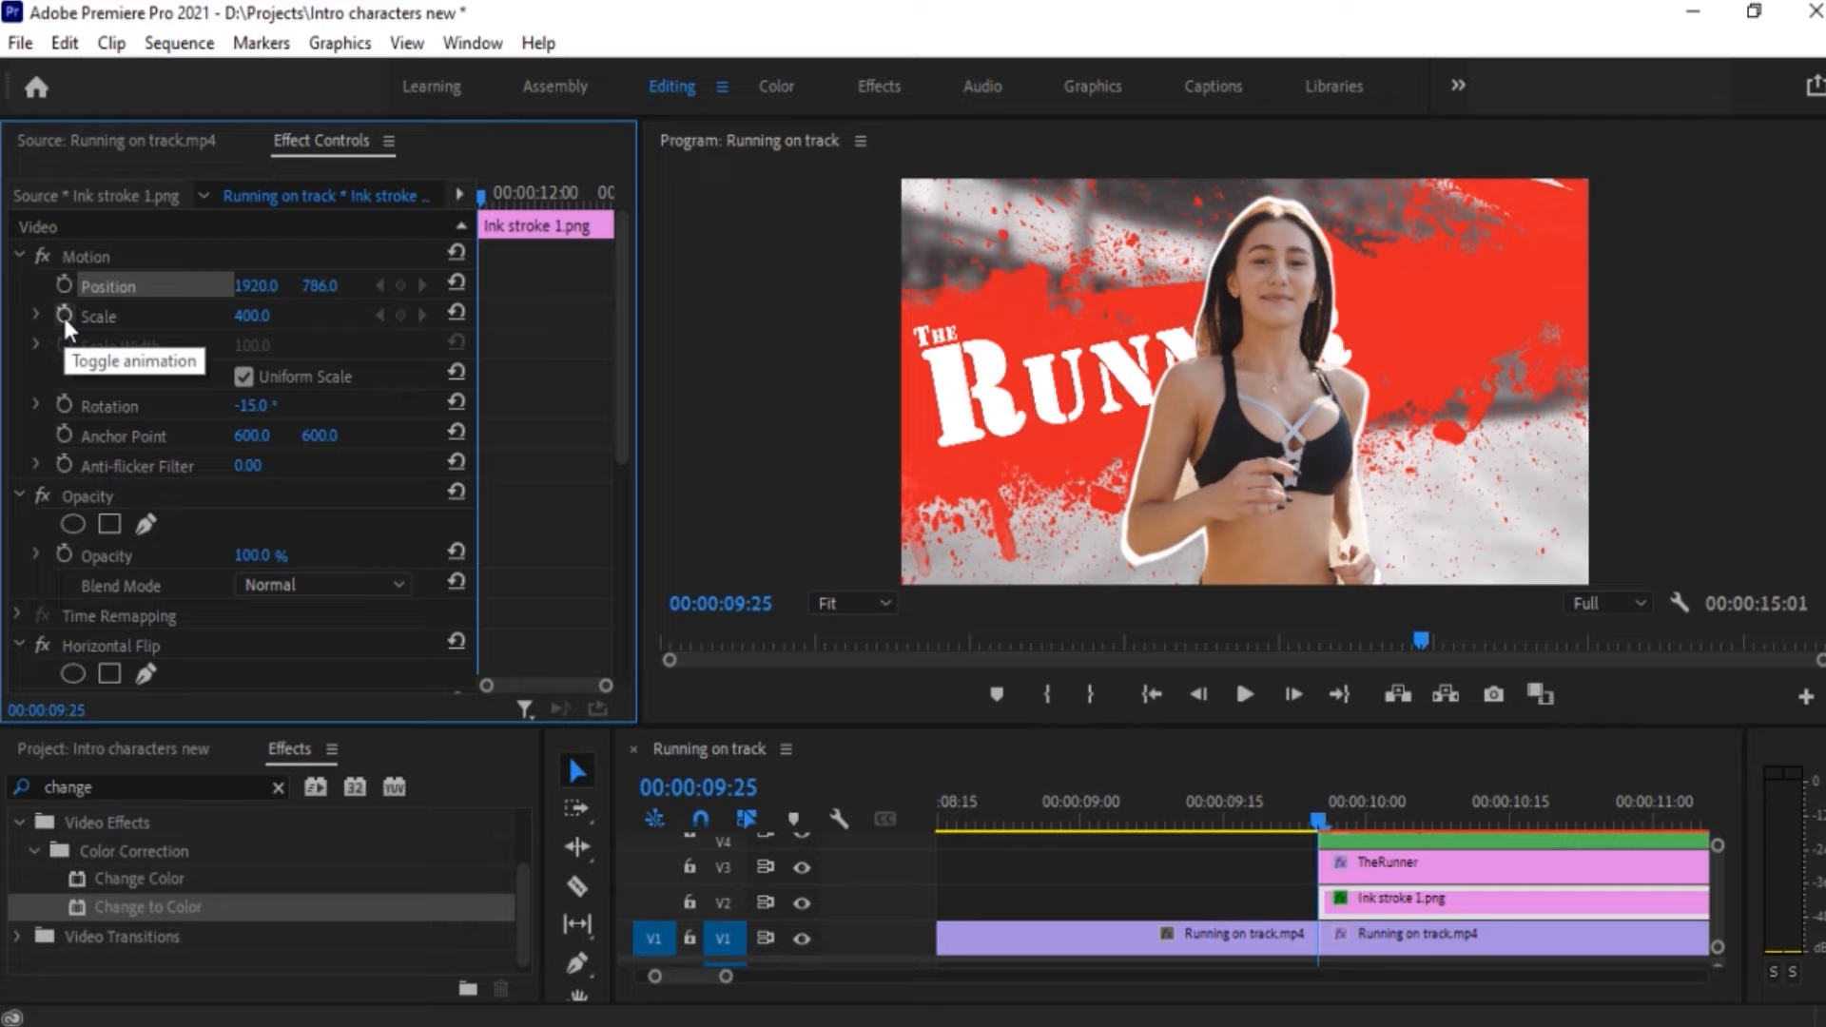
{"action": "left_click", "coordinate": [64, 317]}
{"action": "left_click", "coordinate": [252, 316]}
{"action": "type", "text": "410"}
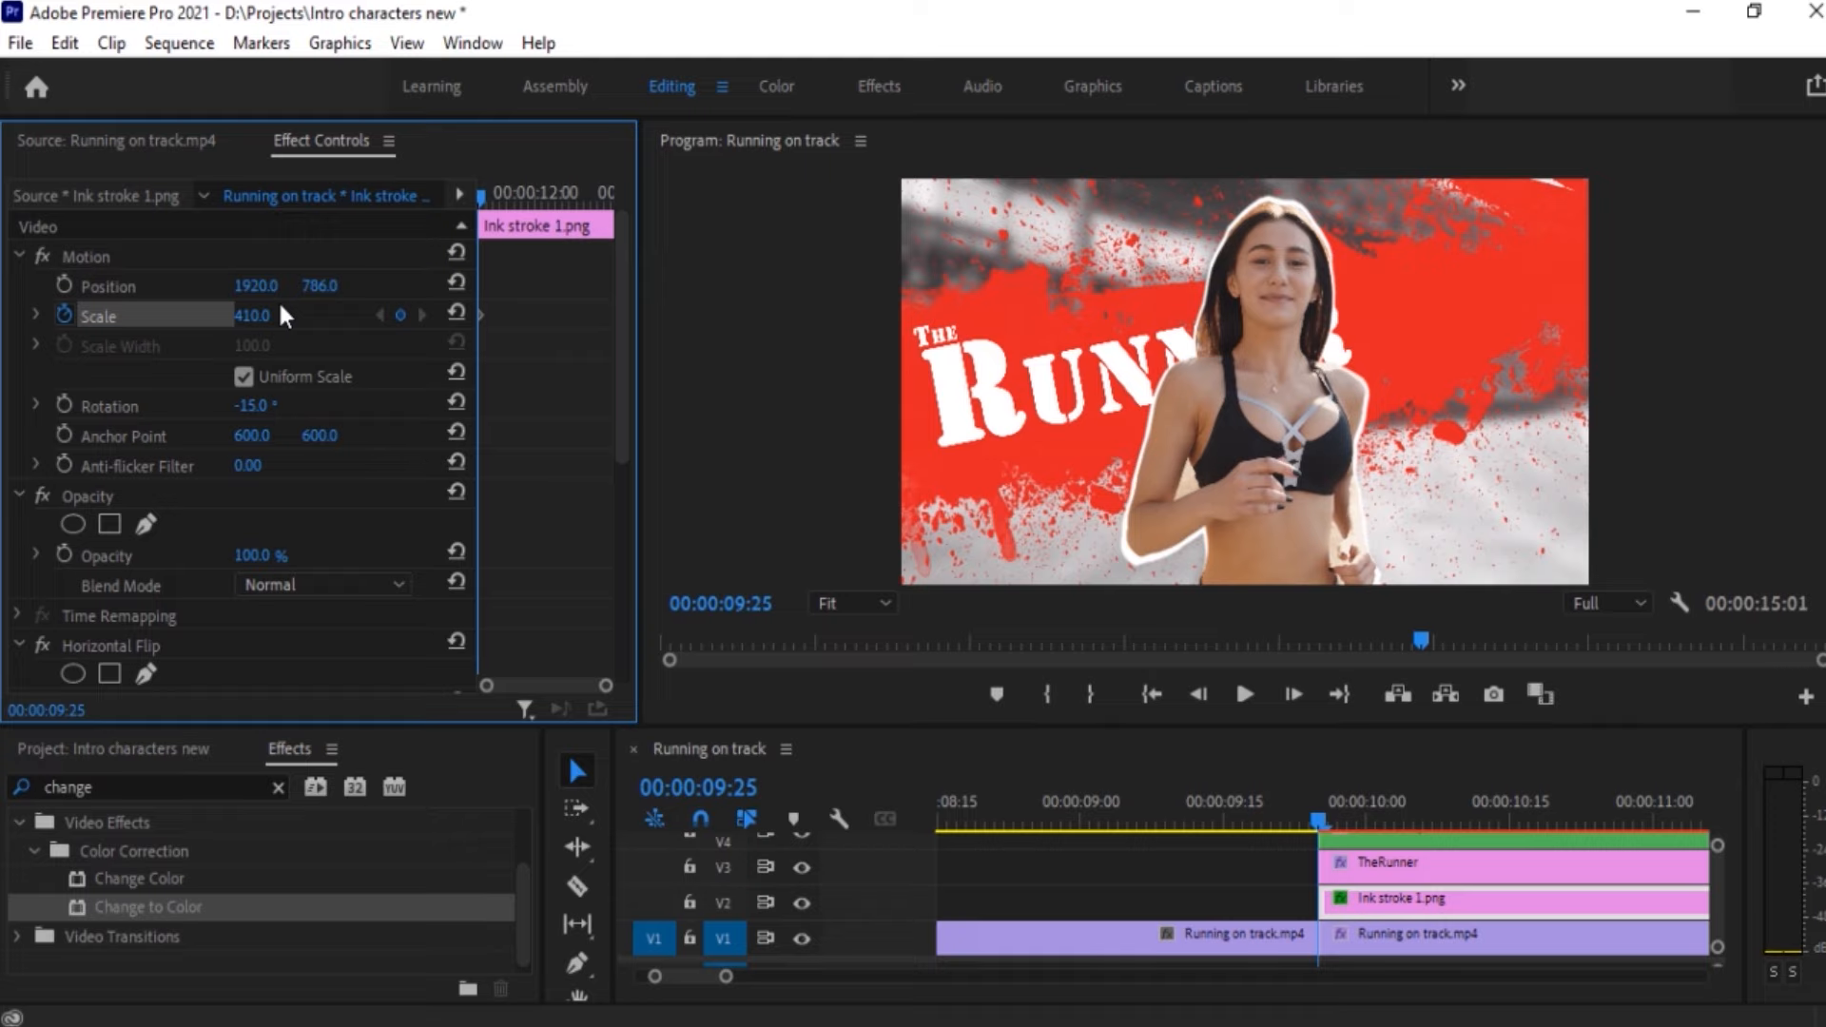
{"action": "left_click", "coordinate": [281, 314]}
{"action": "type", "text": "400"}
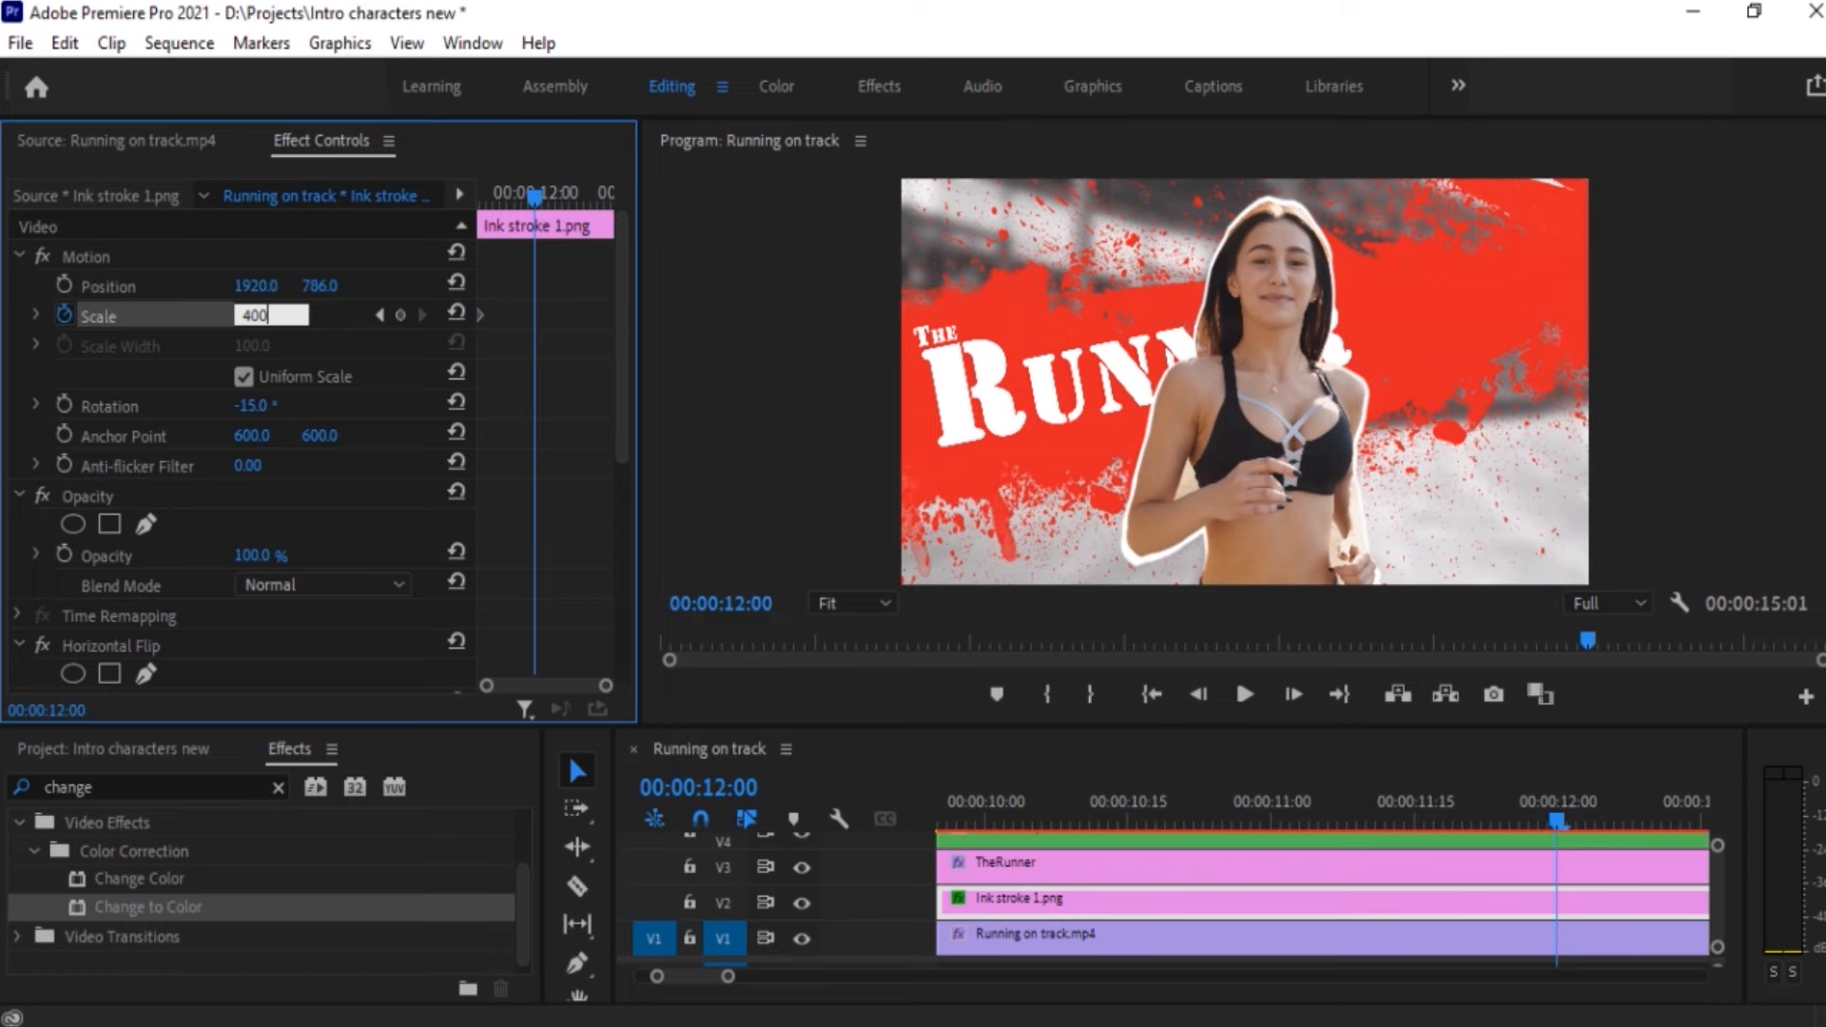
{"action": "key", "text": "Return"}
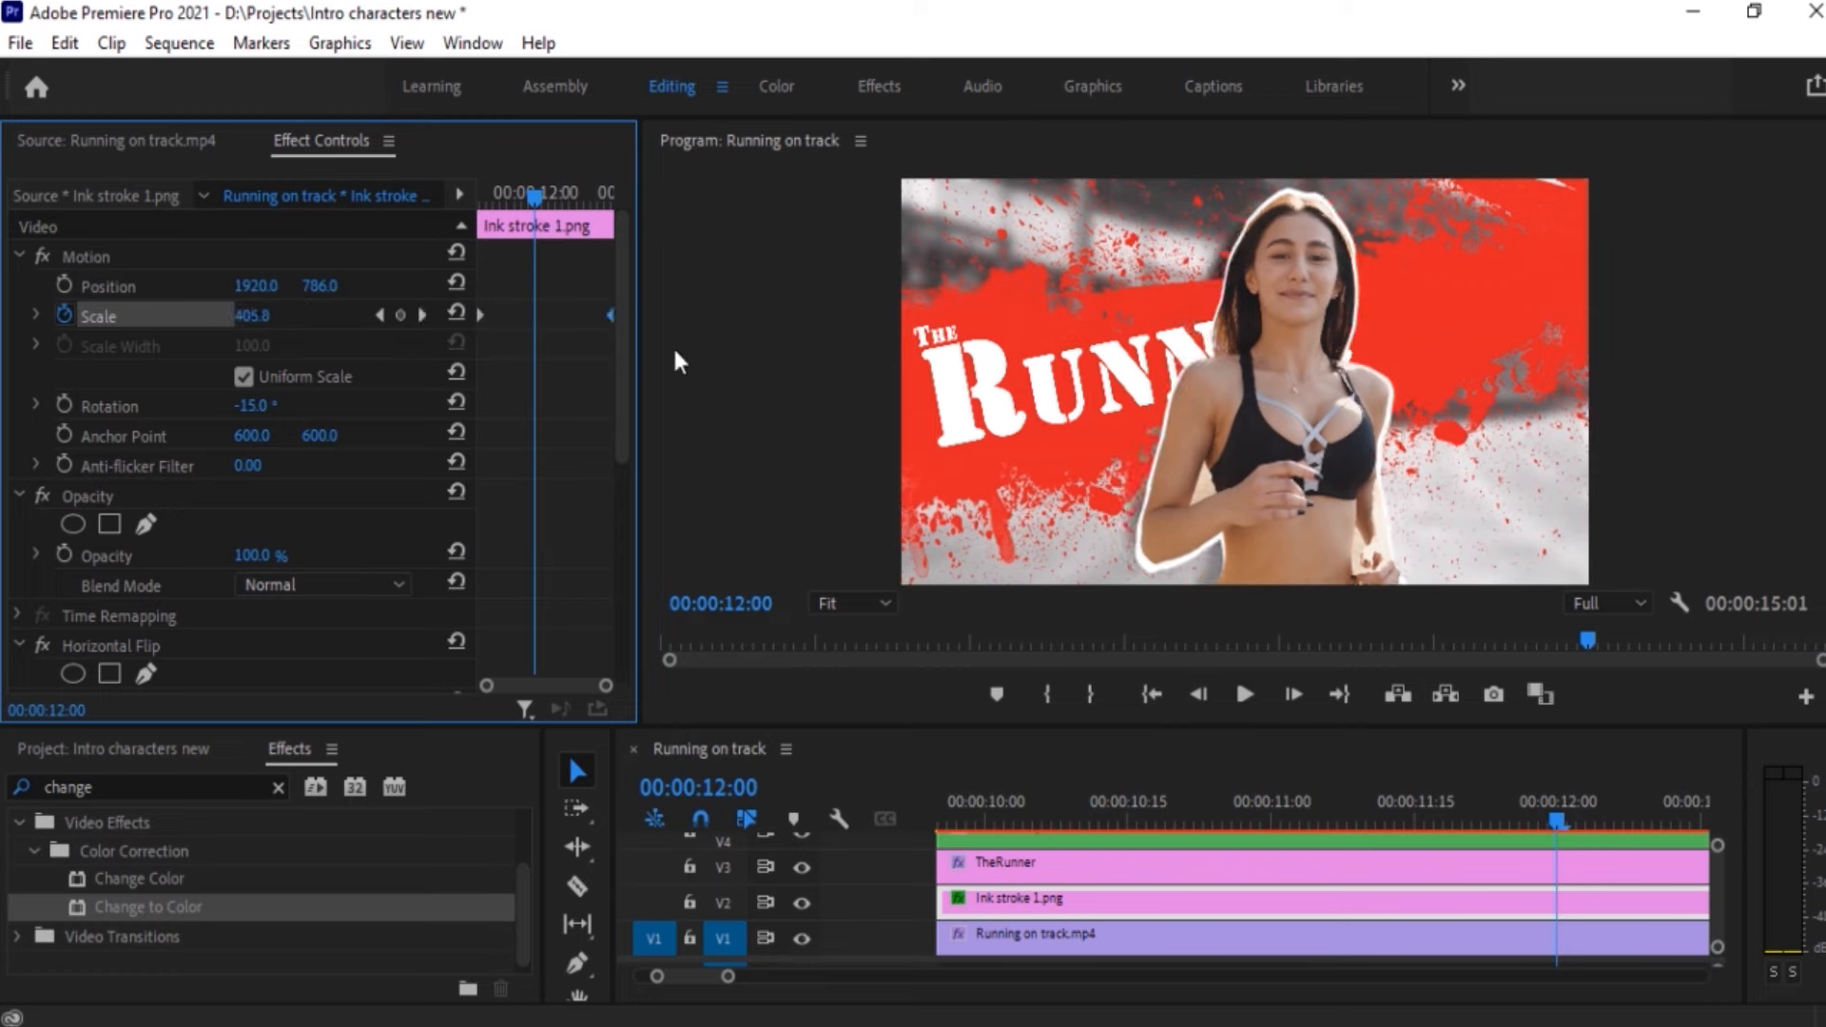
Animate the TheRunner title's Motion Scale starting from 110 at 00:00:09:25 and shift the title text to about 1623.8, 668.2
{"action": "left_click", "coordinate": [1132, 859]}
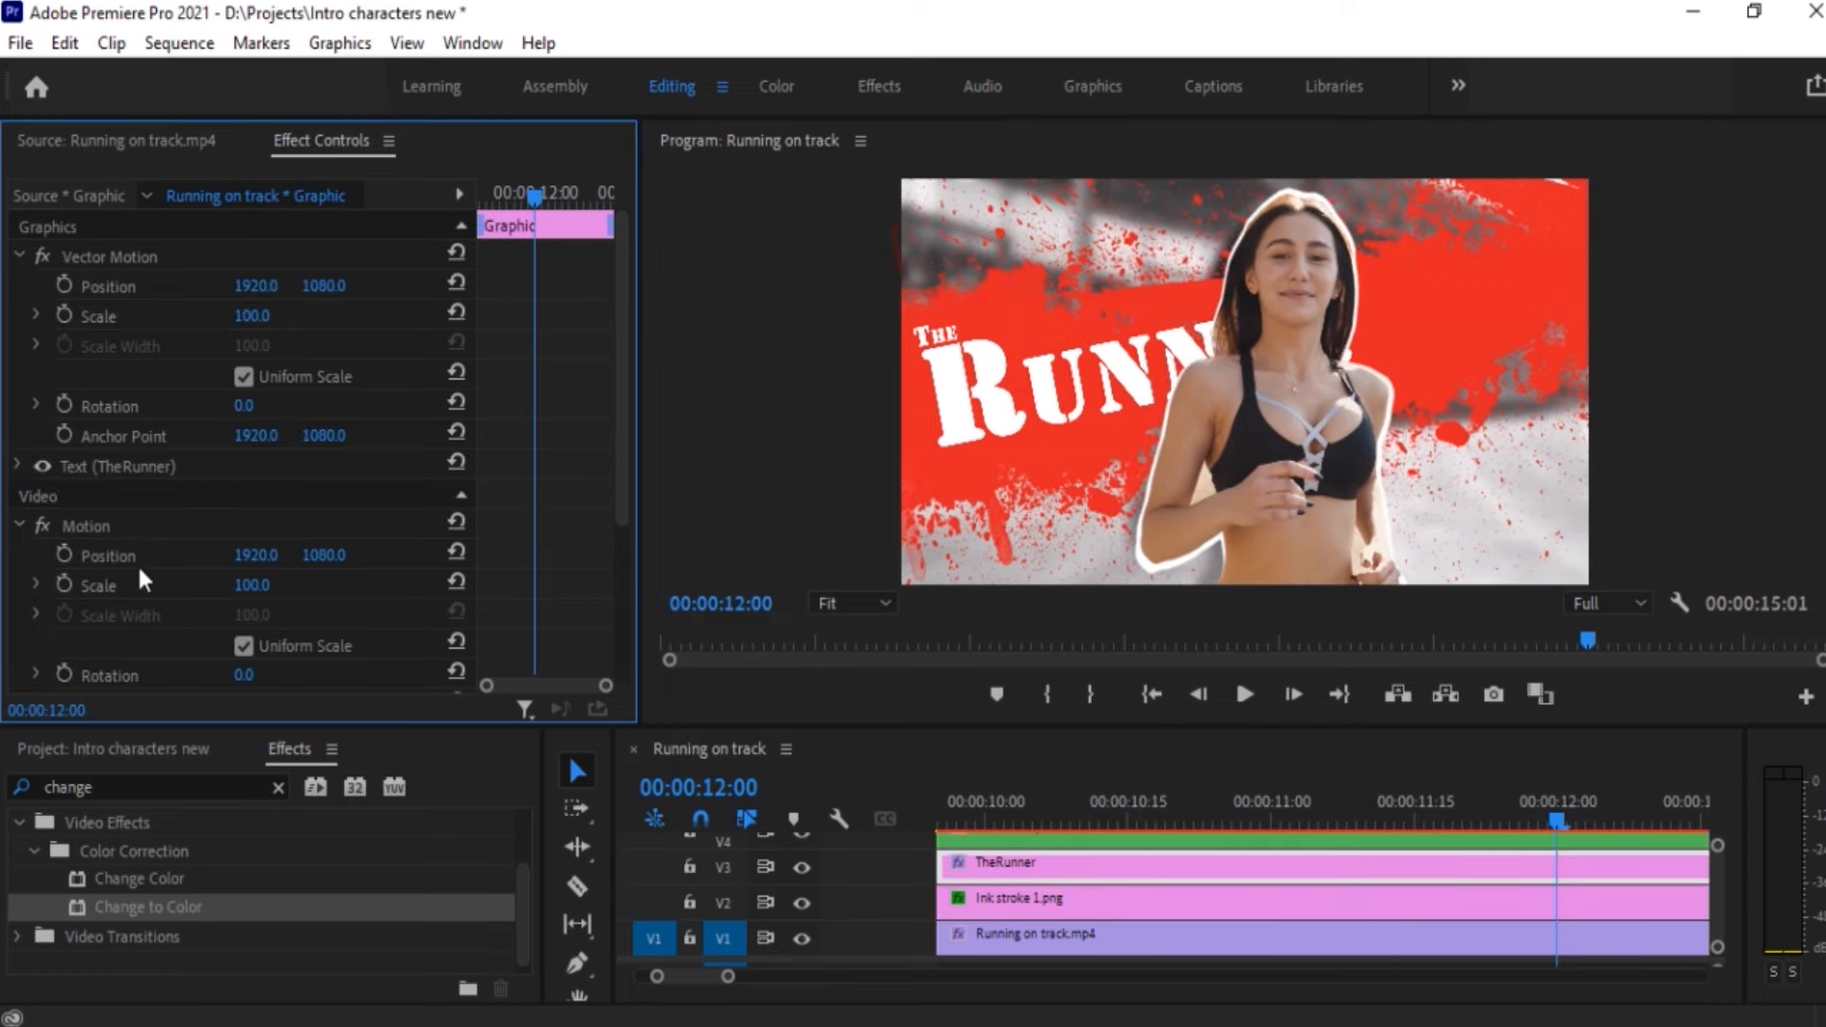
{"action": "key", "text": "Up"}
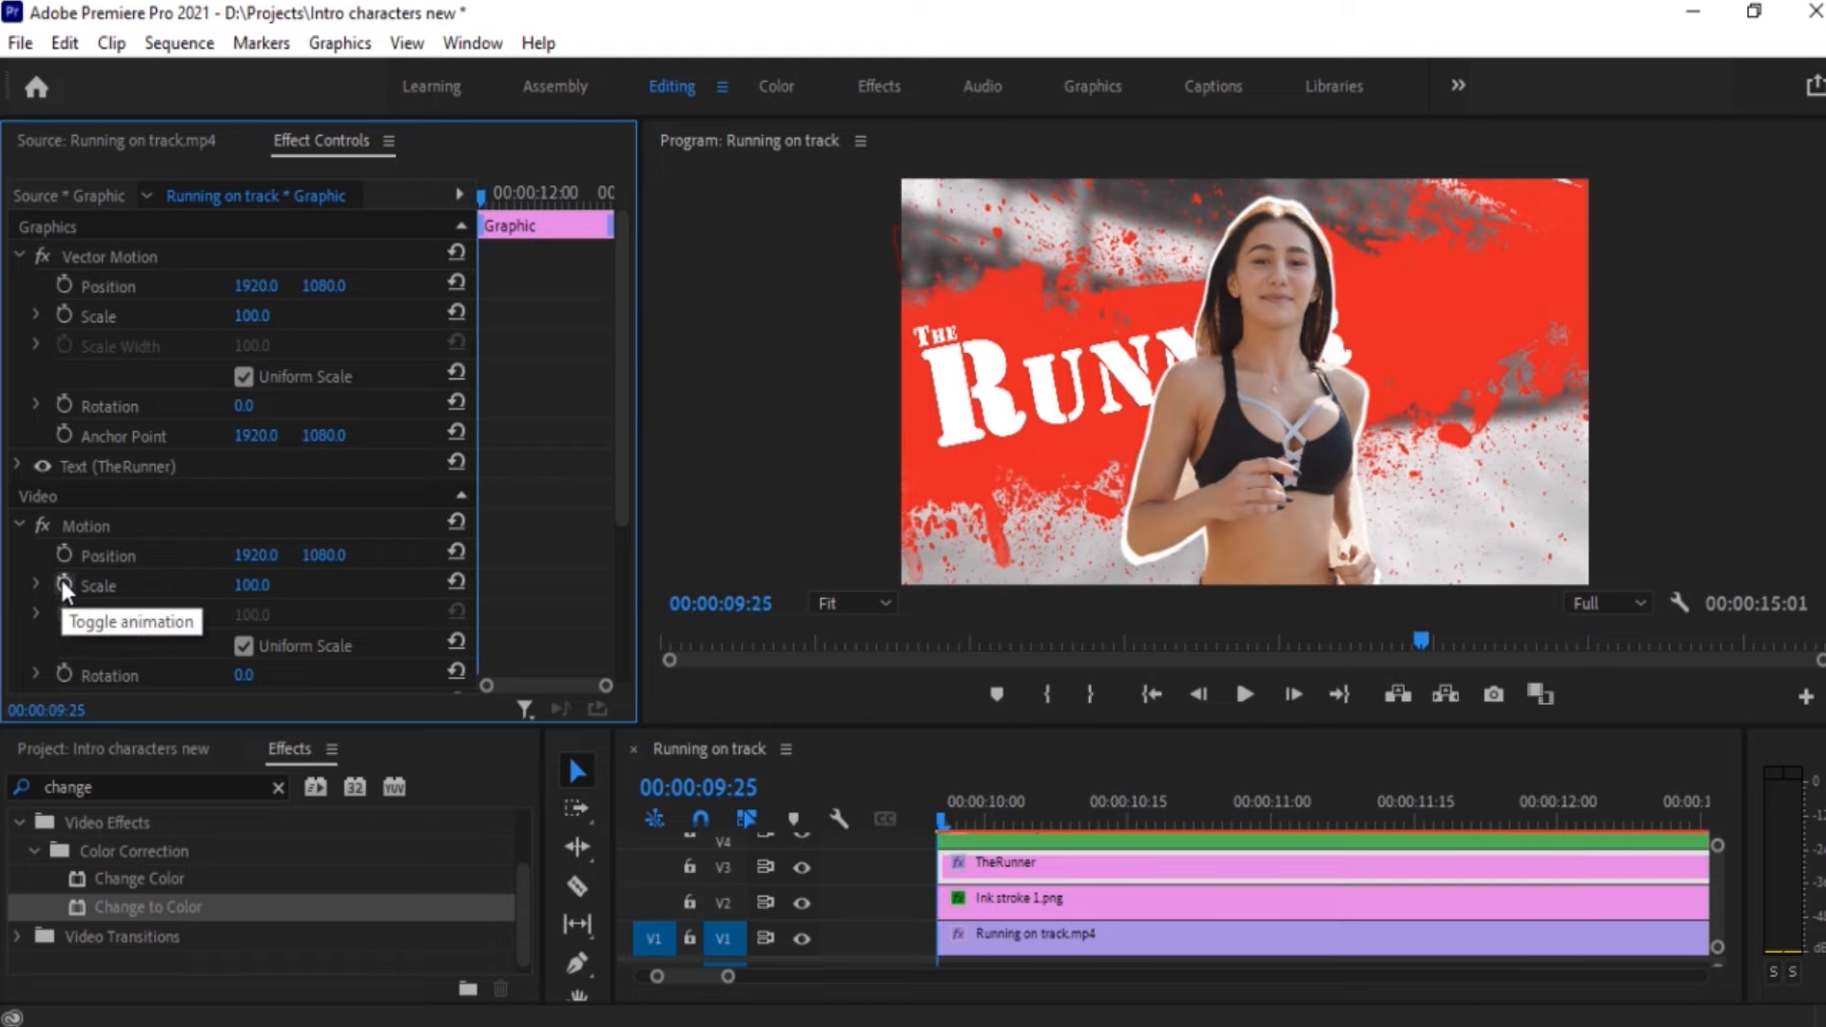
{"action": "left_click", "coordinate": [252, 584]}
{"action": "type", "text": "110"}
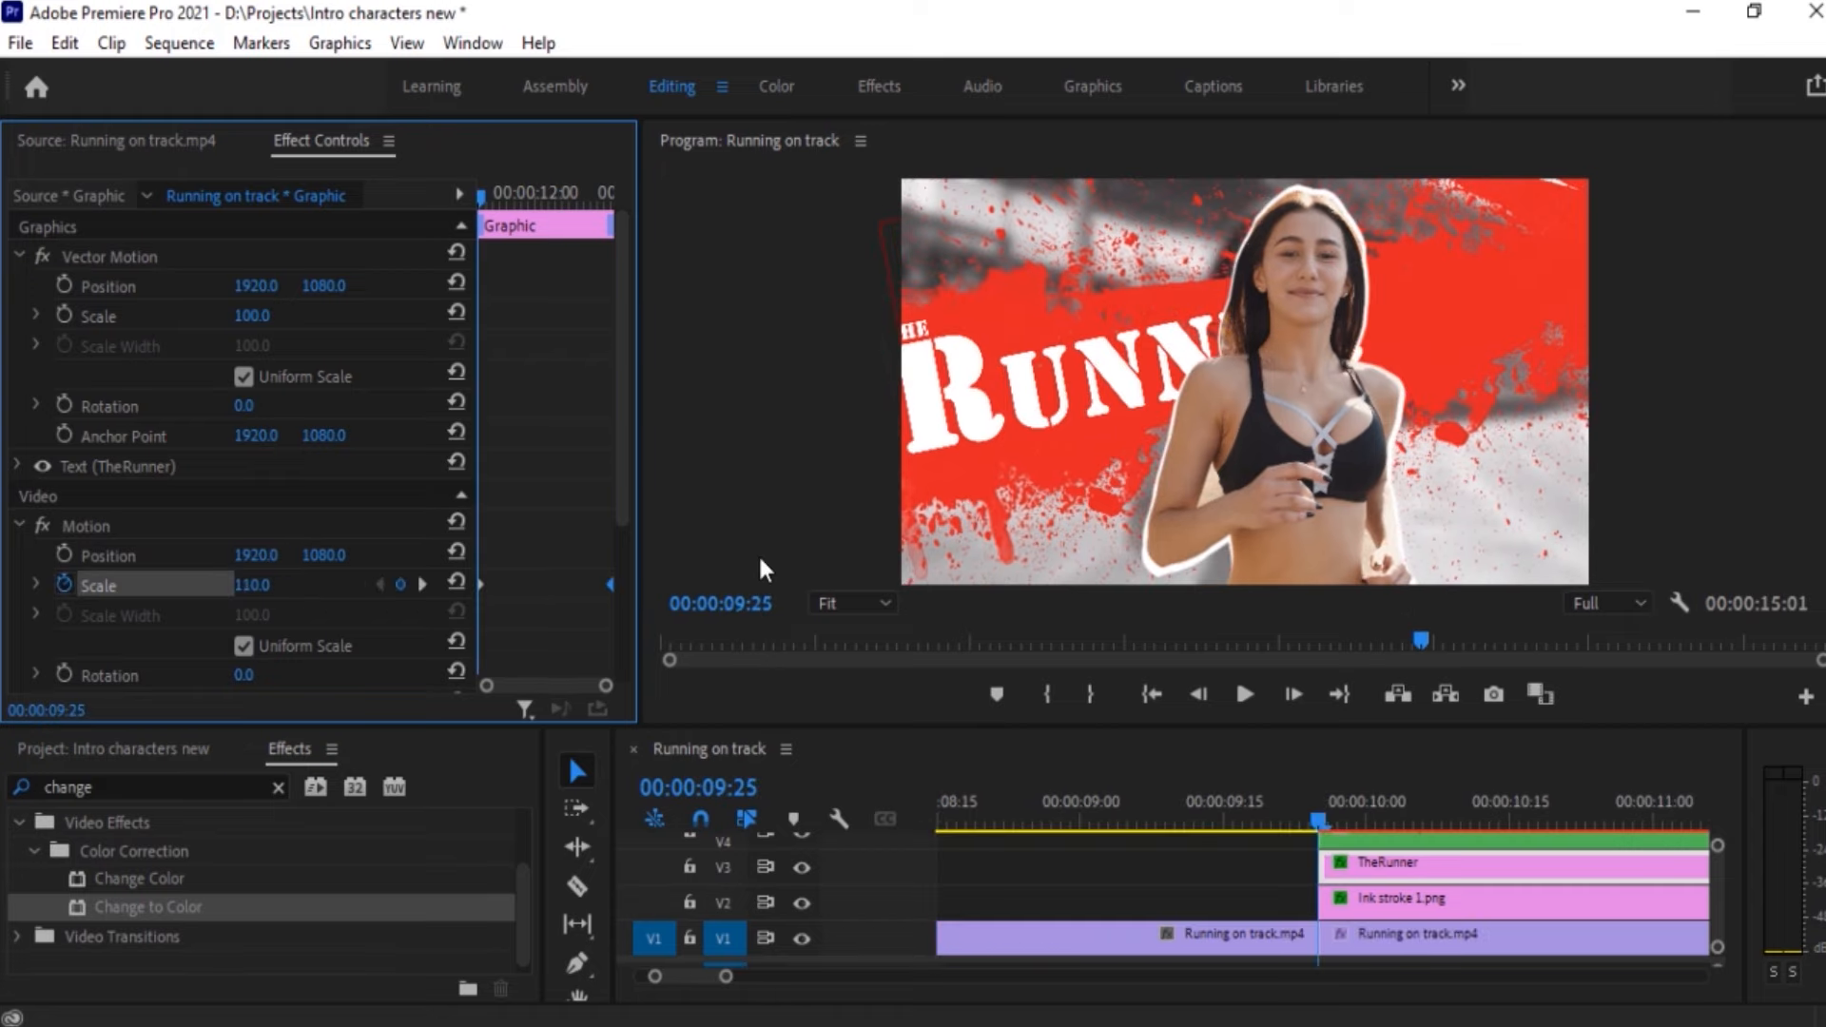
{"action": "left_click", "coordinate": [992, 421]}
{"action": "mouse_move", "coordinate": [995, 422]}
{"action": "left_mouse_down"}
{"action": "mouse_move", "coordinate": [1017, 419]}
{"action": "mouse_move", "coordinate": [966, 442]}
{"action": "mouse_move", "coordinate": [1008, 418]}
{"action": "left_mouse_up"}
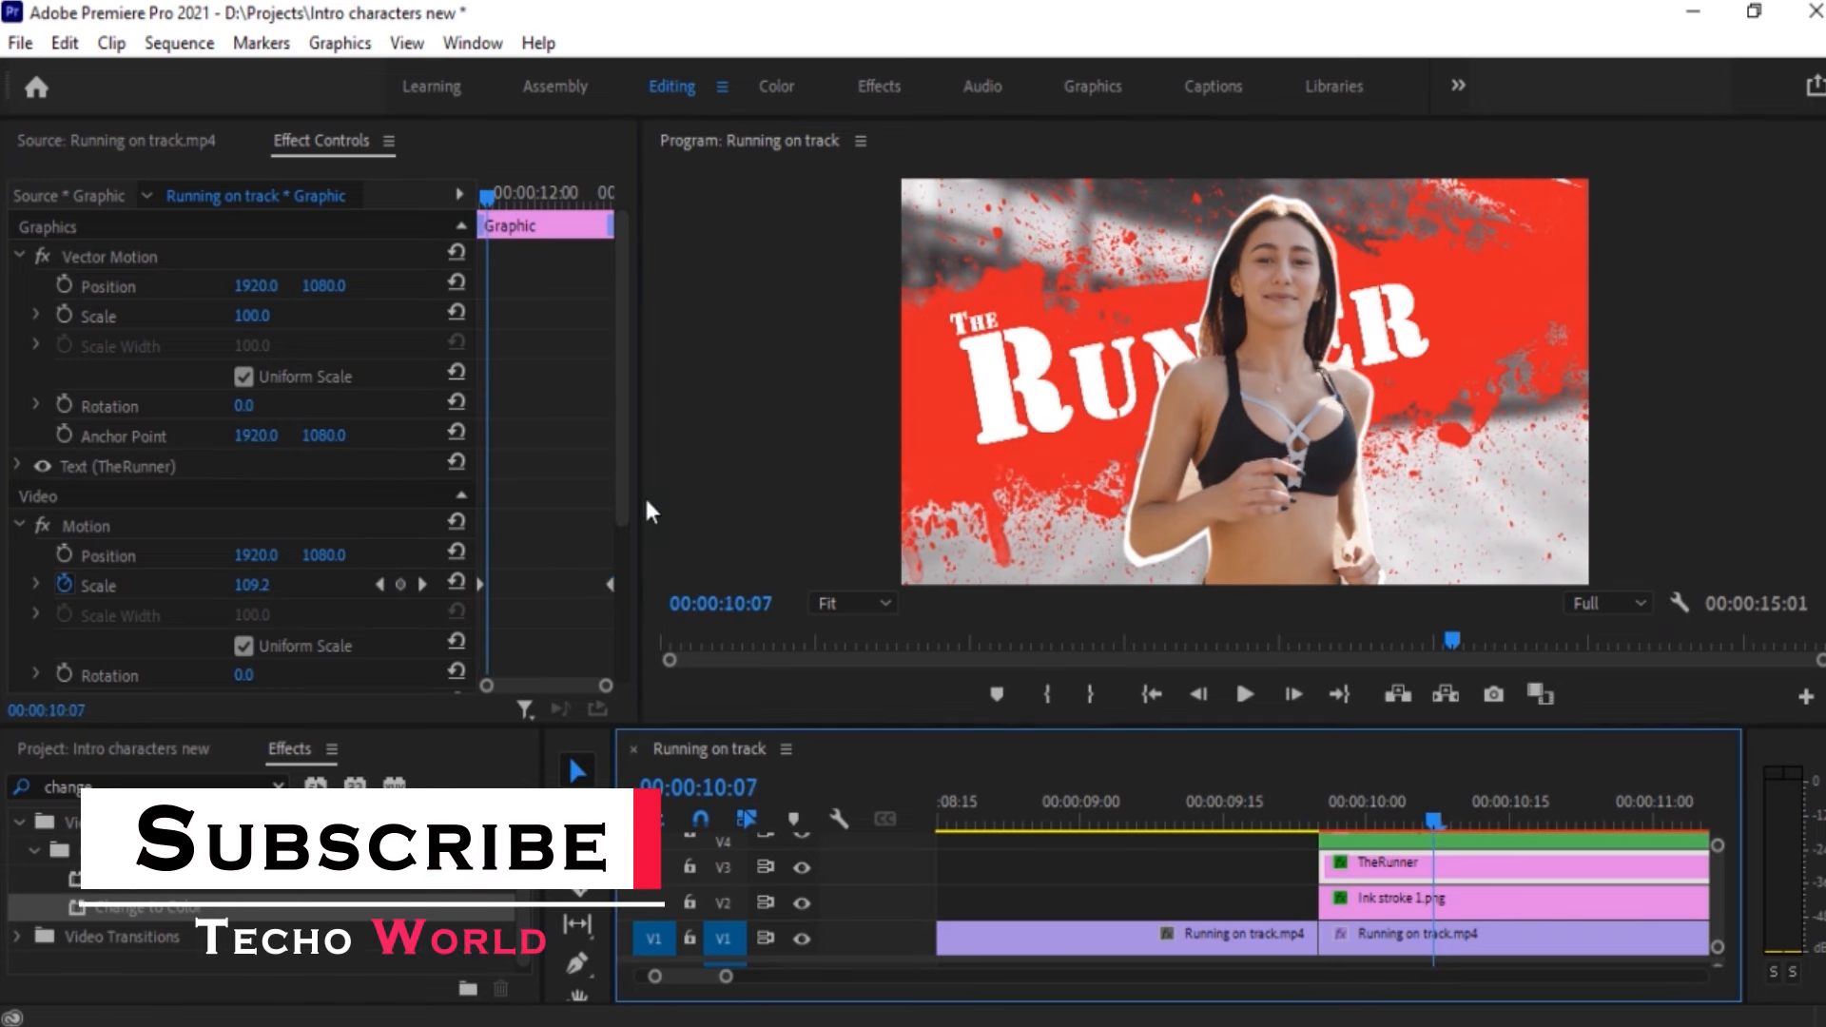
Enable the title text's Shadow with an angle of -90° and a distance of 50
{"action": "scroll", "coordinate": [72, 540], "scroll_direction": "down", "scroll_amount": 5}
{"action": "scroll", "coordinate": [607, 329], "scroll_direction": "up", "scroll_amount": 5}
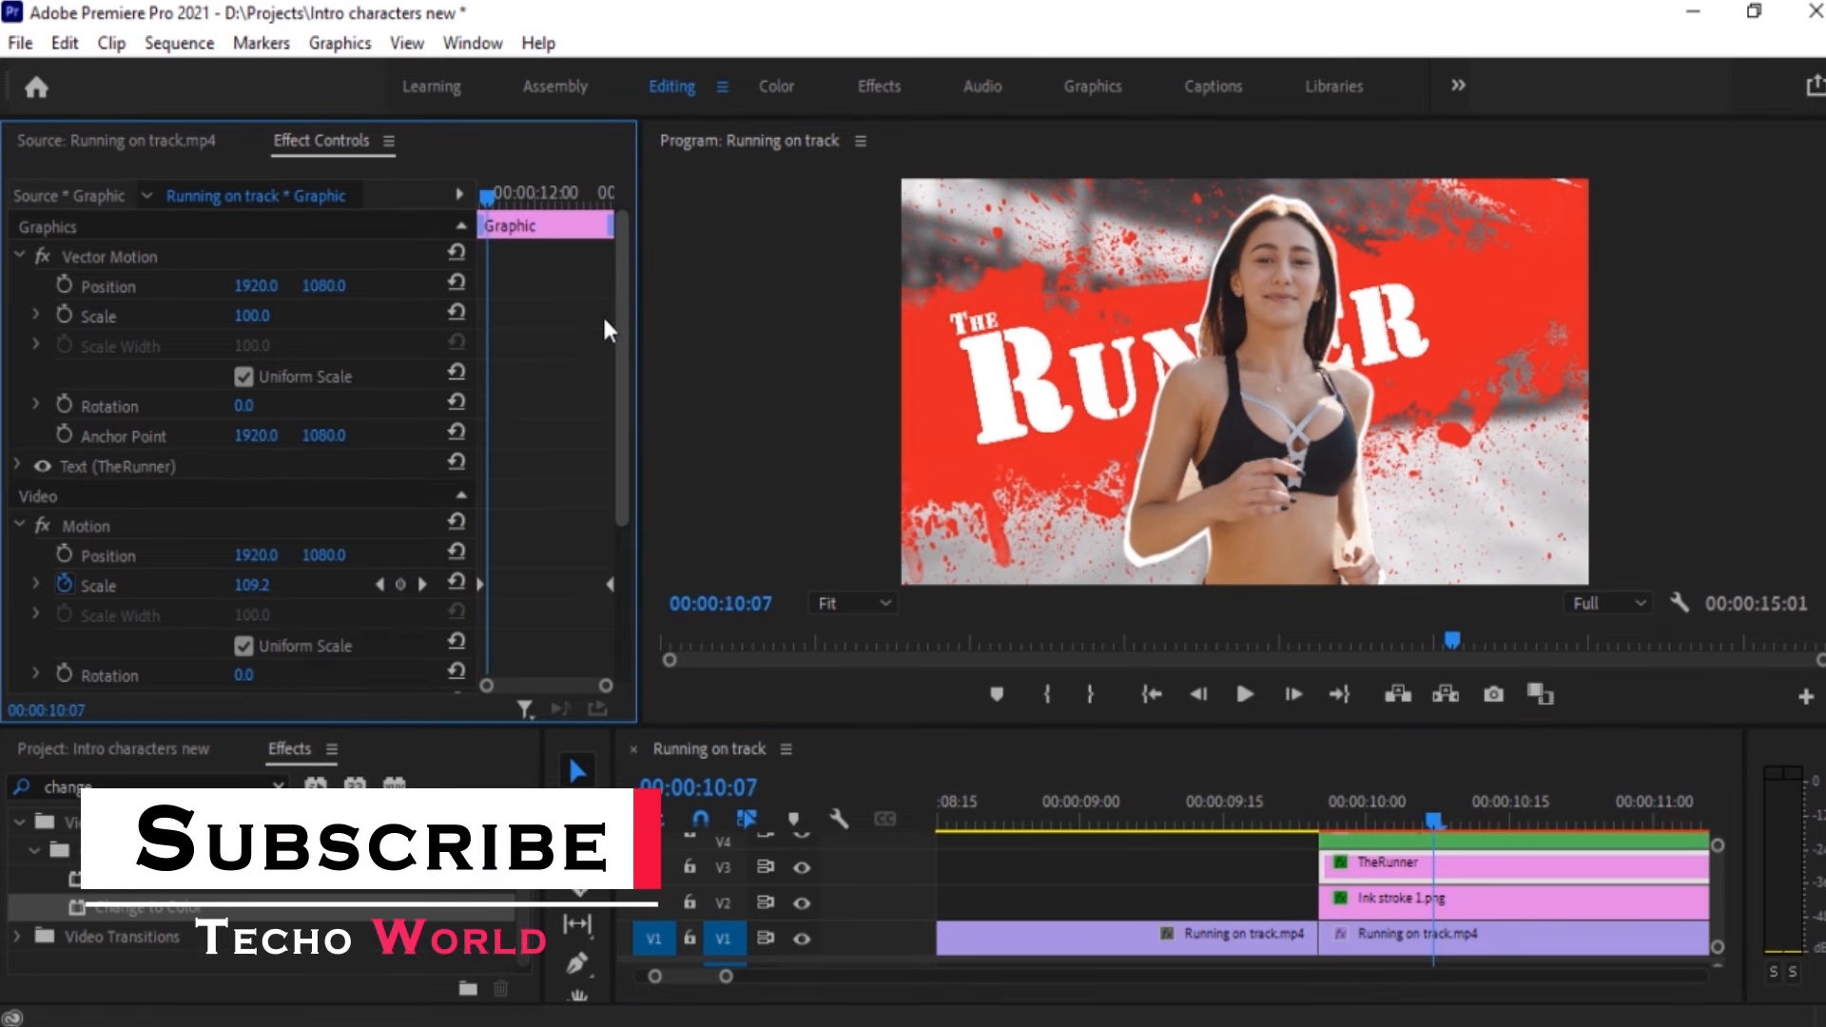
{"action": "left_click", "coordinate": [11, 465]}
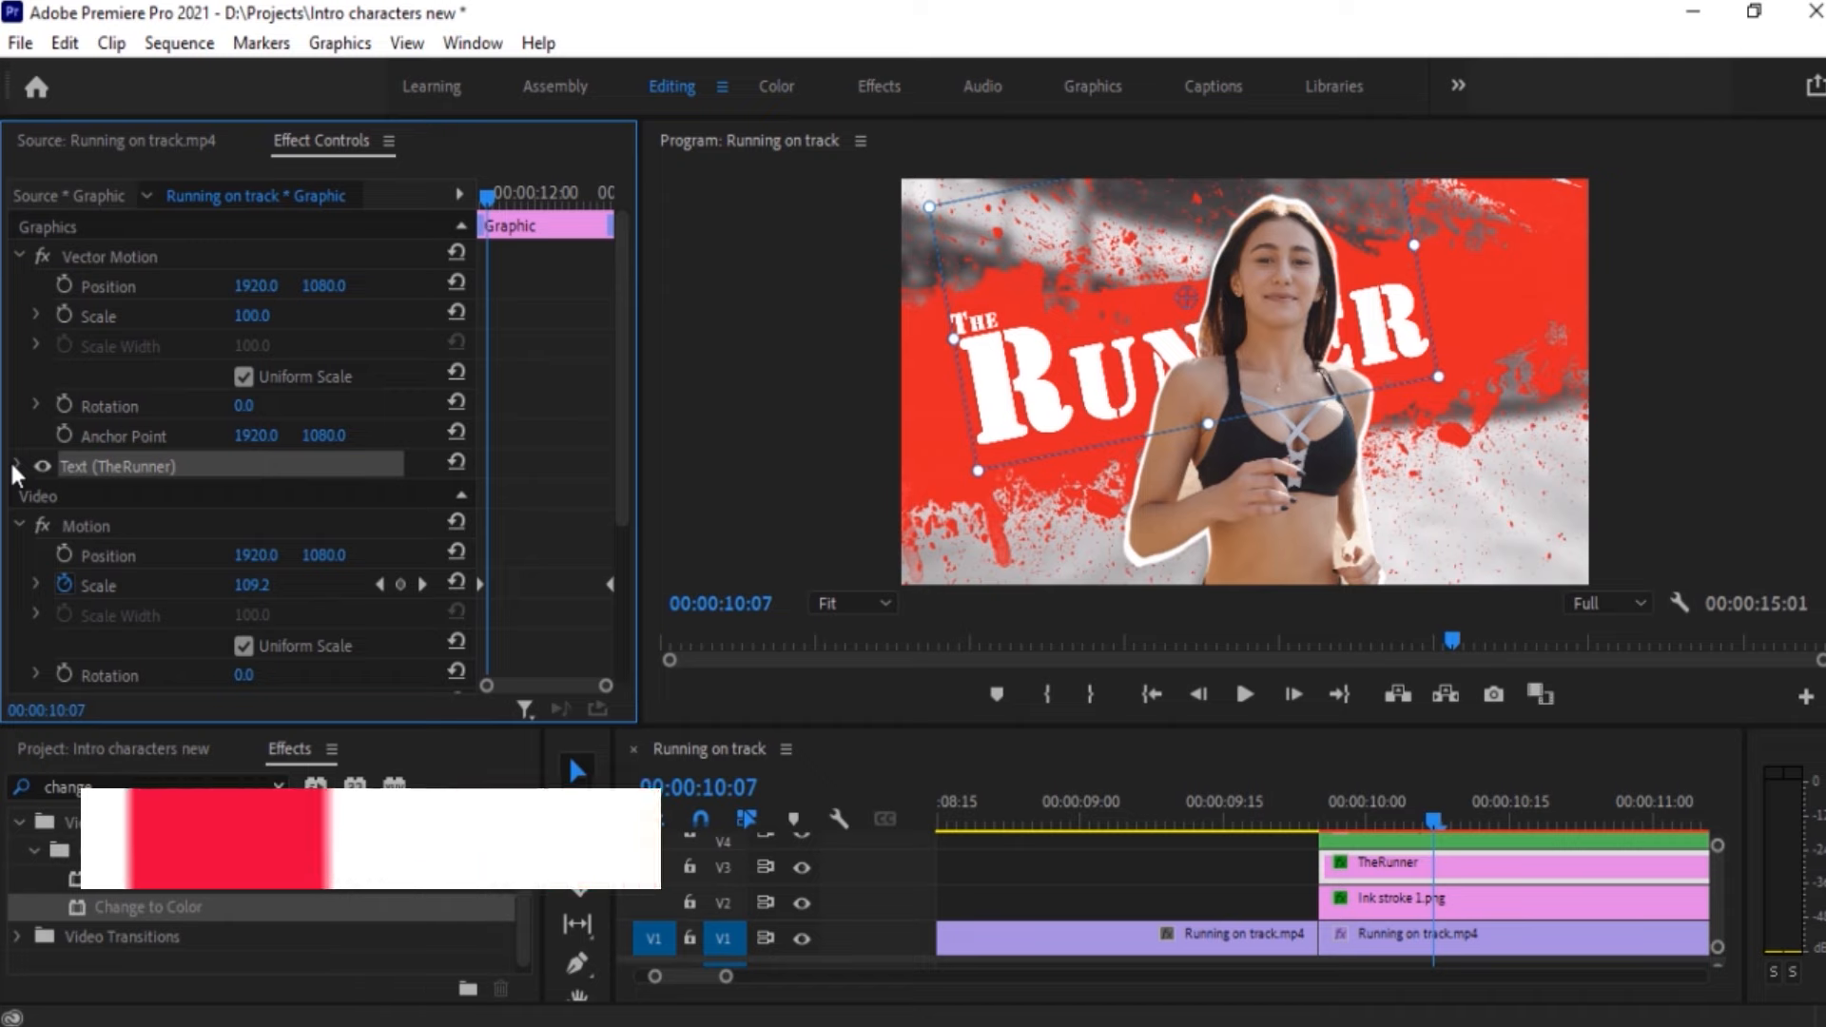
{"action": "left_click", "coordinate": [13, 463]}
{"action": "scroll", "coordinate": [112, 397], "scroll_direction": "down", "scroll_amount": 8}
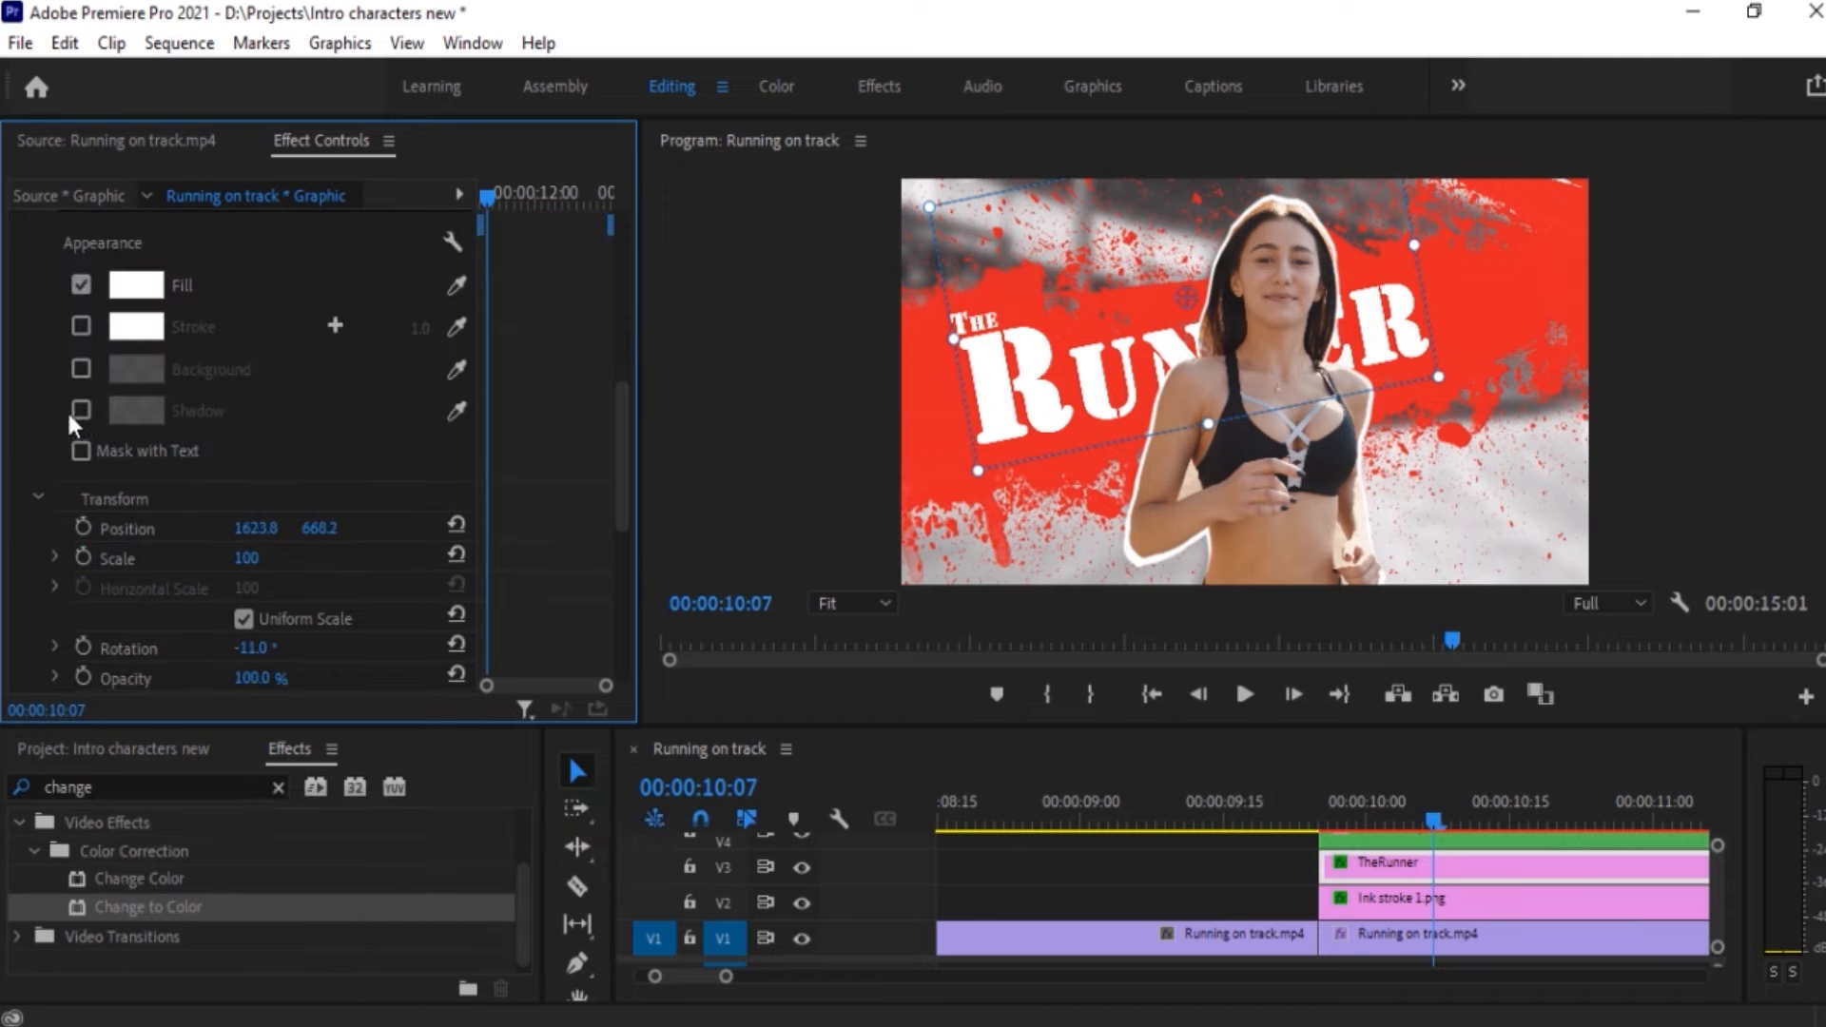
{"action": "left_click", "coordinate": [70, 413]}
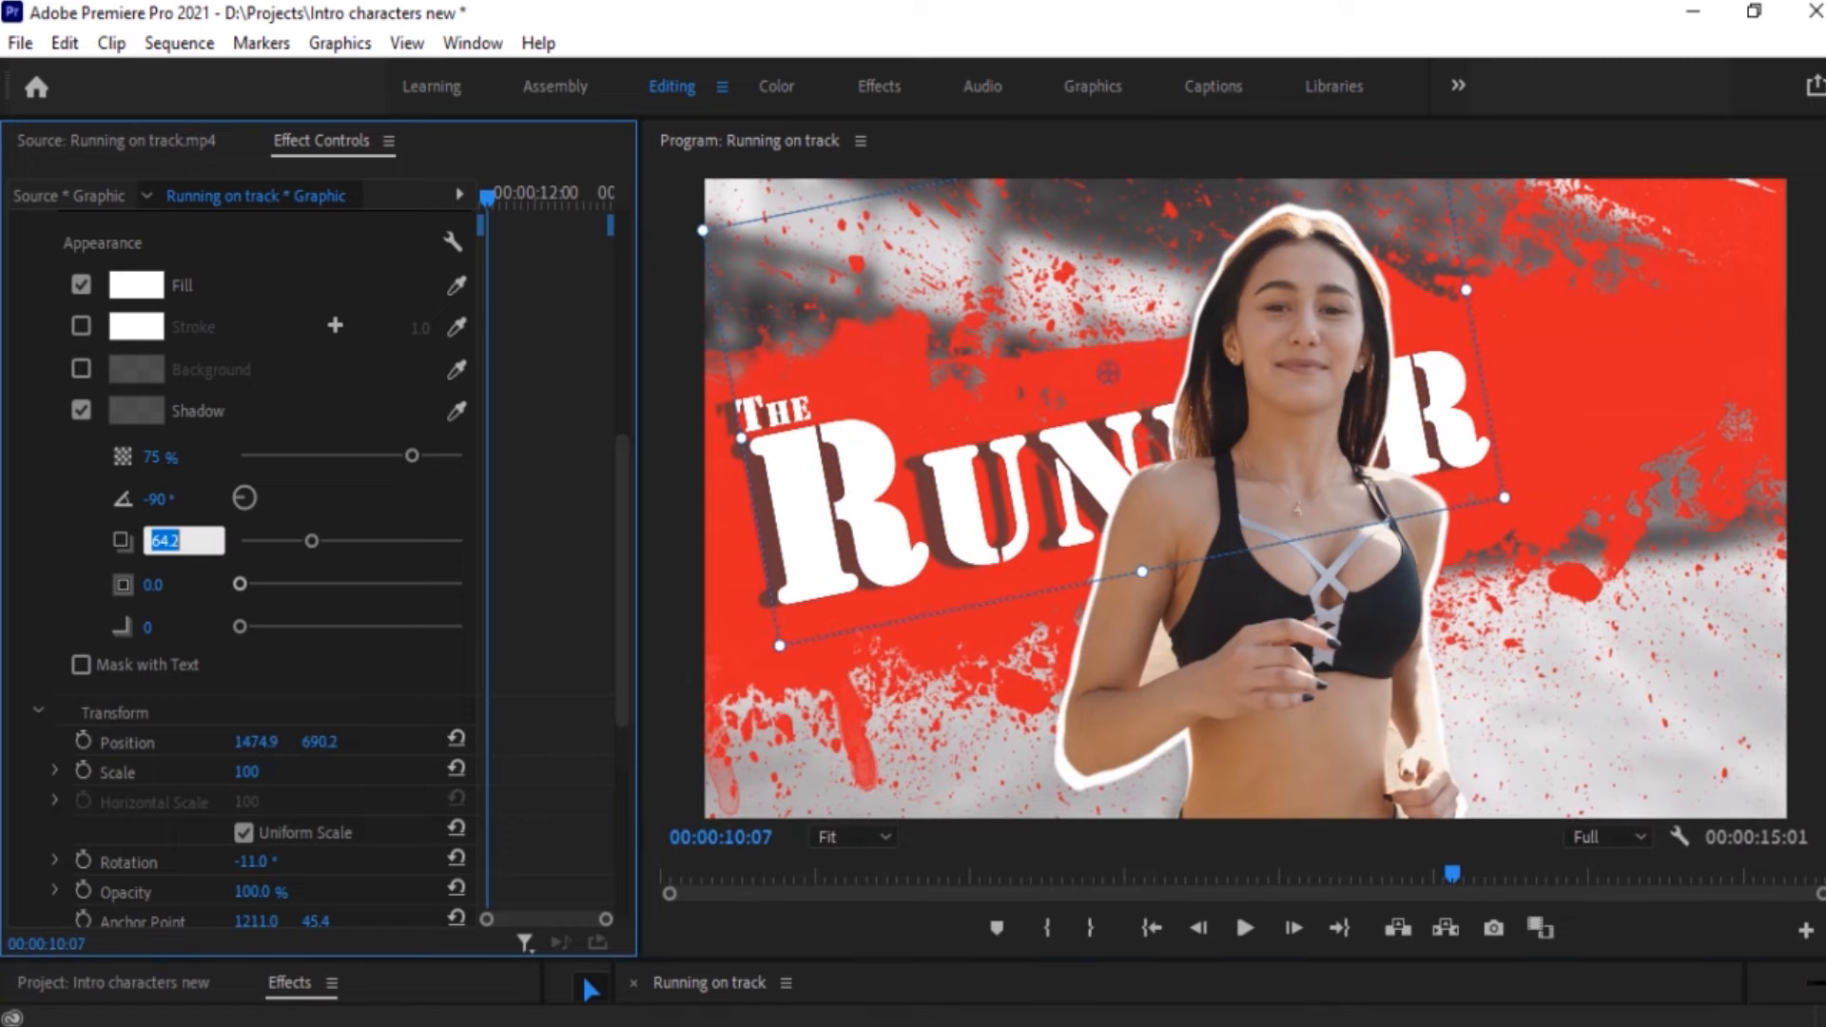
{"action": "type", "text": "50"}
{"action": "key", "text": "Return"}
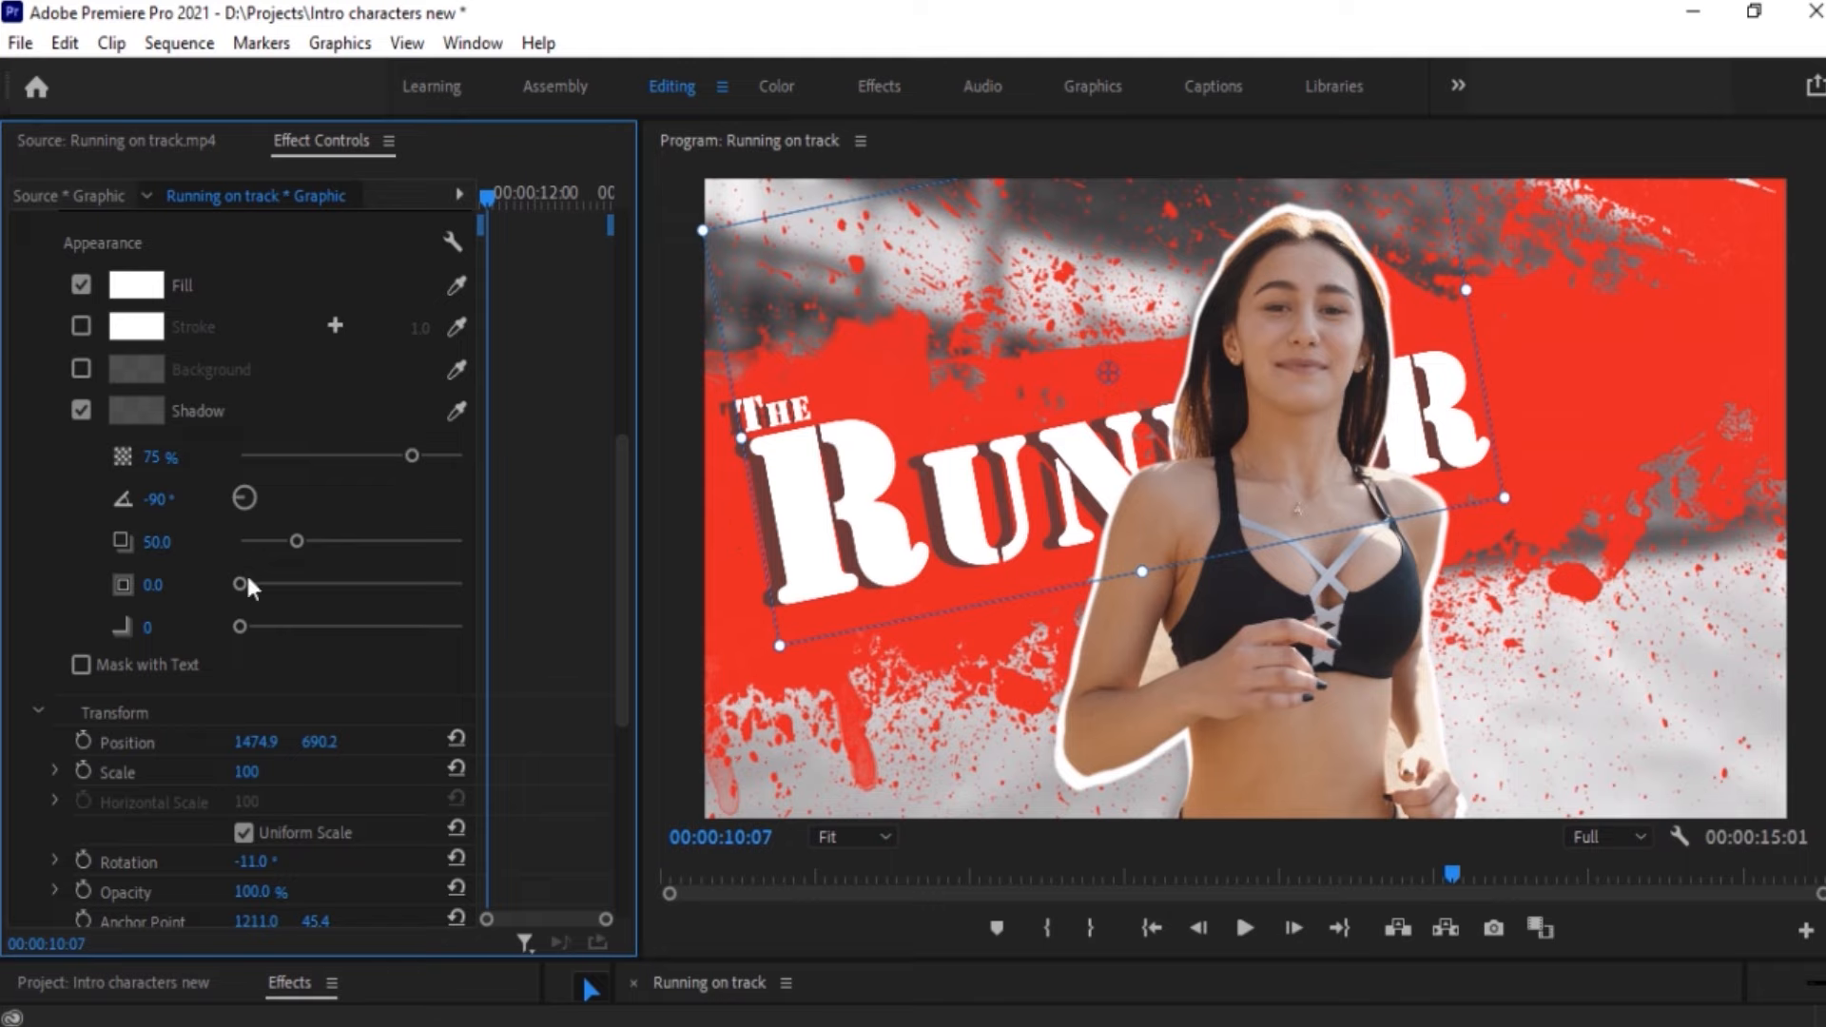
Set the title shadow's size to 5 and keep its blur at 0
{"action": "left_click_drag", "start_coordinate": [246, 578], "coordinate": [327, 580]}
{"action": "left_click", "coordinate": [157, 584]}
{"action": "type", "text": "5"}
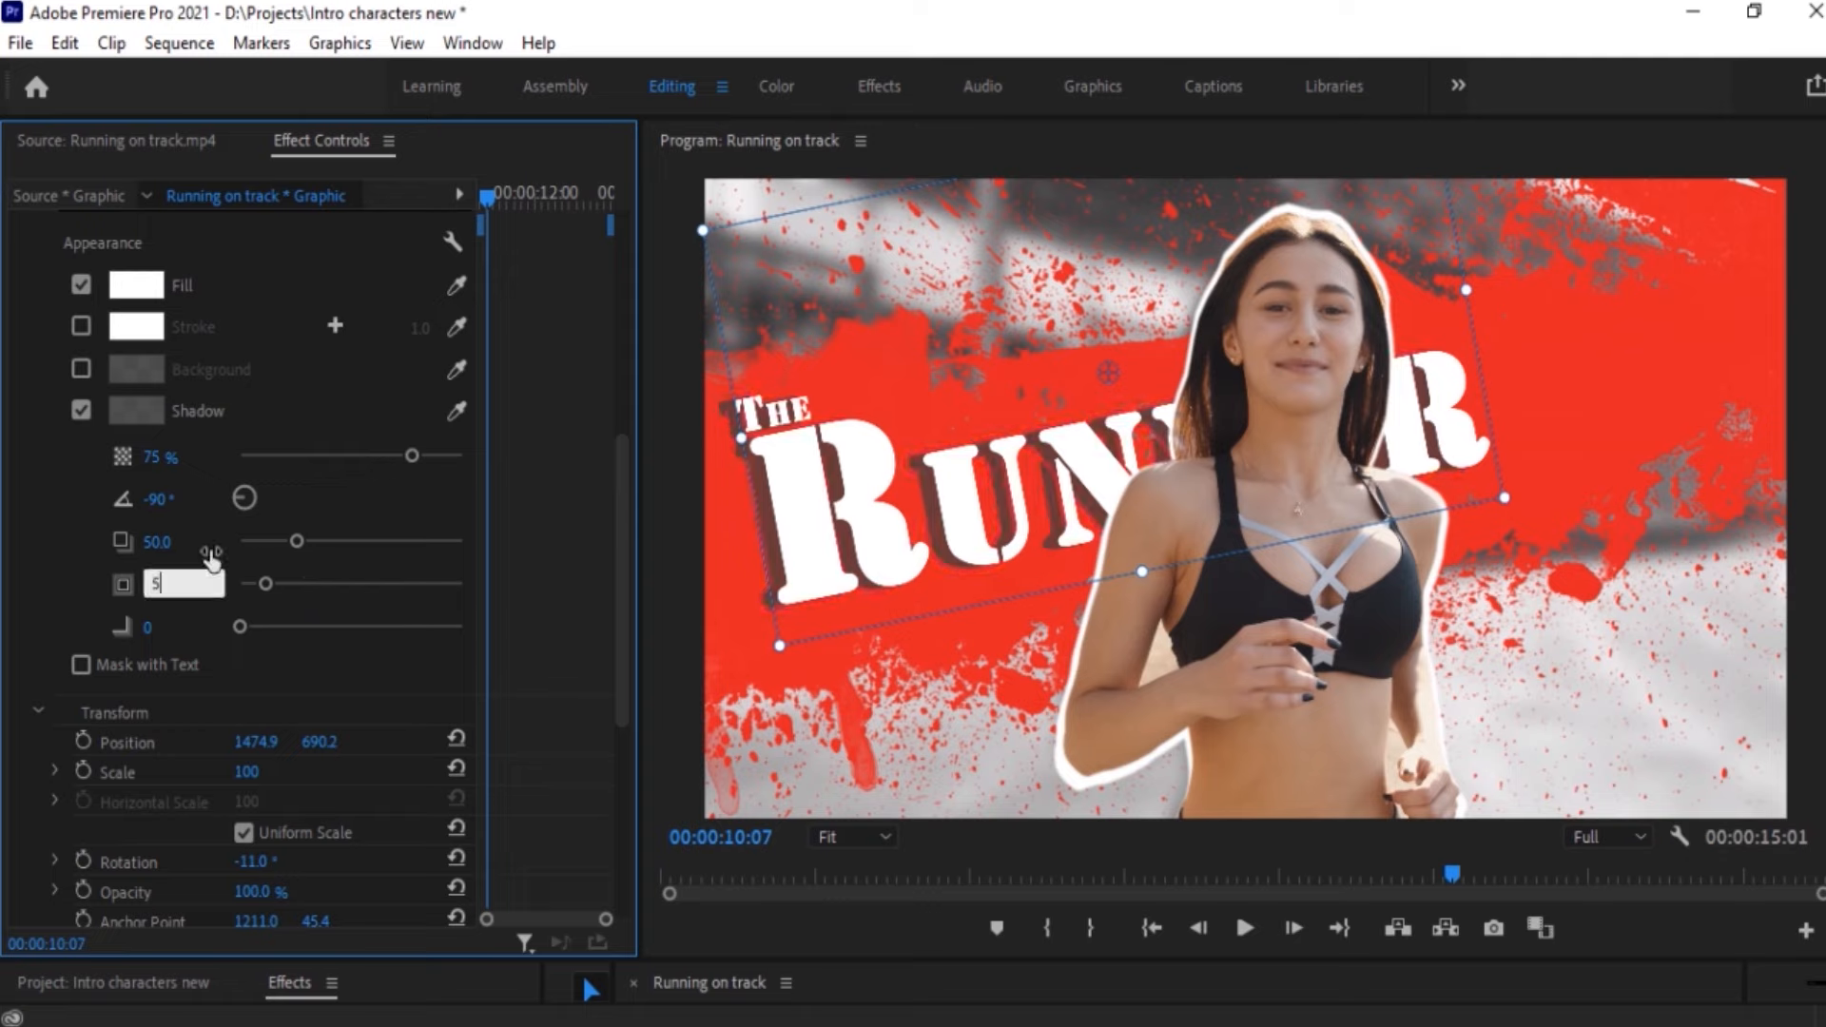
{"action": "key", "text": "Return"}
{"action": "left_click_drag", "start_coordinate": [237, 625], "coordinate": [451, 620]}
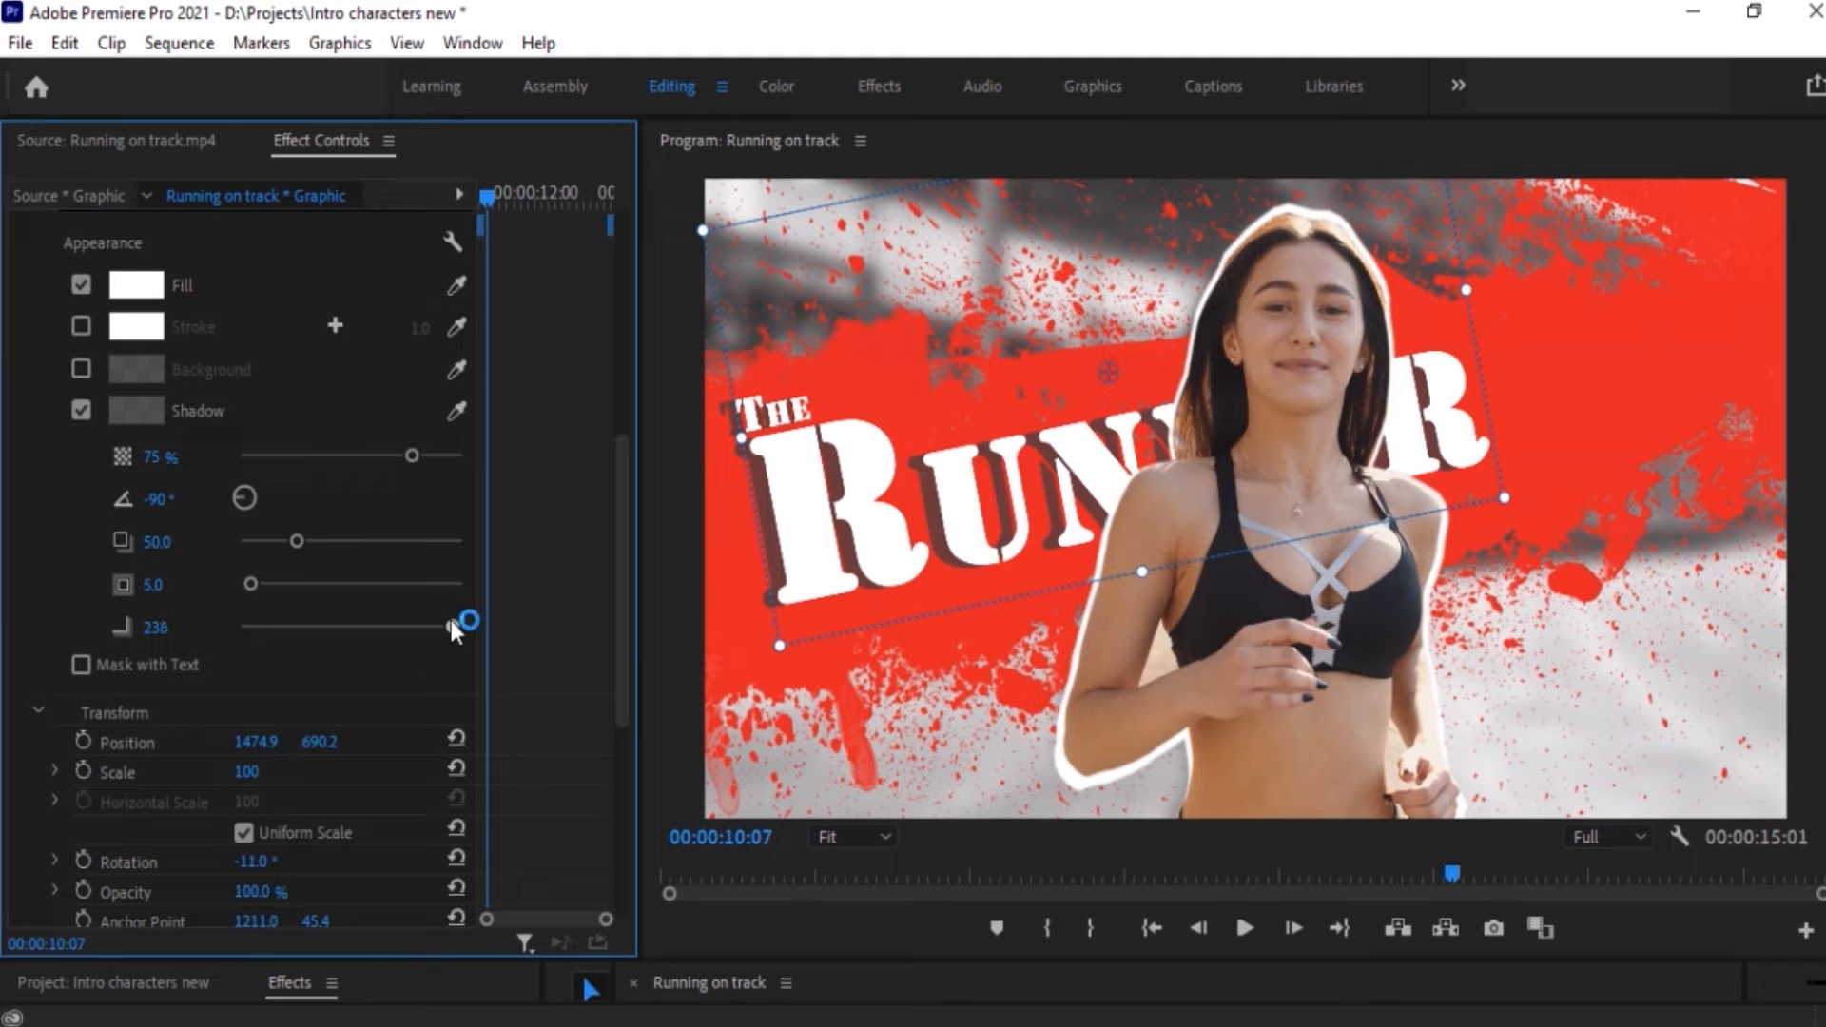
{"action": "left_click_drag", "start_coordinate": [451, 620], "coordinate": [214, 596]}
Nest the Nested Sequence 05, TheRunner, Ink stroke 1.png and second Running on track.mp4 clips into one sequence
{"action": "left_click_drag", "start_coordinate": [1458, 958], "coordinate": [1428, 681]}
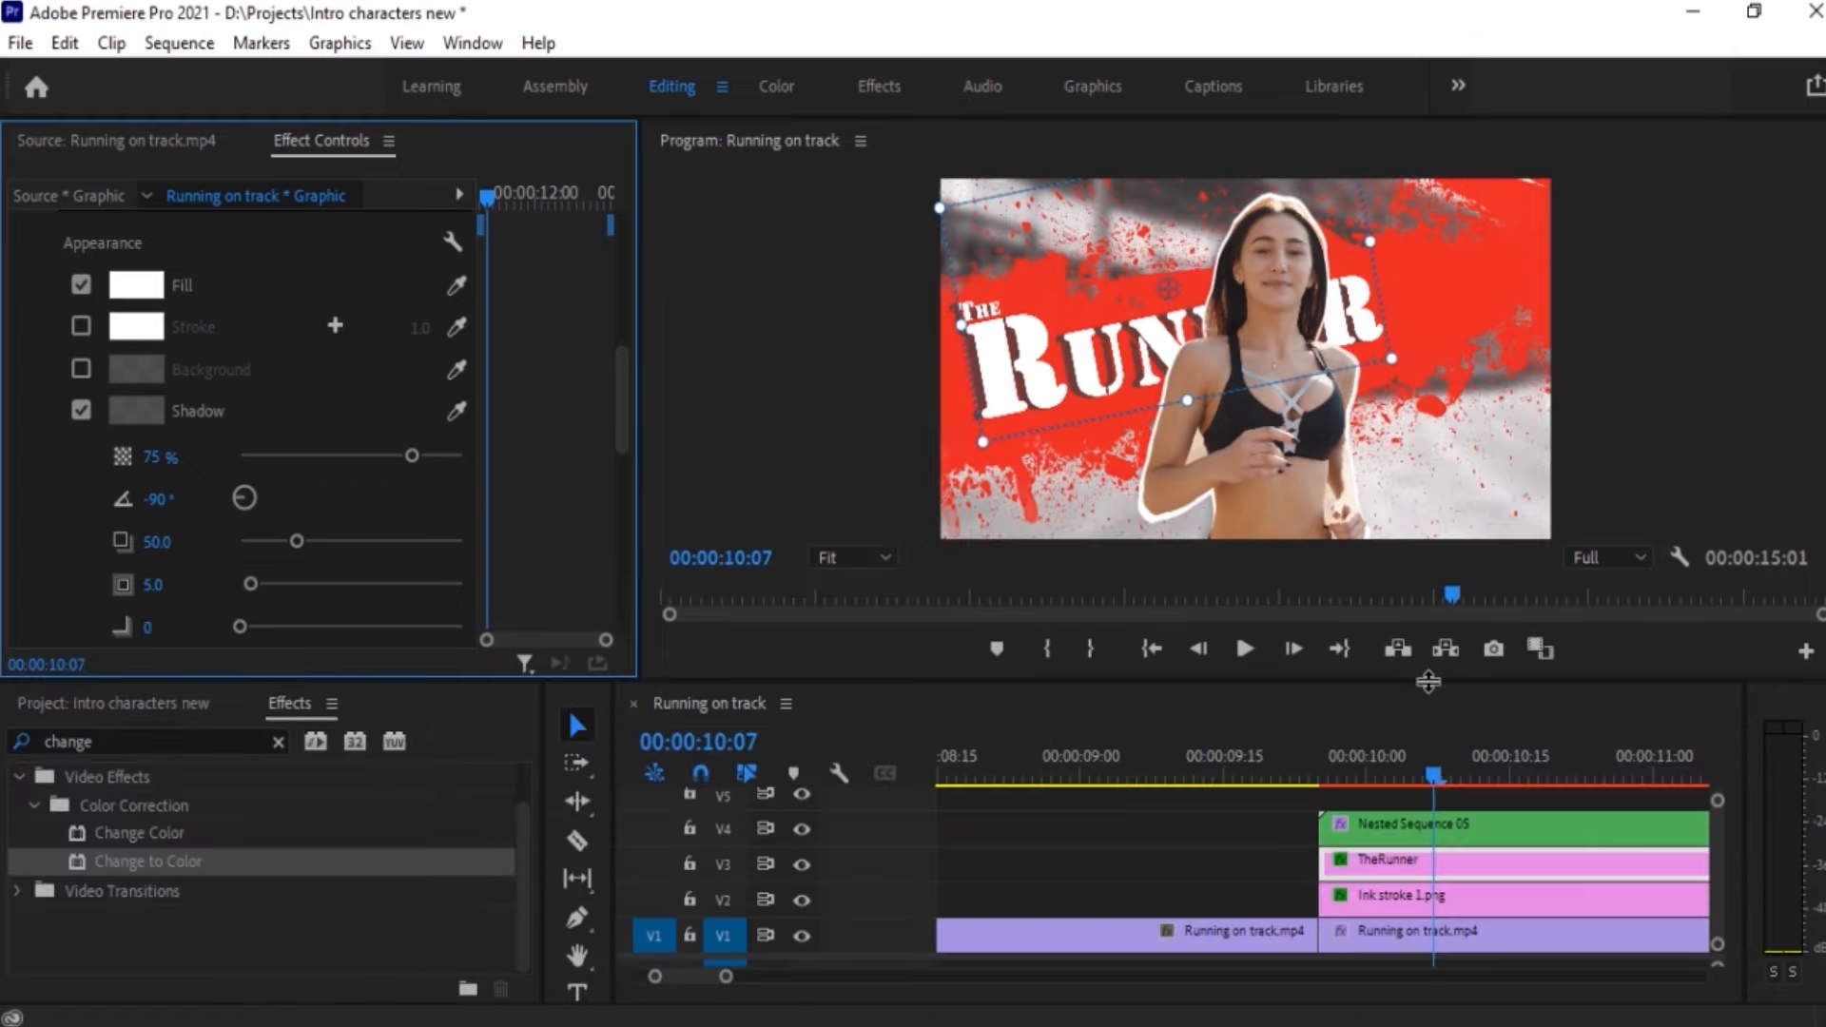
{"action": "right_click", "coordinate": [1446, 864]}
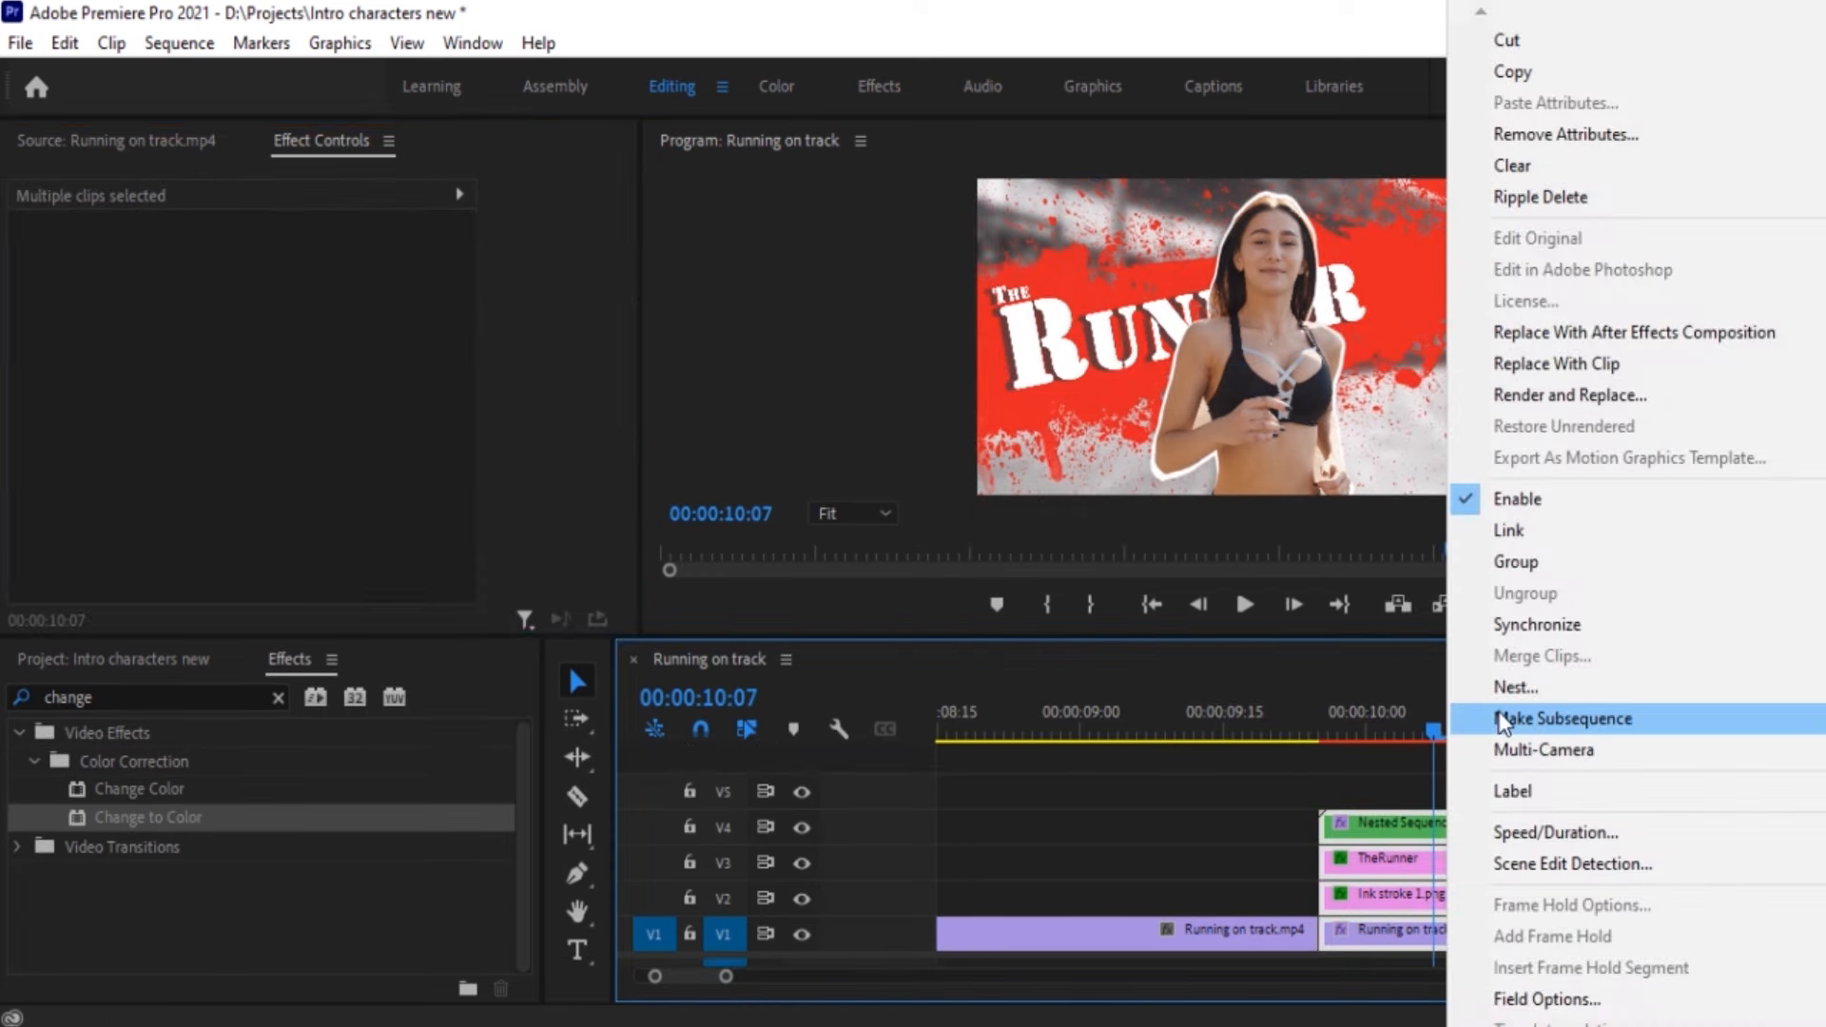
{"action": "left_click", "coordinate": [1512, 686]}
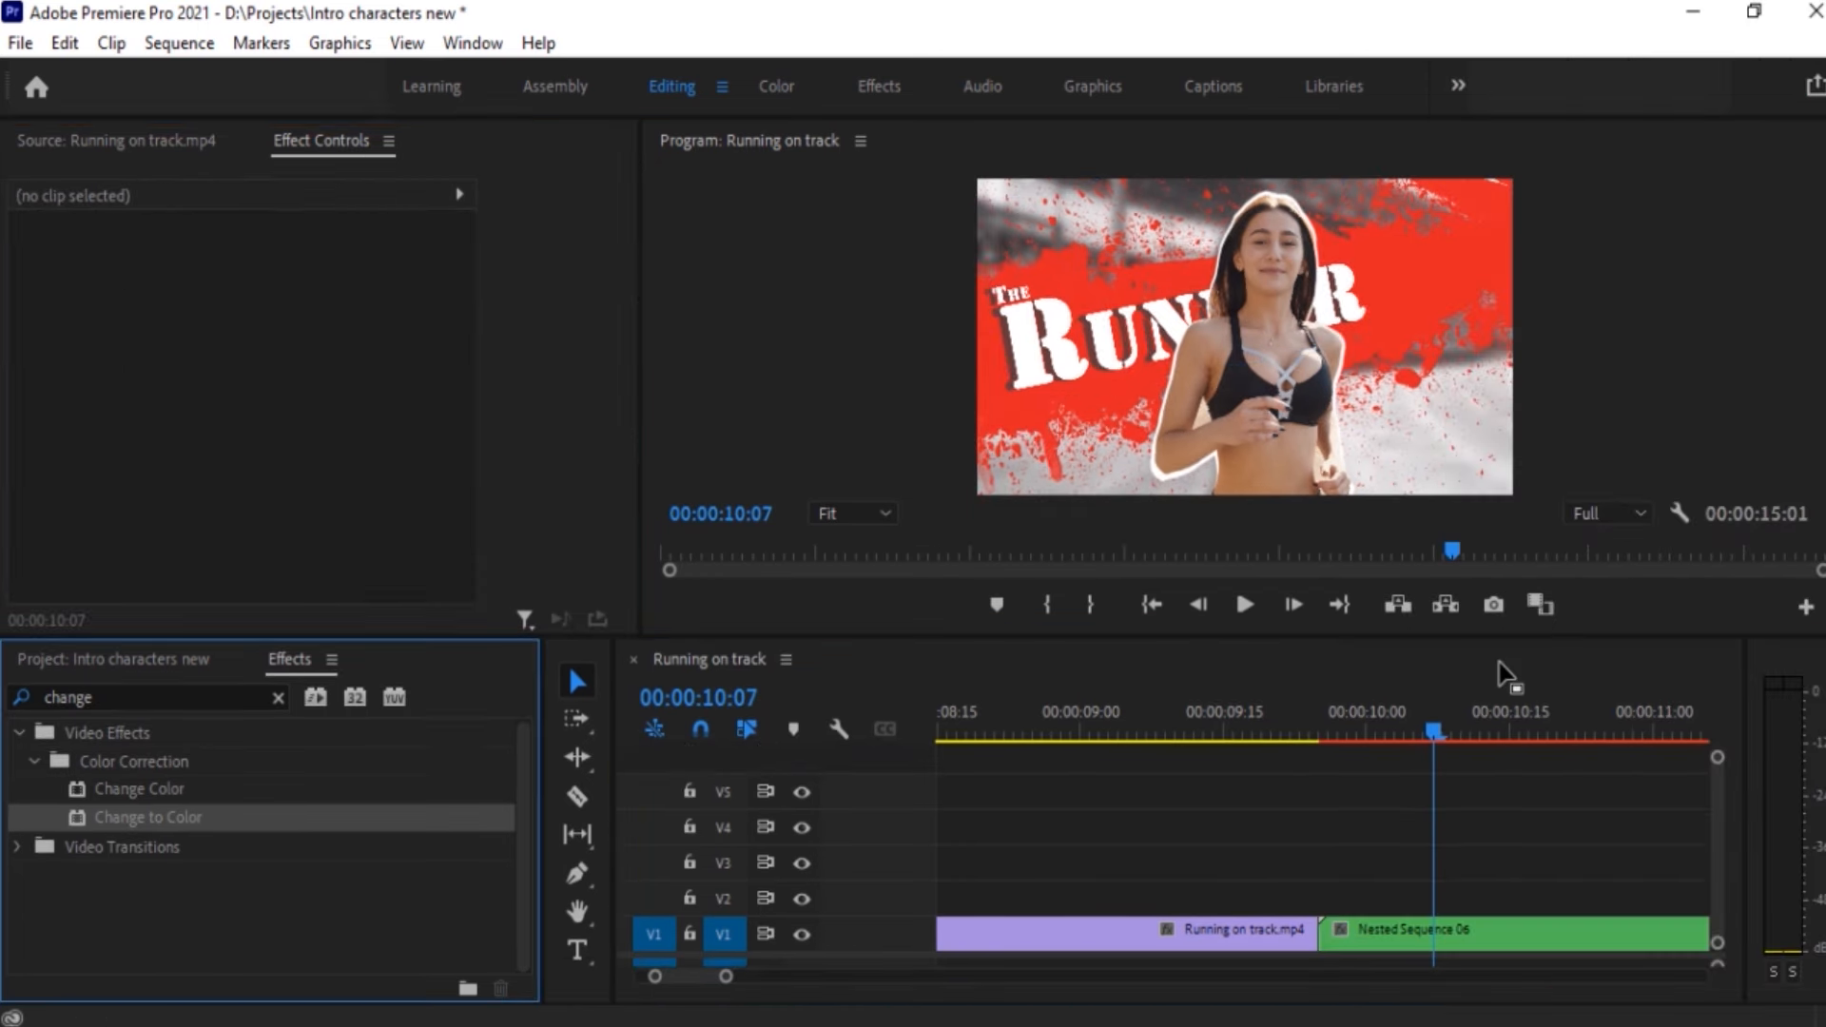
Replace the effects search text with "diop"
{"action": "left_click", "coordinate": [271, 699]}
{"action": "key", "text": "ctrl+a"}
{"action": "type", "text": "fop"}
{"action": "key", "text": "BackSpace"}
{"action": "key", "text": "BackSpace"}
{"action": "key", "text": "BackSpace"}
{"action": "type", "text": "dio"}
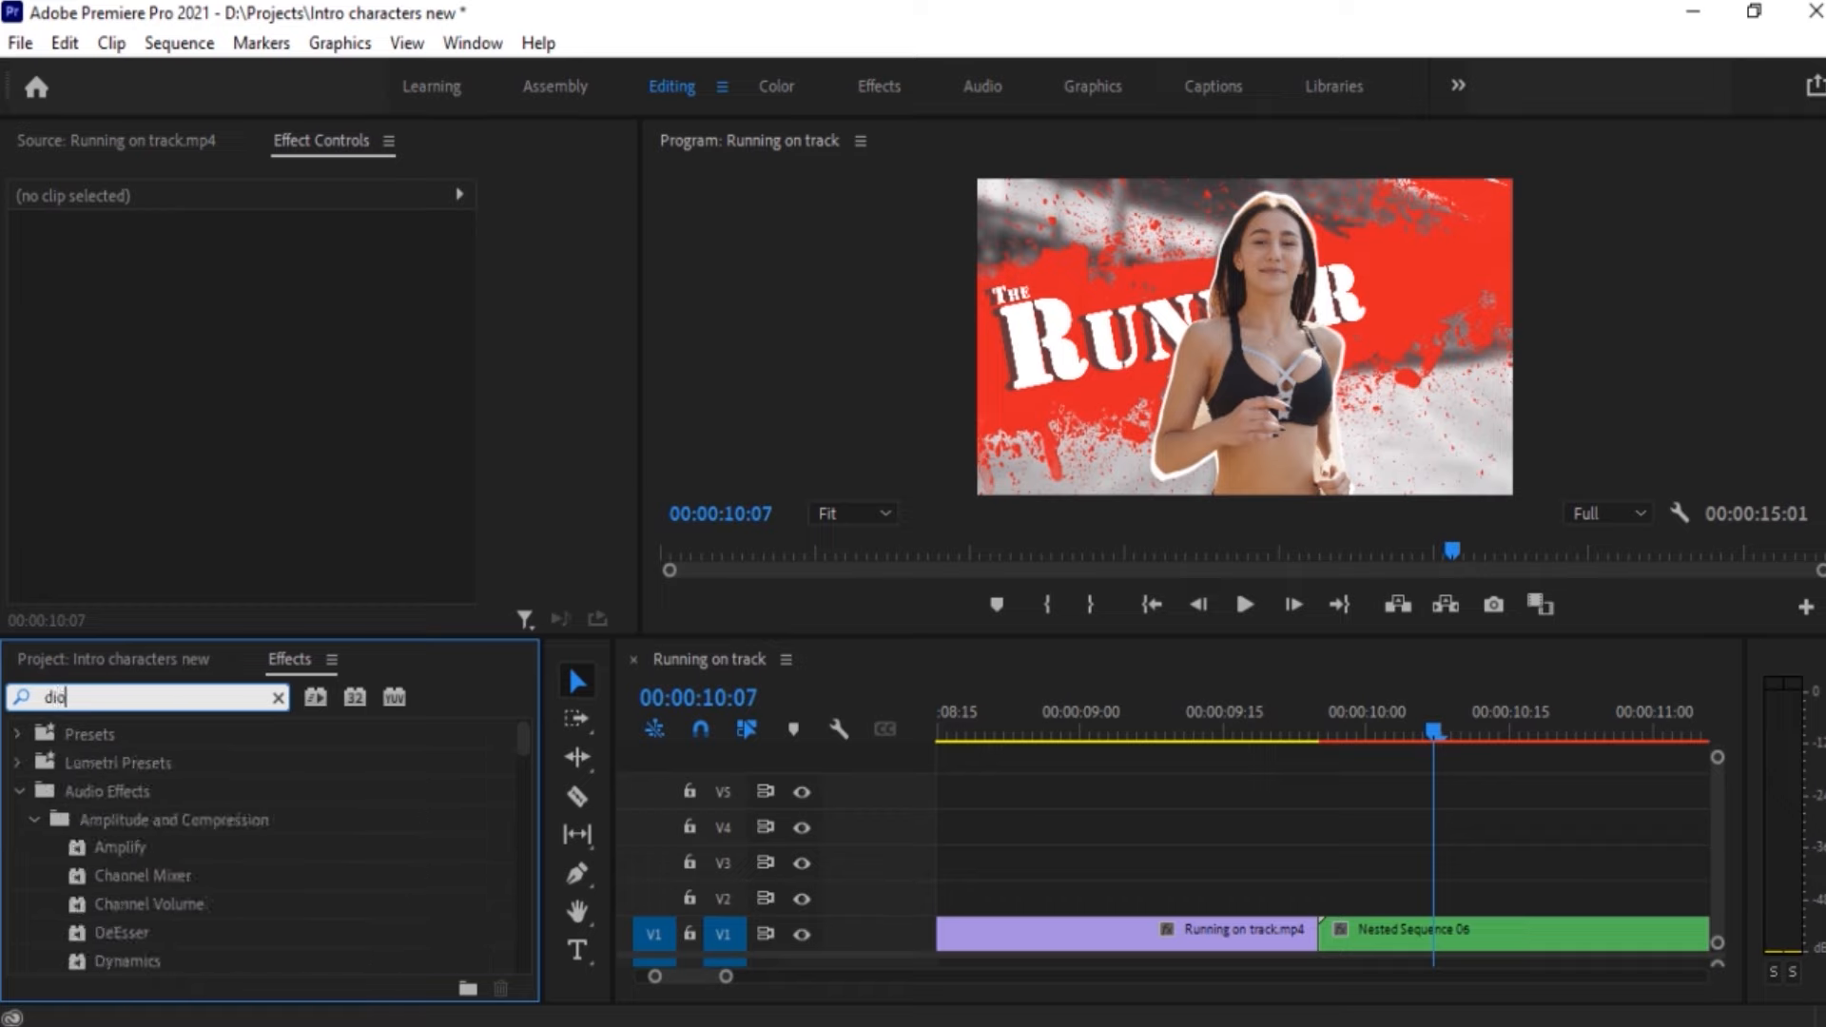
{"action": "type", "text": "p"}
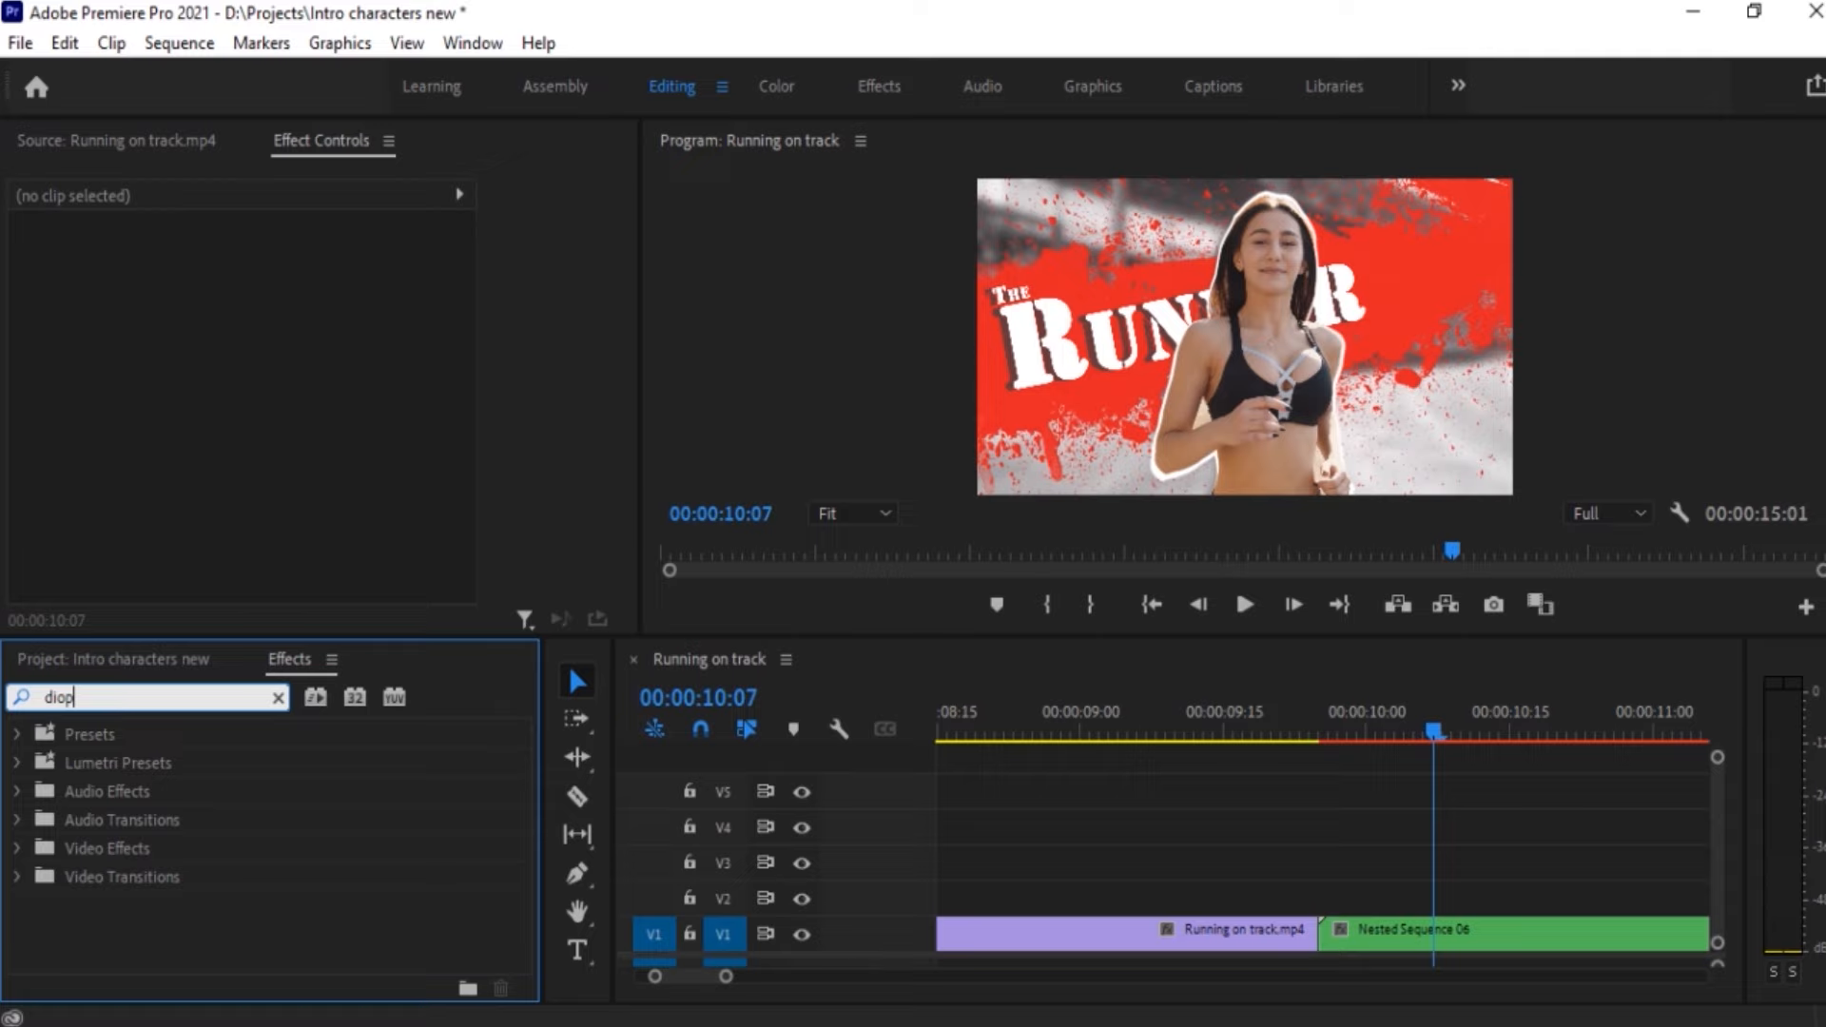